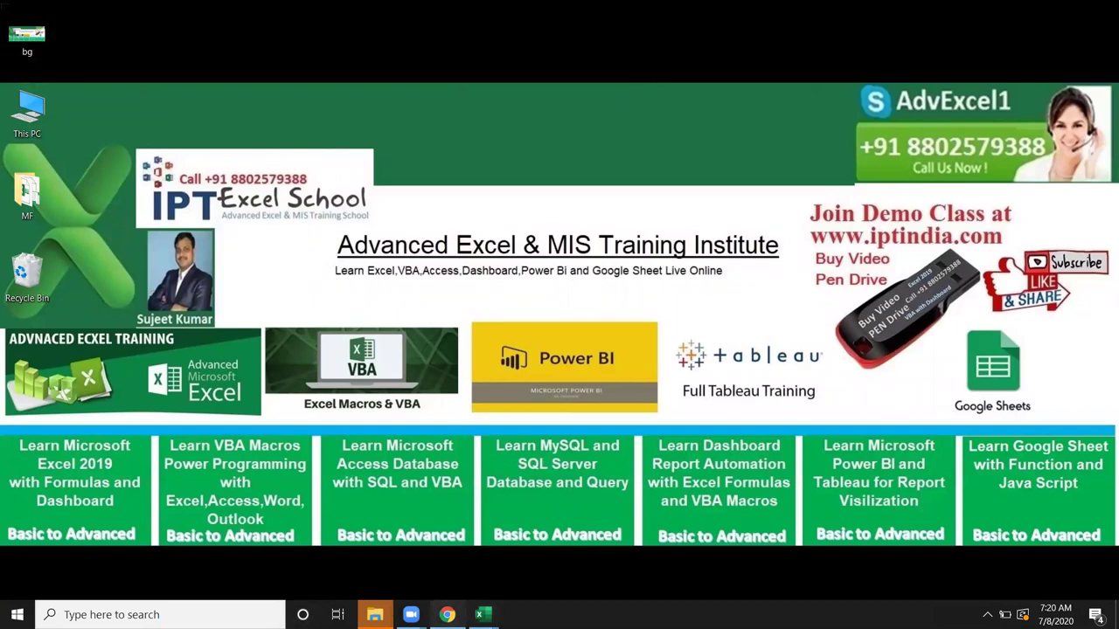
Bring Chrome forward on the YouTube Studio tab, then show the Excel workbook previews.
click(446, 614)
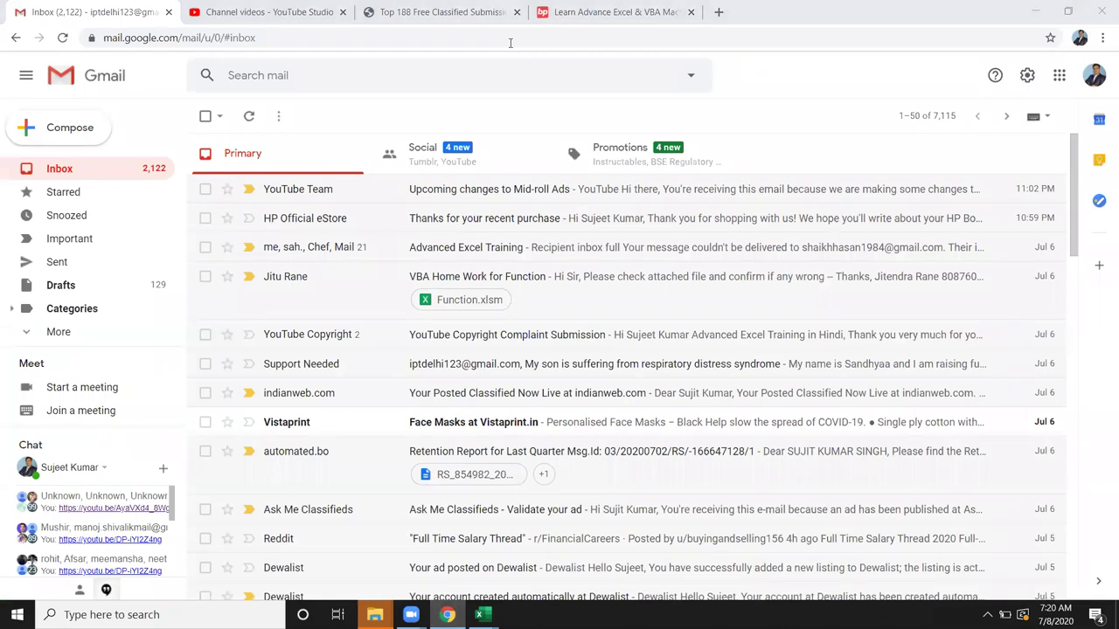
click(308, 13)
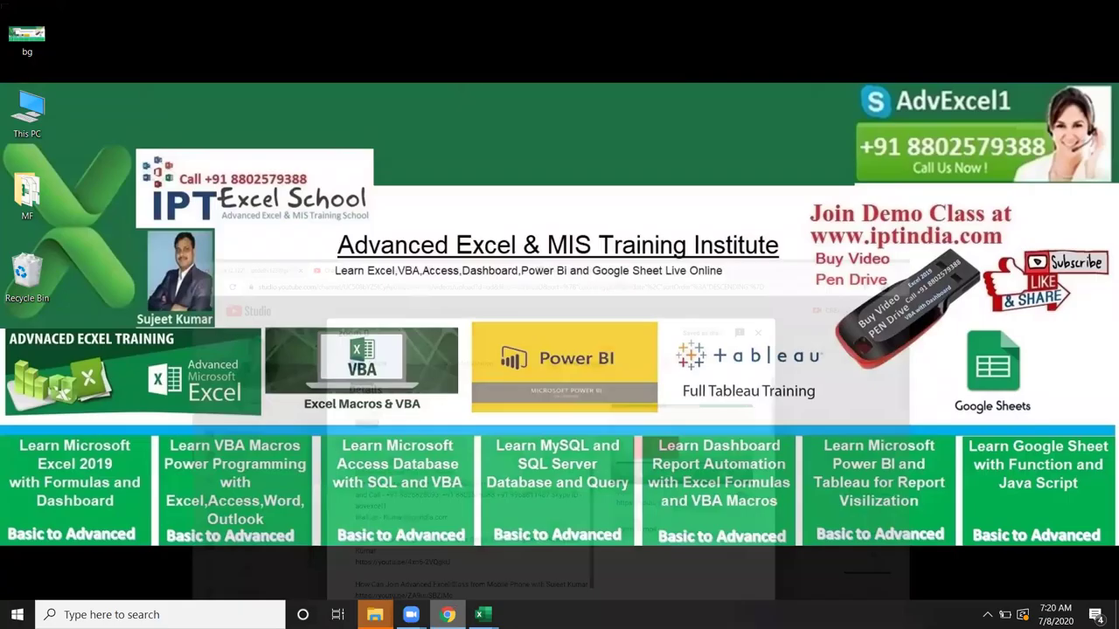
mouse_move(479, 615)
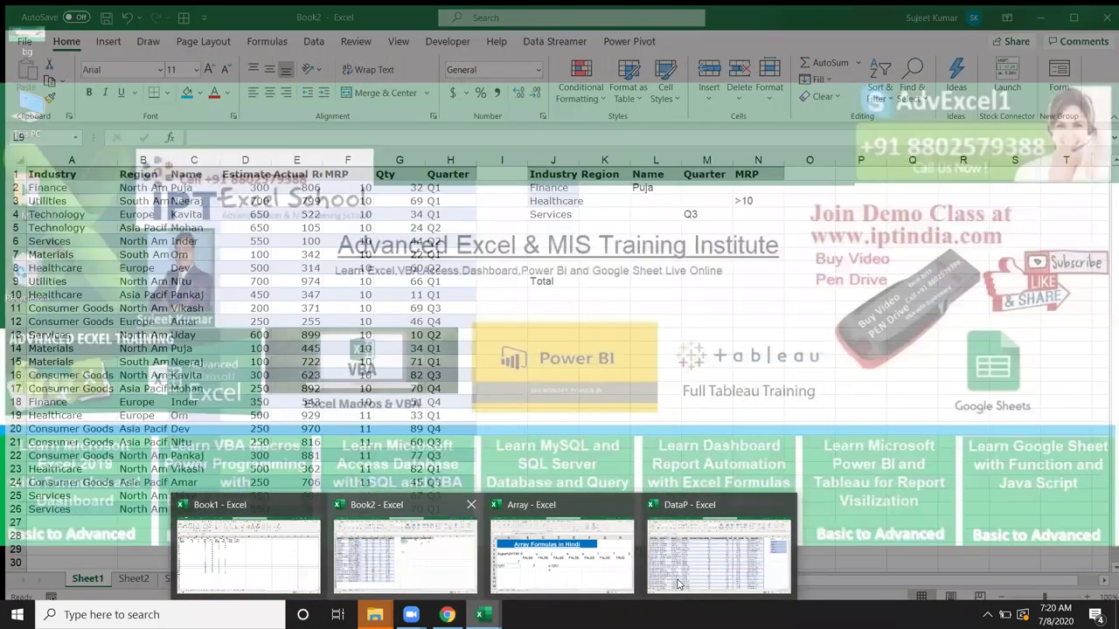
Switch to the Book2 workbook and highlight its data table A1:H26.
click(375, 544)
click(137, 195)
drag(63, 173, 117, 179)
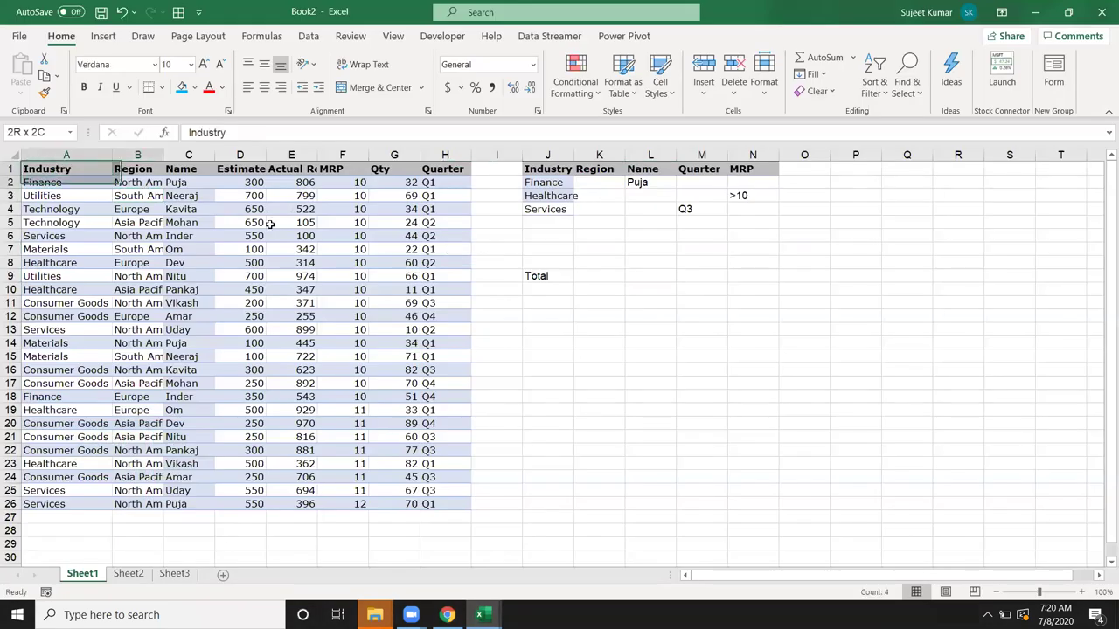
drag(271, 225, 430, 505)
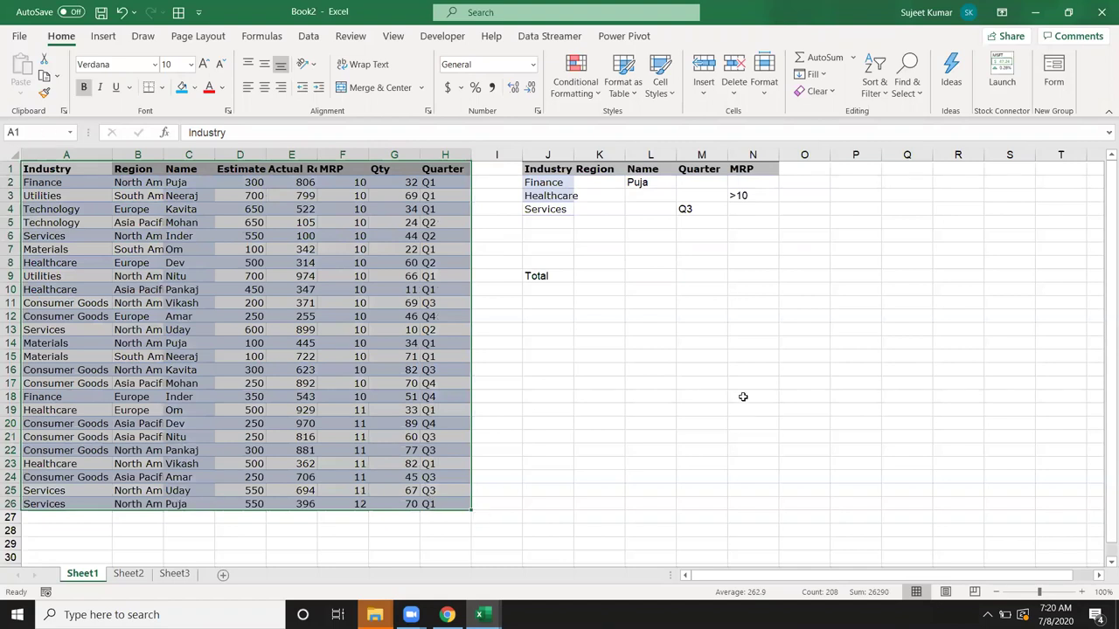
click(743, 370)
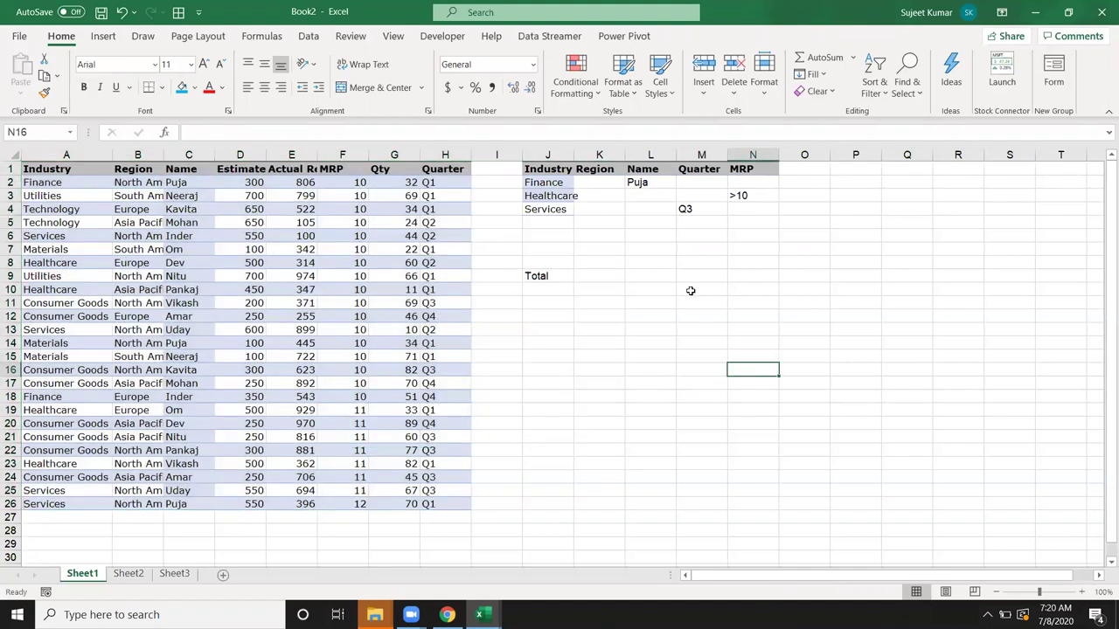
Walk through the criteria: Finance with a name, Qty, Healthcare with MRP >10, Services with Q3.
click(556, 182)
ctrl+click(636, 182)
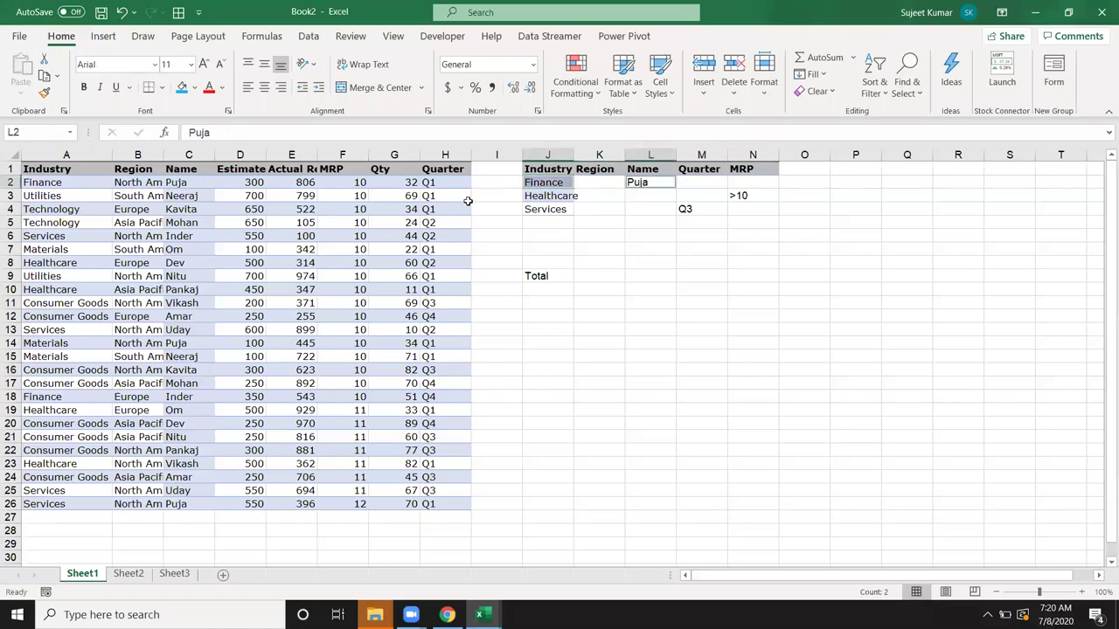
click(375, 169)
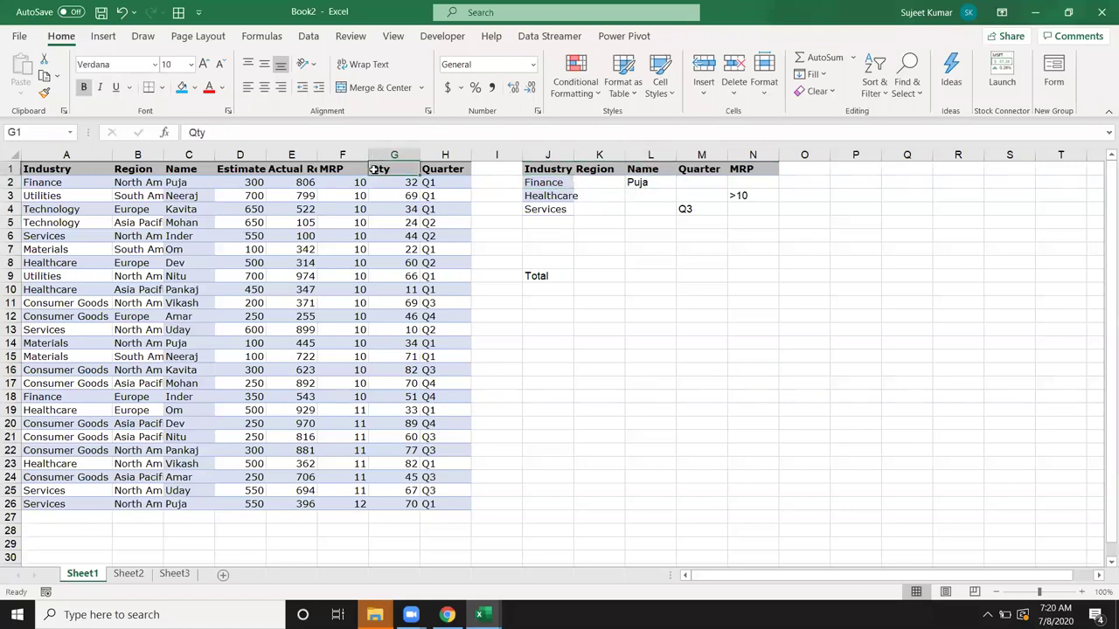
click(532, 195)
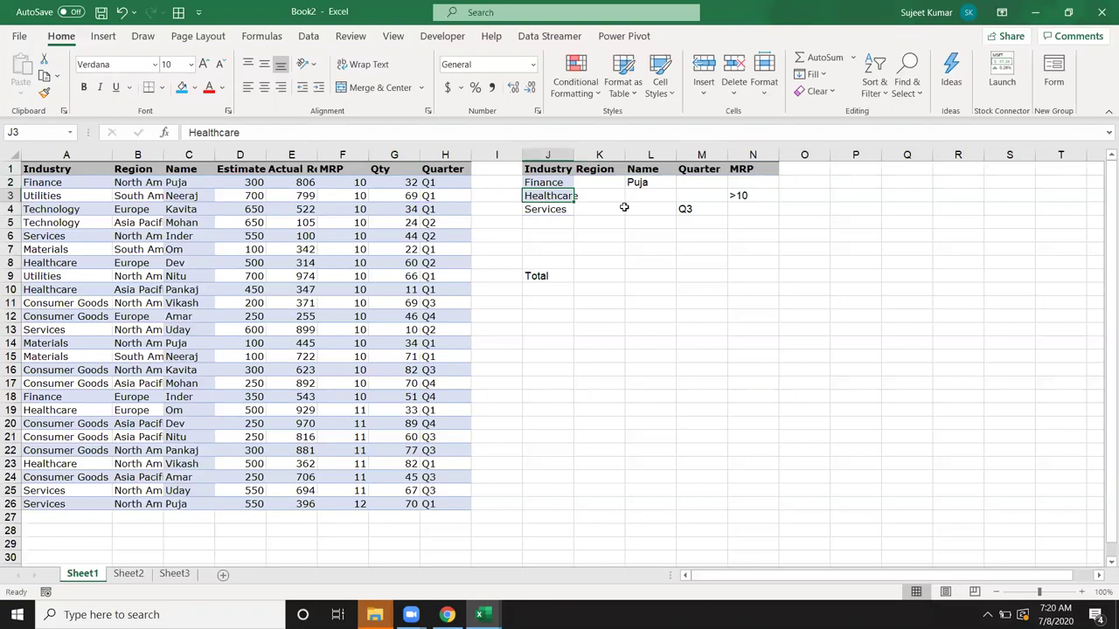
ctrl+click(745, 198)
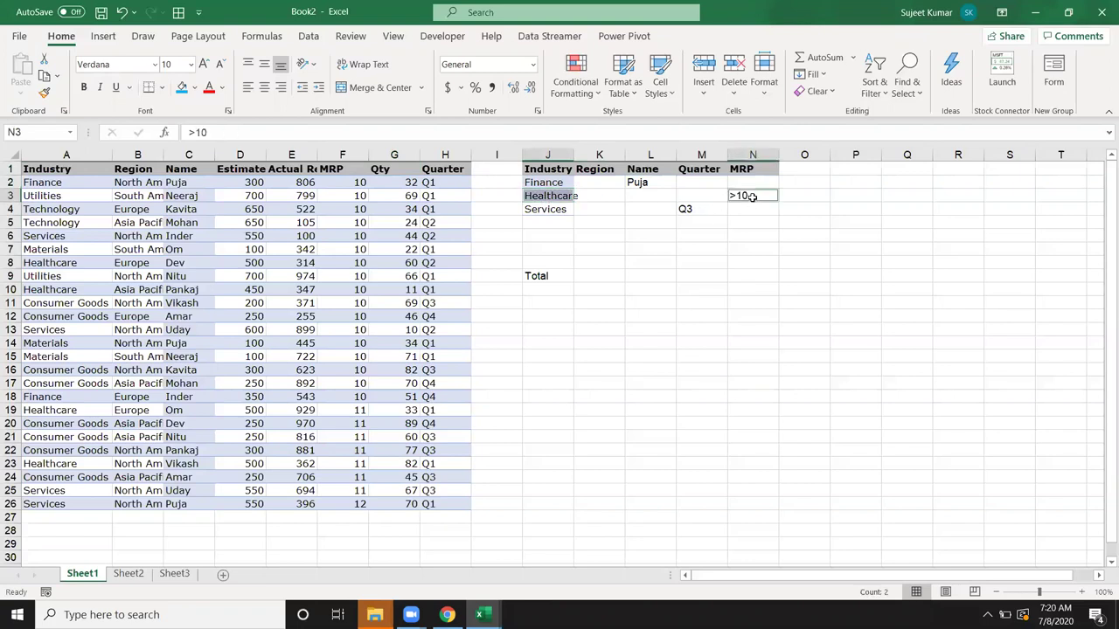
click(437, 223)
click(545, 208)
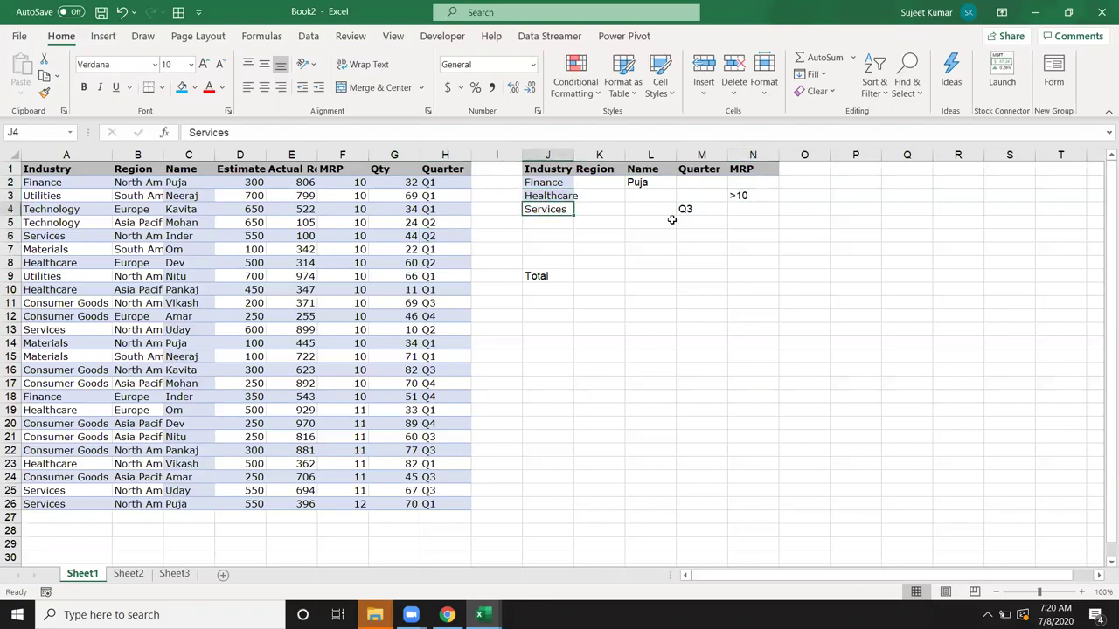
ctrl+click(686, 211)
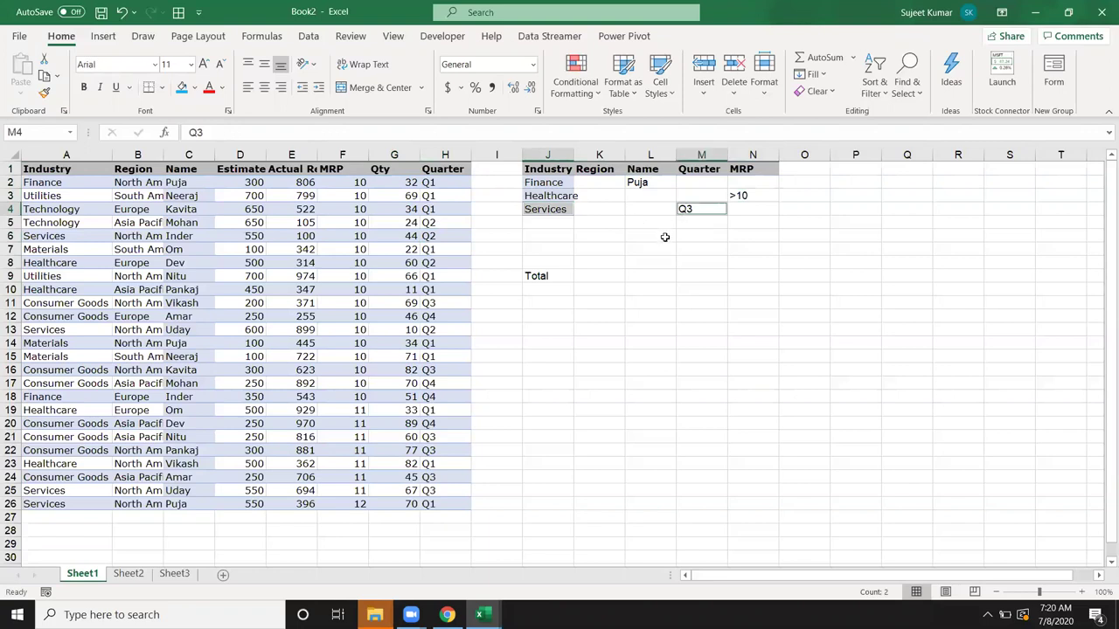
click(664, 237)
Move down empty column O and pick the cell next to Total.
click(805, 181)
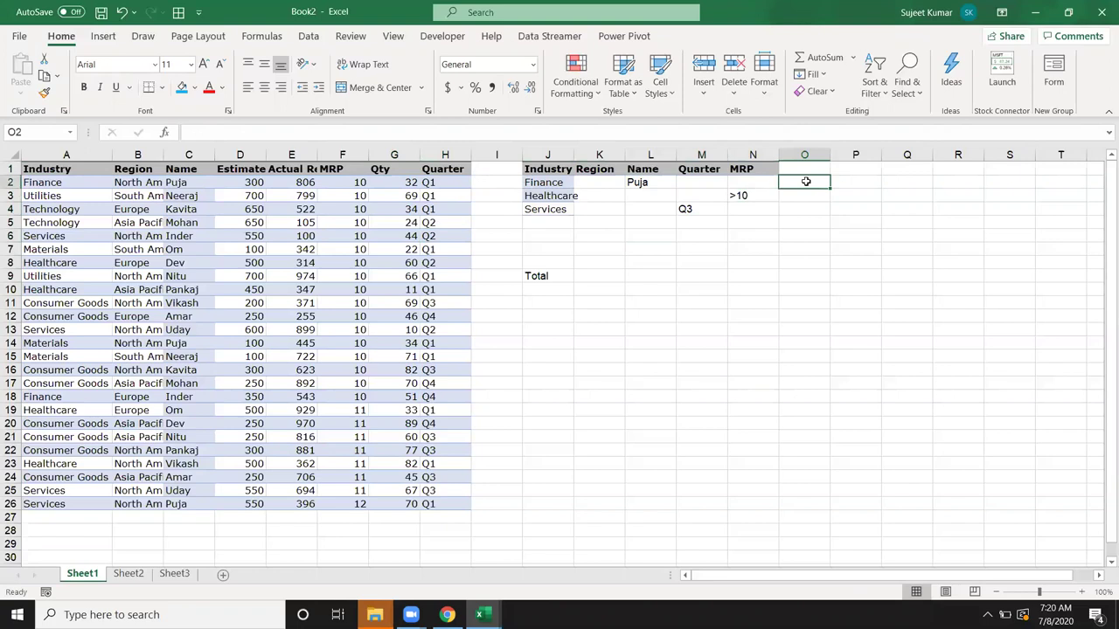
click(797, 195)
click(791, 208)
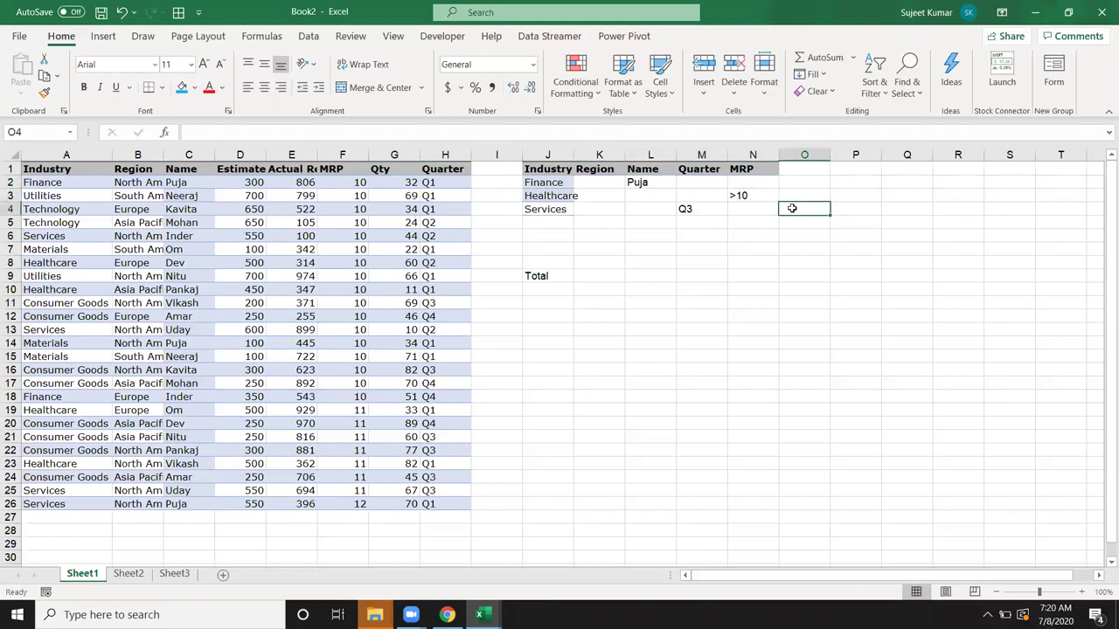
click(586, 277)
Enter =DSUM(A1:H26,G1,J1:N4) beside Total, summing Qty to 214.
text(=)
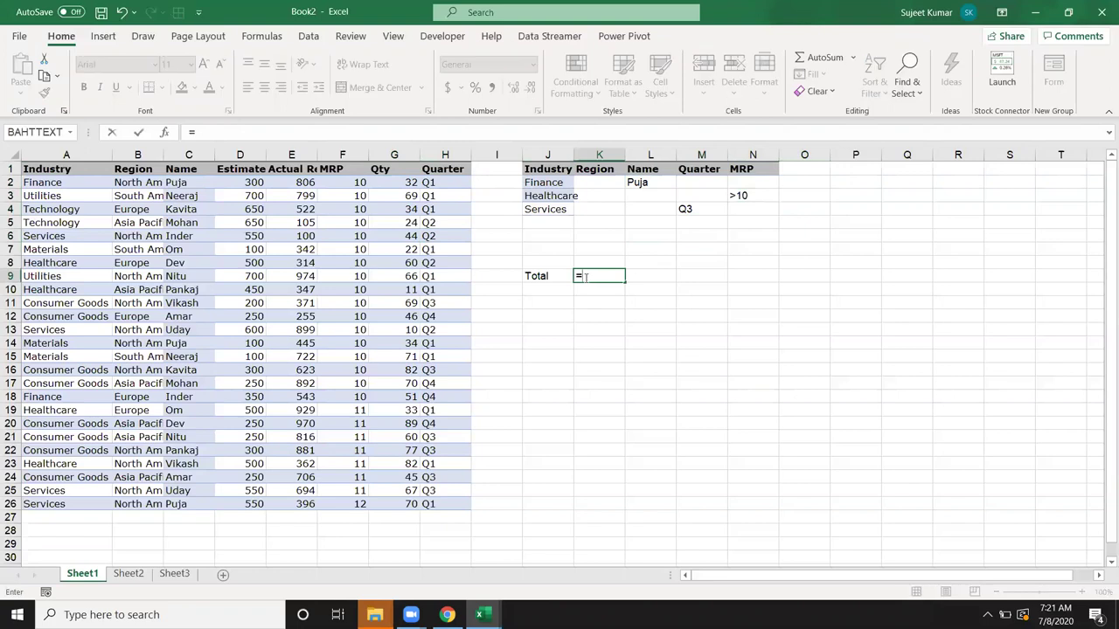
text(sum)
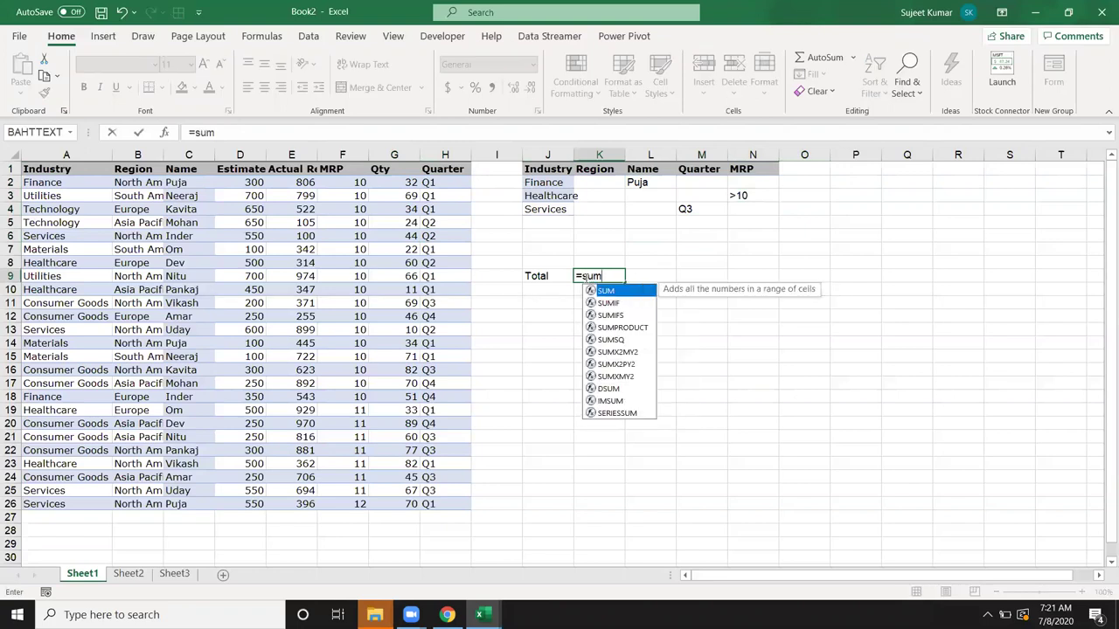
key(BackSpace)
key(BackSpace)
key(BackSpace)
text(dsum)
key(Tab)
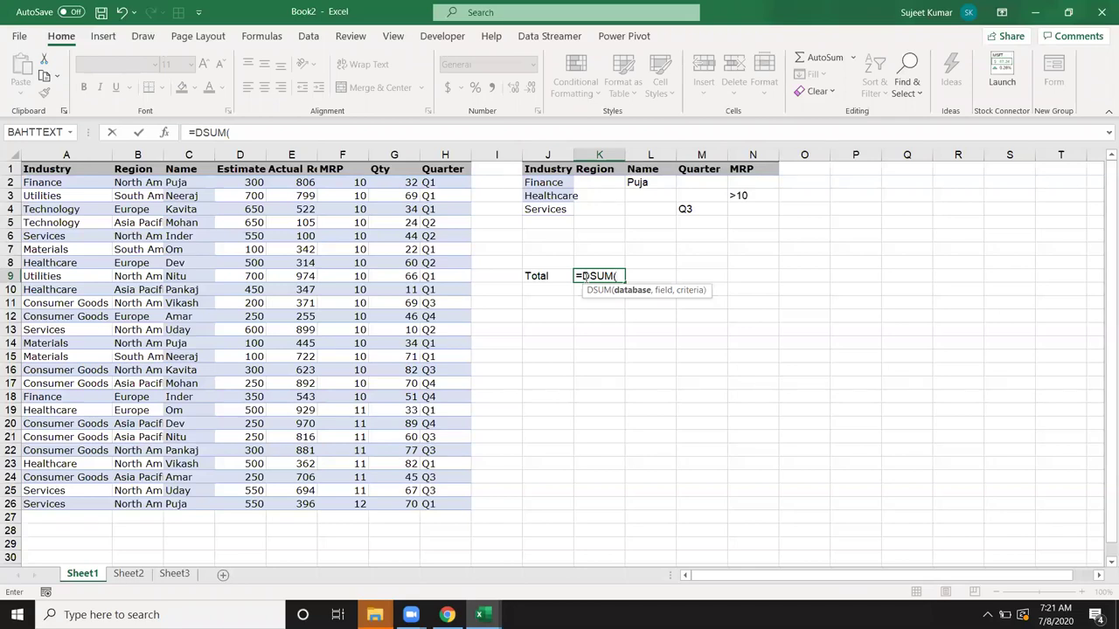
mouse_move(26, 171)
mouse_down()
mouse_move(302, 410)
mouse_move(451, 497)
mouse_up()
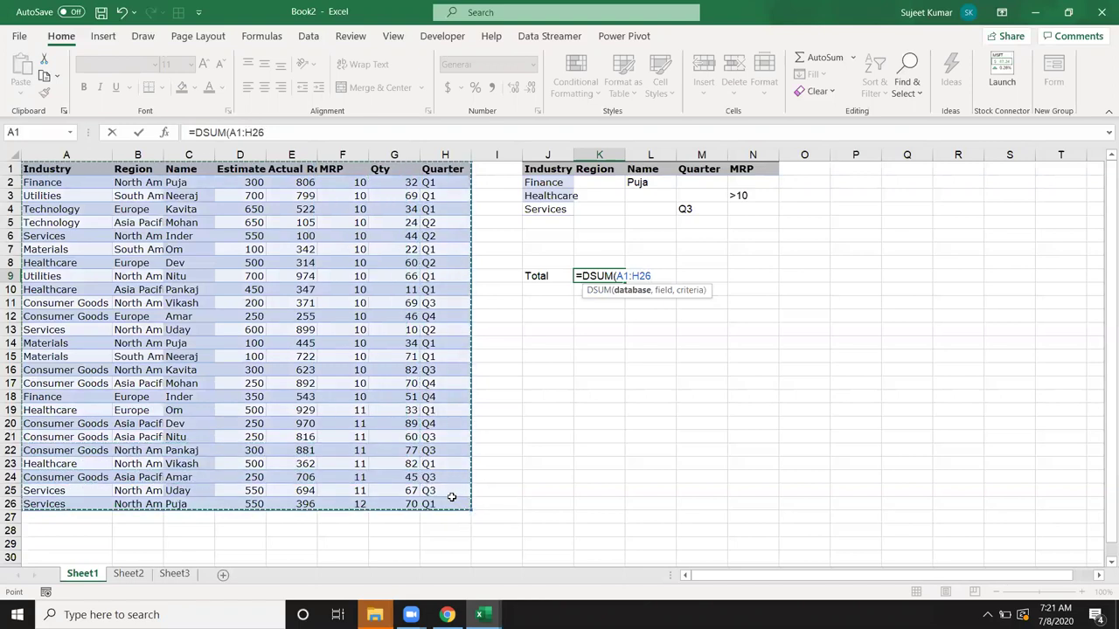
text(,)
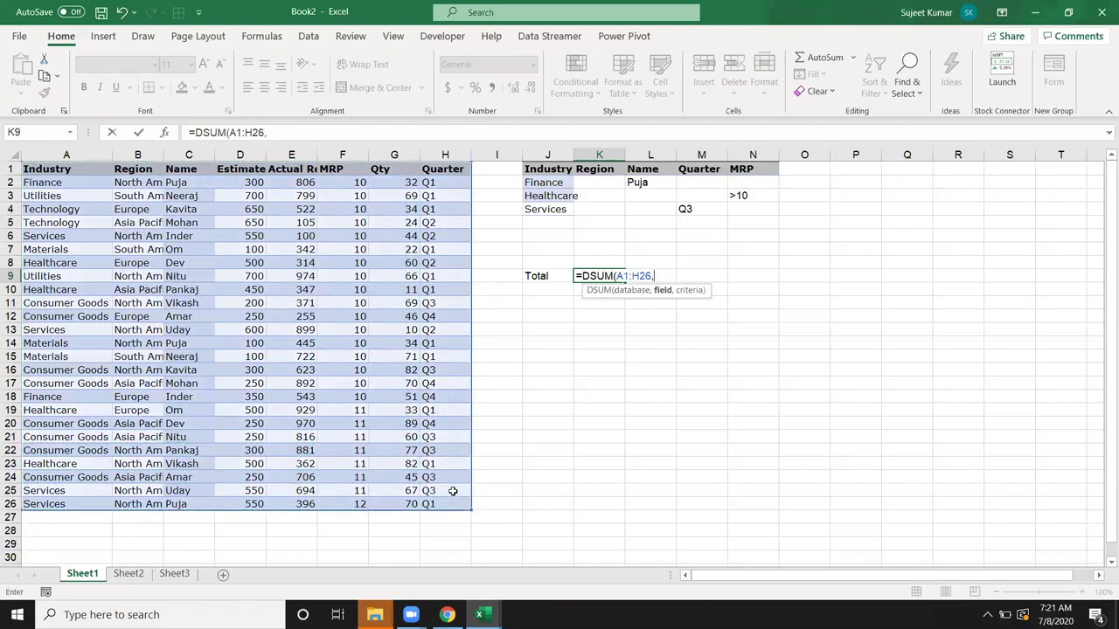
click(385, 169)
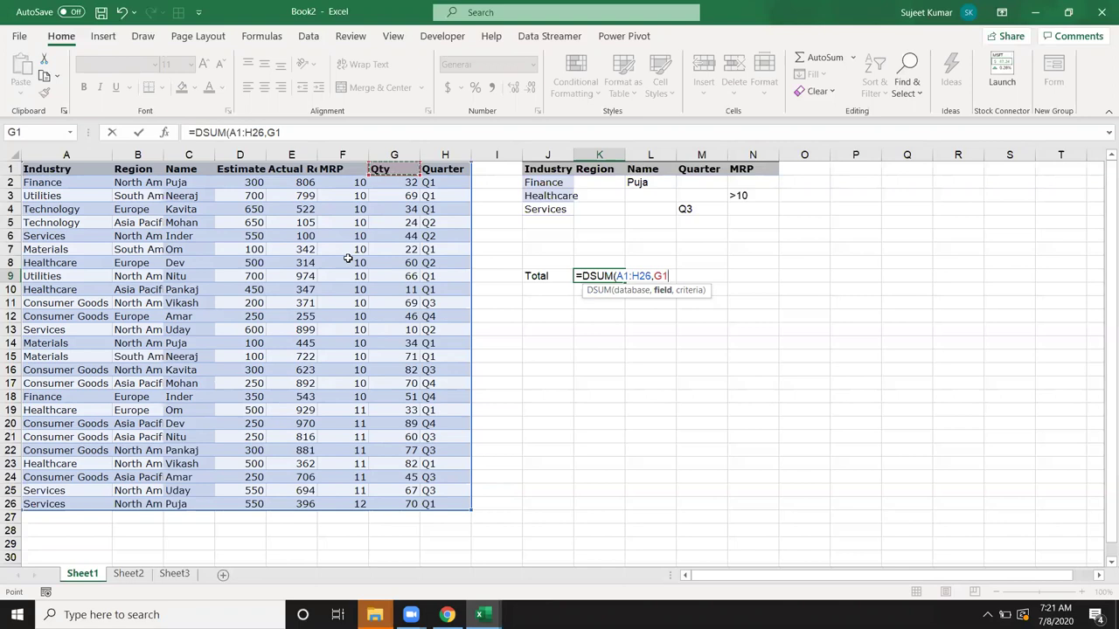
text(,)
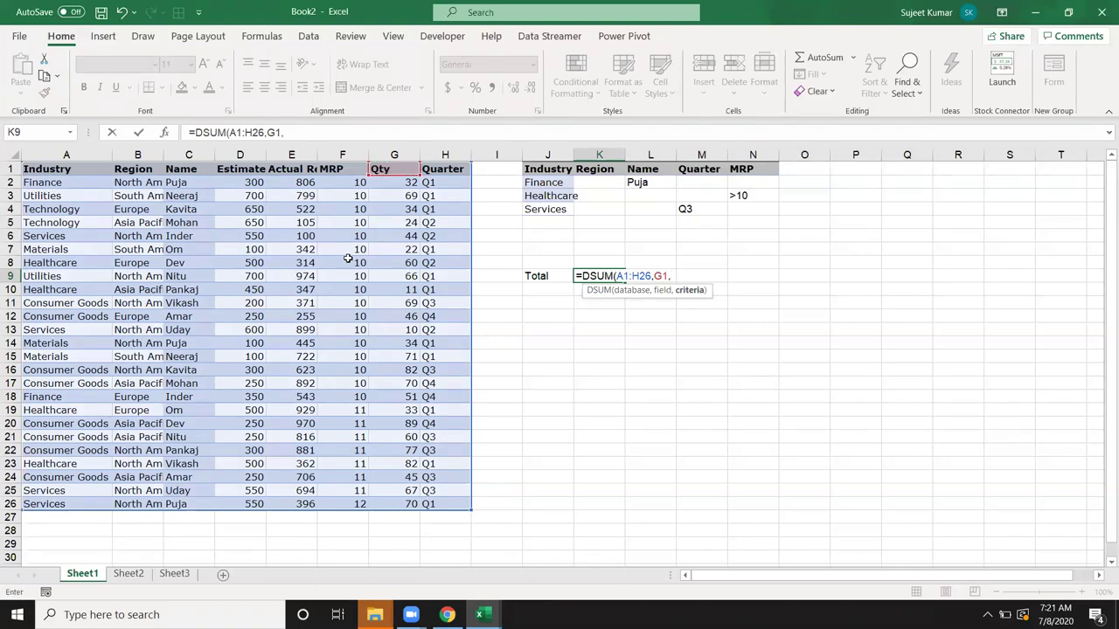
mouse_move(553, 172)
mouse_down()
mouse_move(622, 177)
mouse_move(744, 210)
mouse_up()
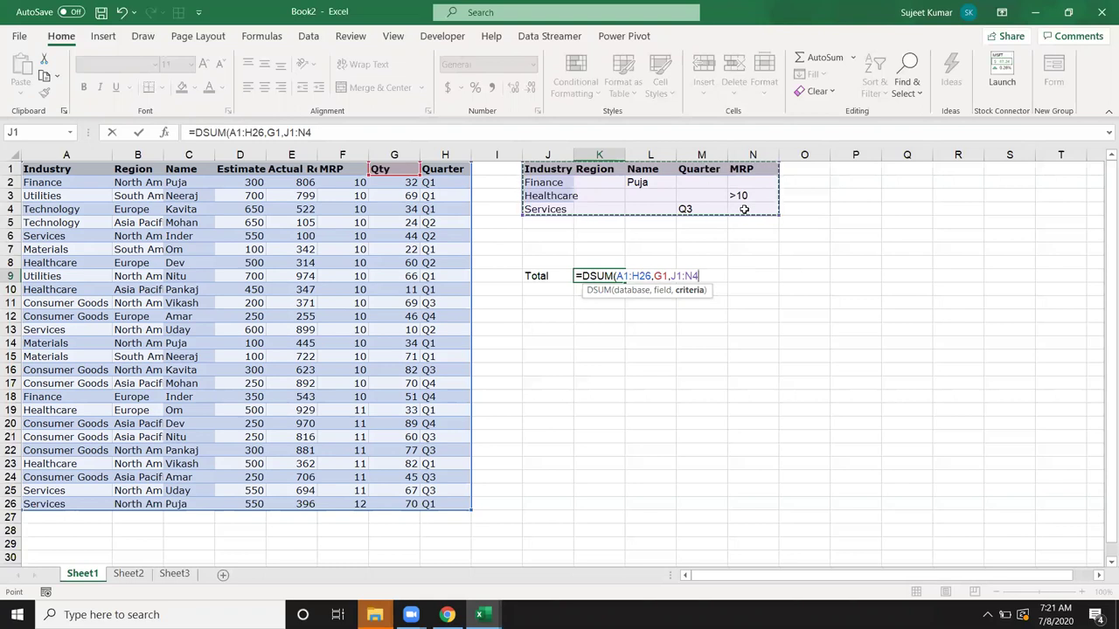
key(Return)
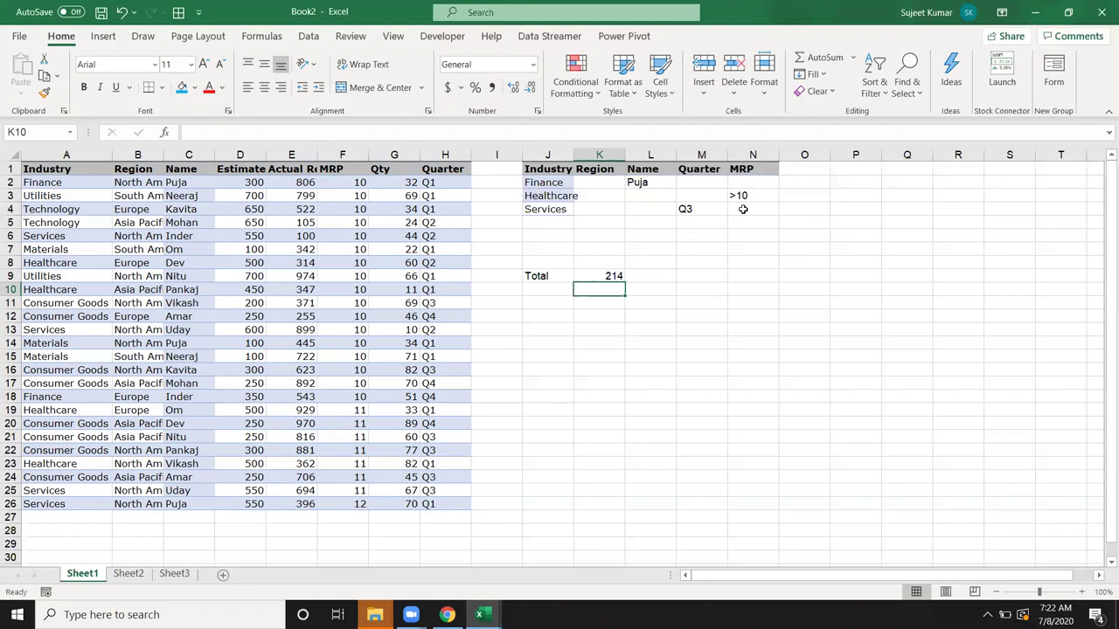
key(Up)
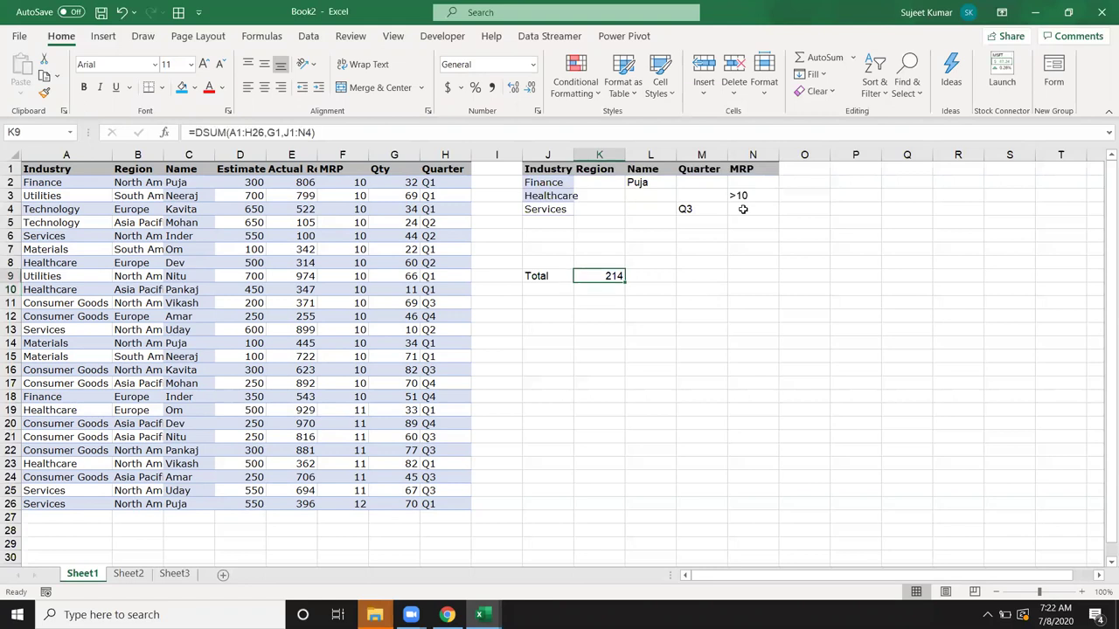
click(549, 184)
click(656, 182)
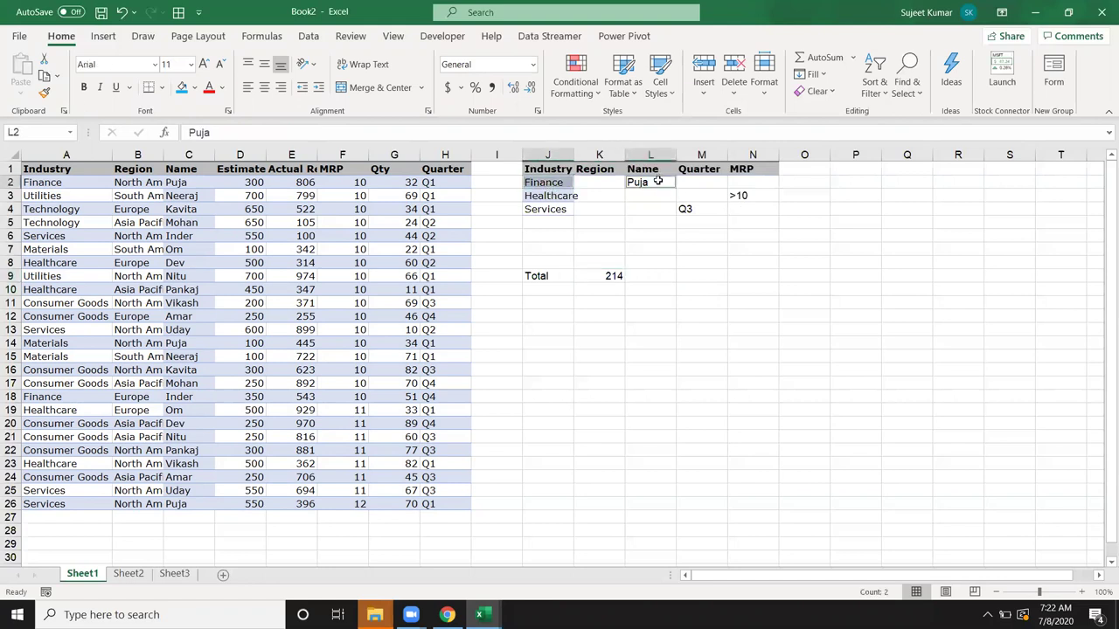
click(556, 196)
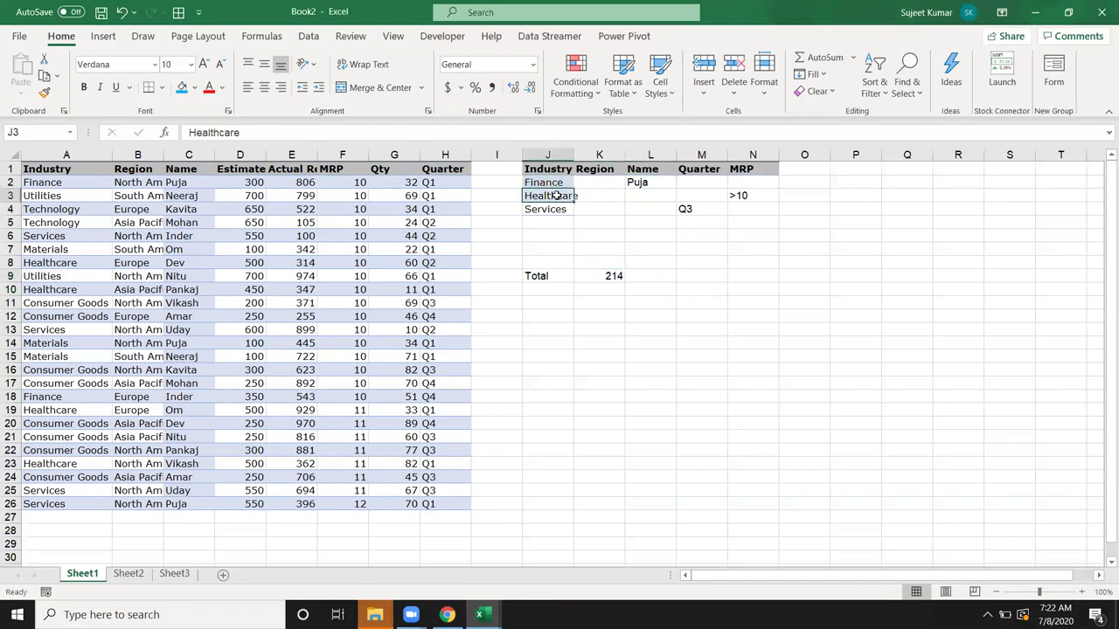
ctrl+click(744, 196)
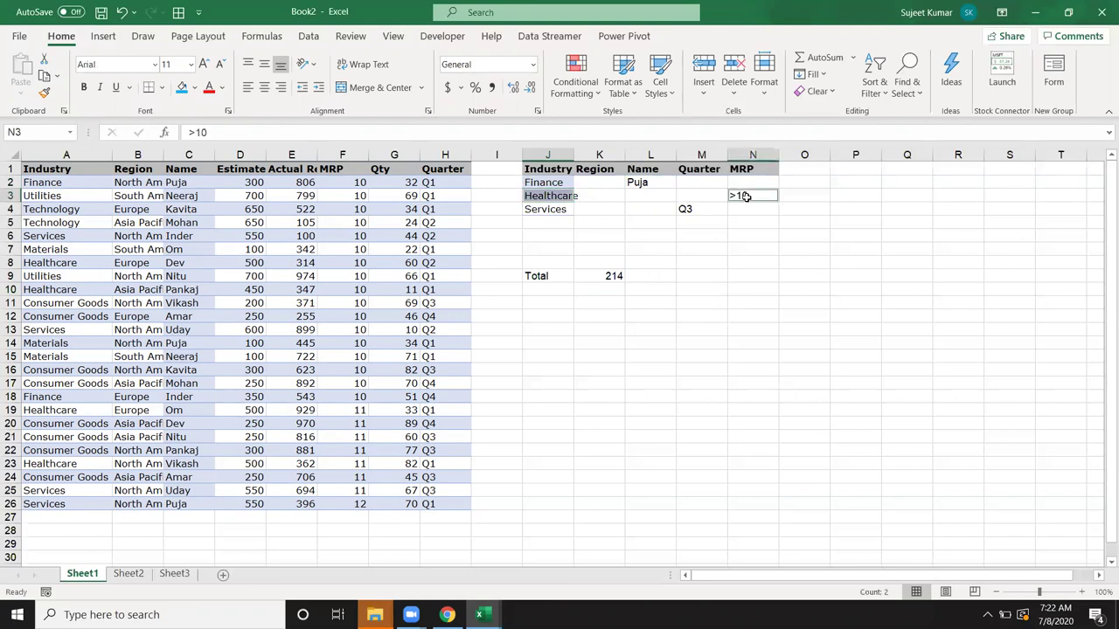
click(549, 209)
click(690, 212)
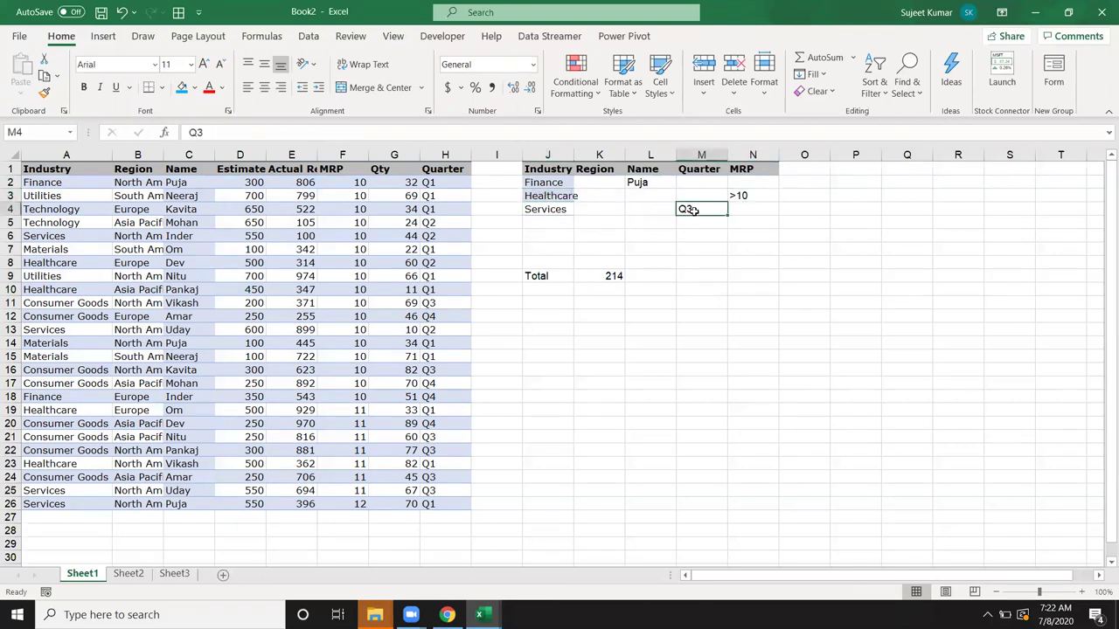
double_click(602, 276)
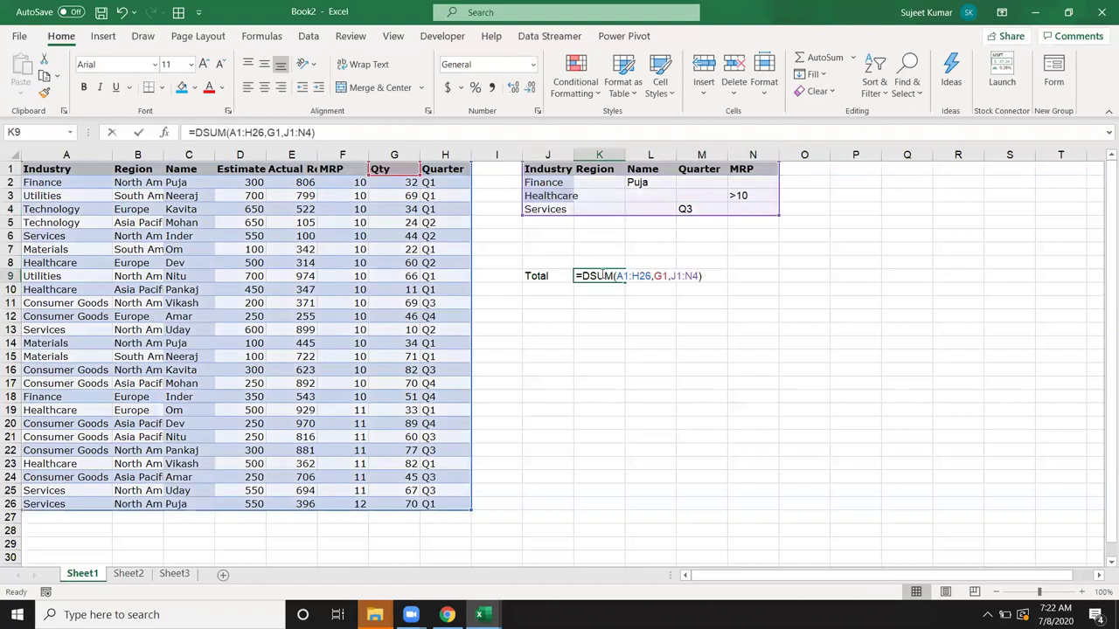
key(Escape)
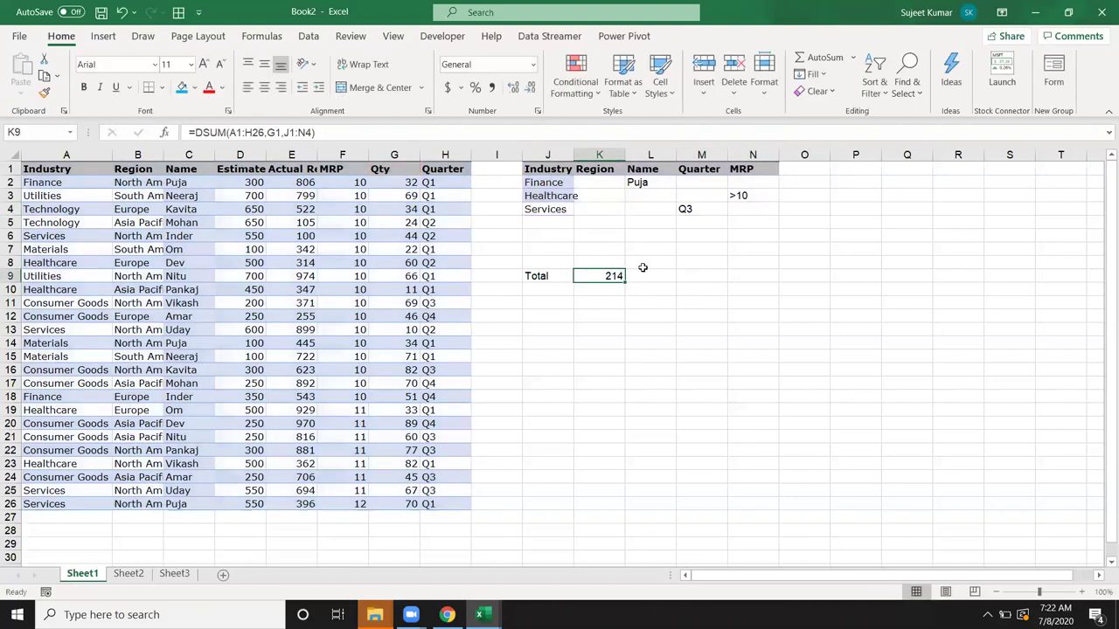
Enter =DCOUNT(A1:H26,G1,J1:N4) in L9, returning 4 matching records.
click(649, 274)
text(=sco)
key(BackSpace)
key(BackSpace)
key(BackSpace)
text(dcou)
key(Tab)
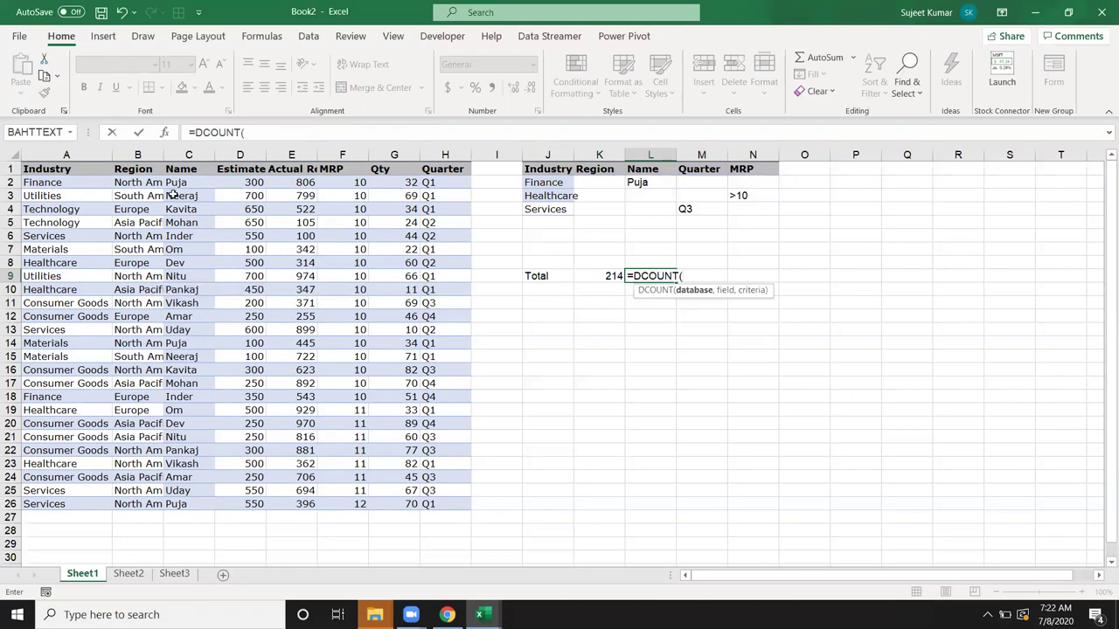
mouse_move(72, 171)
mouse_down()
mouse_move(218, 270)
mouse_move(449, 514)
mouse_move(450, 498)
mouse_up()
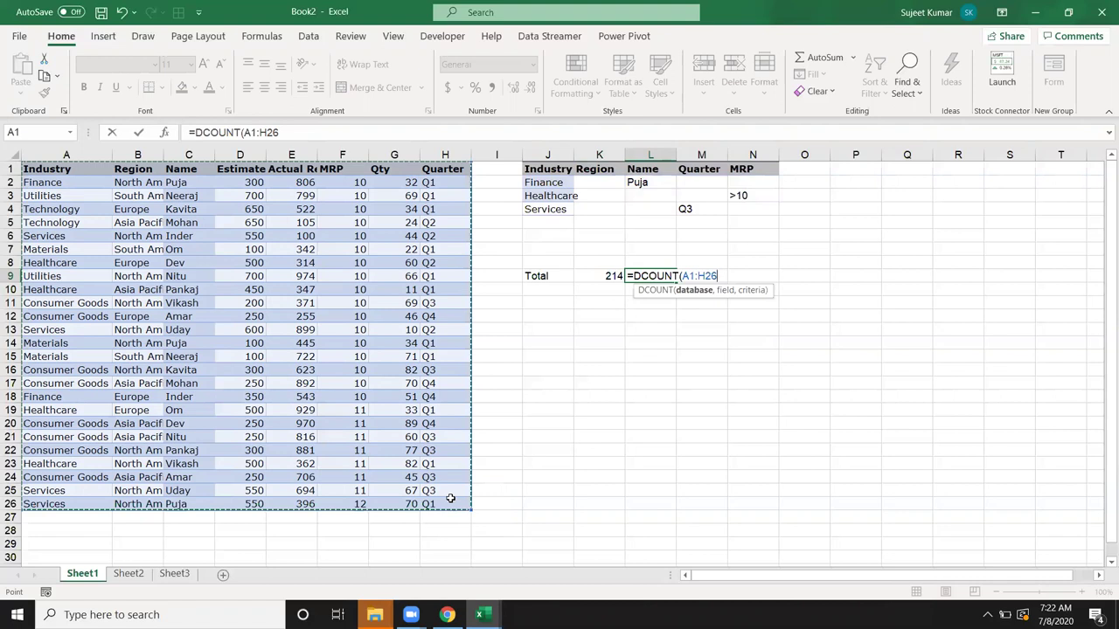
text(,)
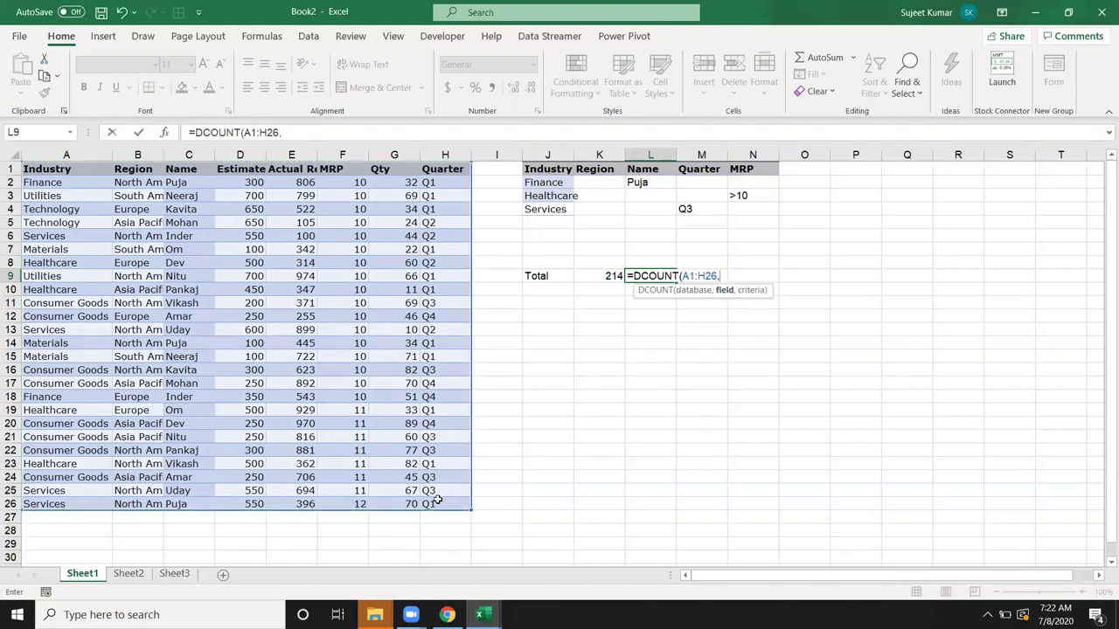
click(390, 174)
text(,)
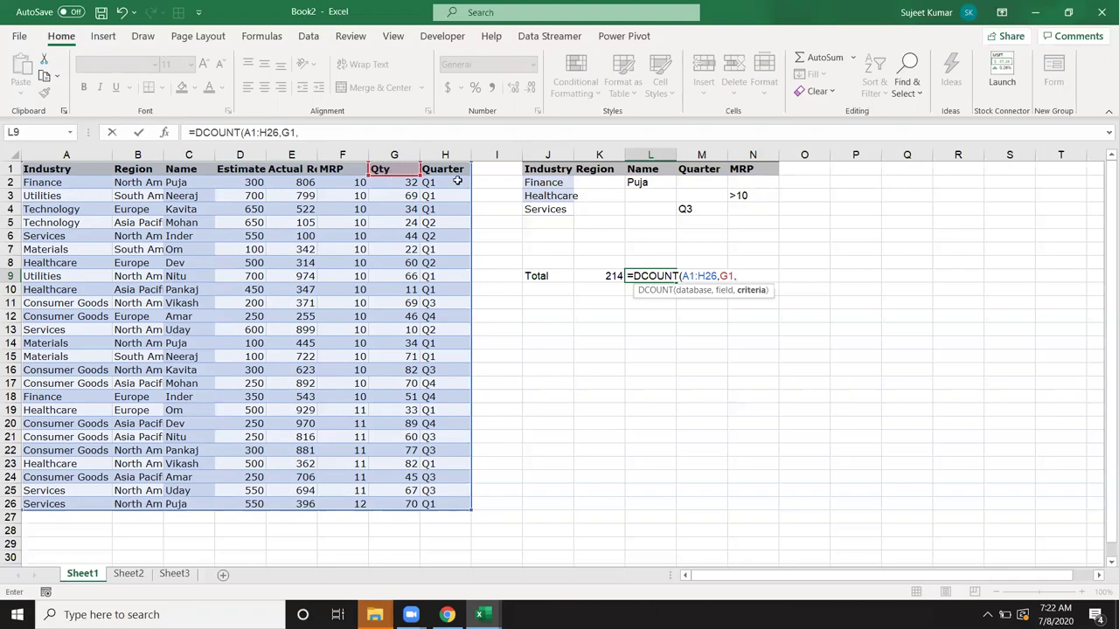
drag(528, 171, 736, 210)
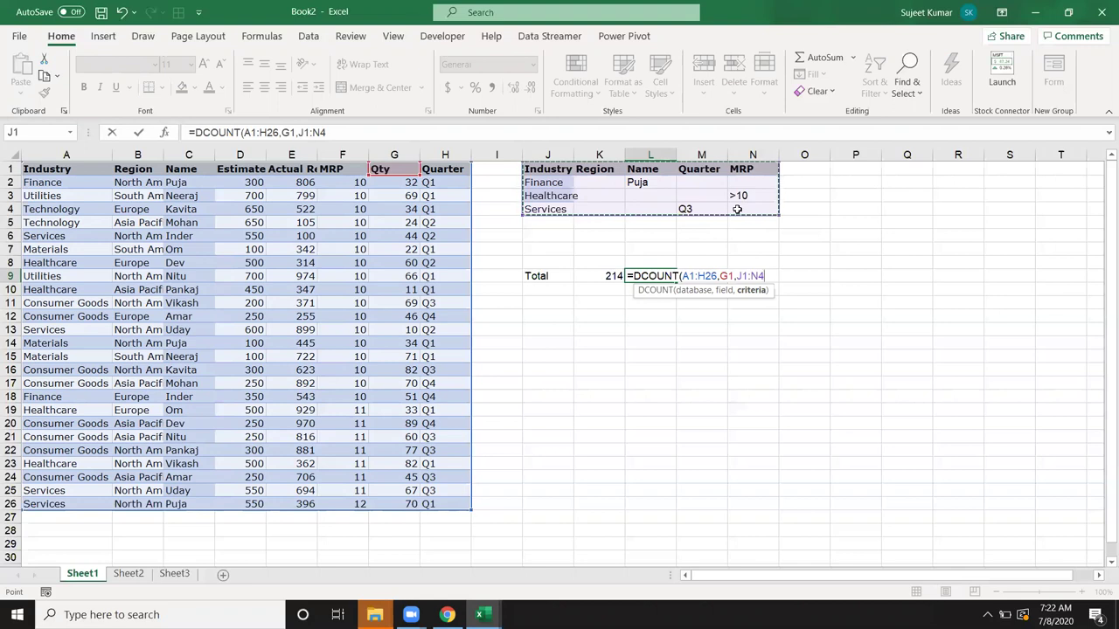
key(Return)
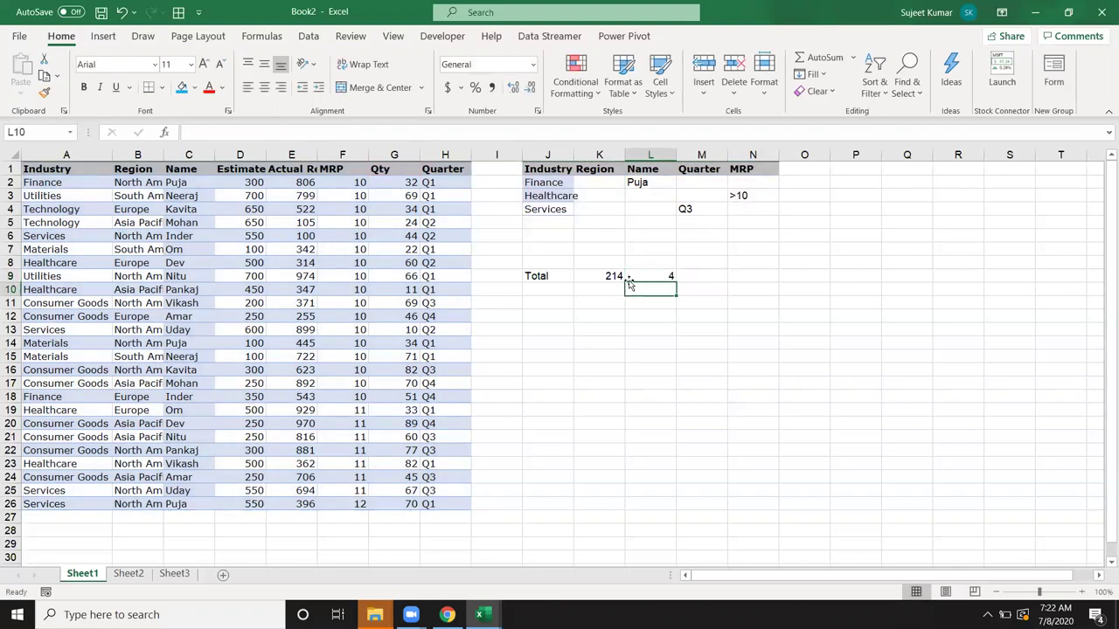
Review the K9 and L9 formulas, then undo an accidental fill-down of 550 in Estimate.
click(602, 276)
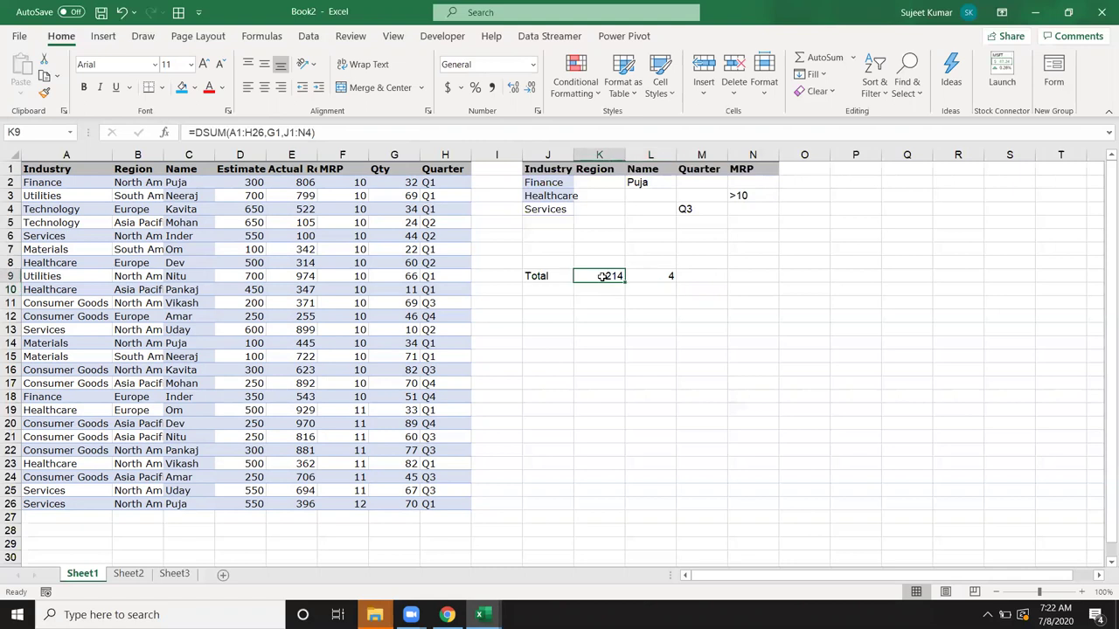
click(682, 276)
click(653, 277)
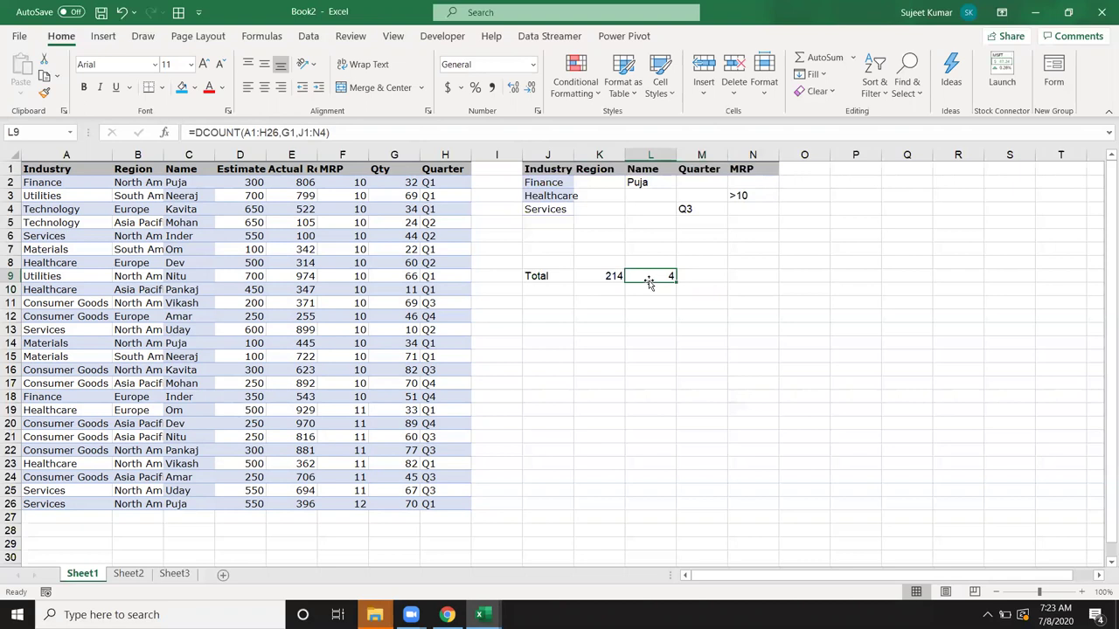
click(122, 210)
mouse_move(43, 169)
mouse_down()
mouse_move(378, 383)
mouse_move(446, 503)
mouse_up()
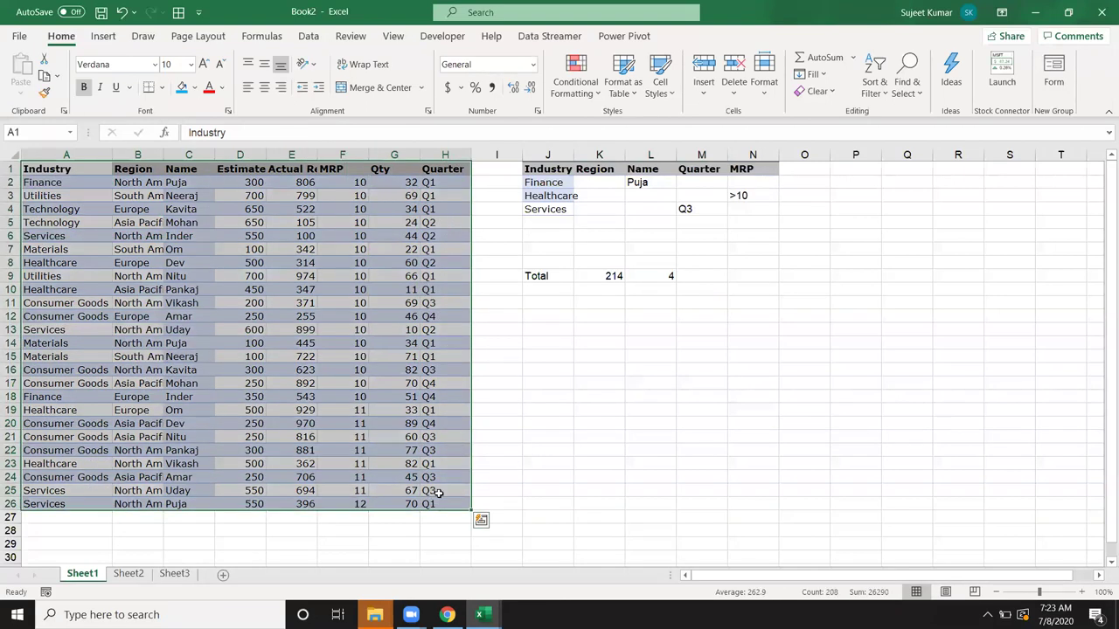
click(642, 276)
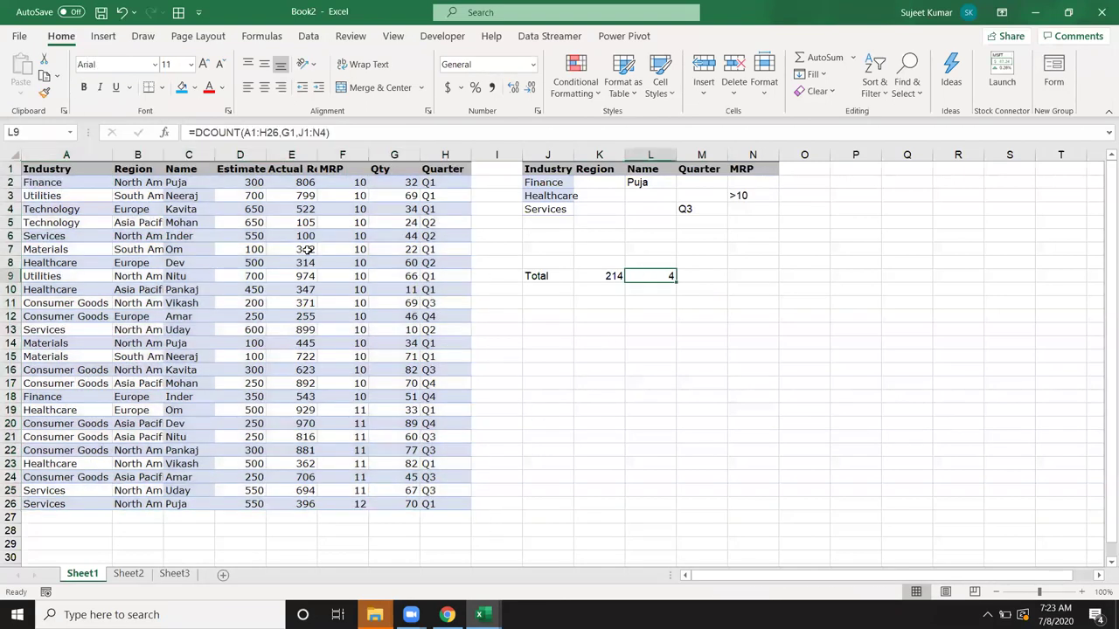
click(253, 236)
double_click(266, 242)
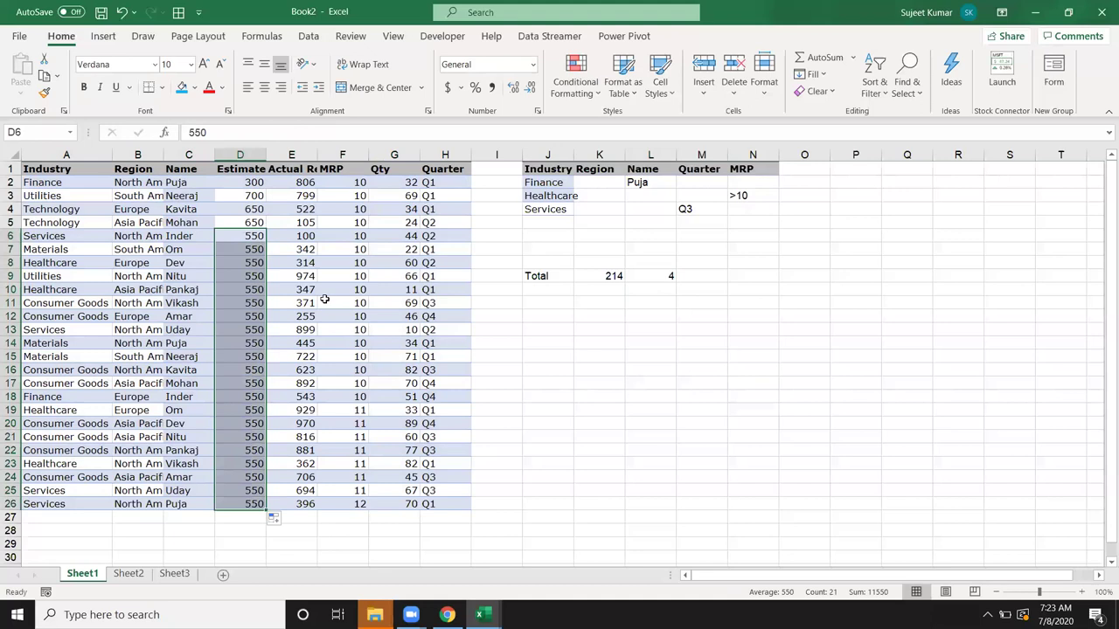
key(ctrl+z)
Set the data table A1:H26 to No Fill, removing its blue shading.
click(48, 183)
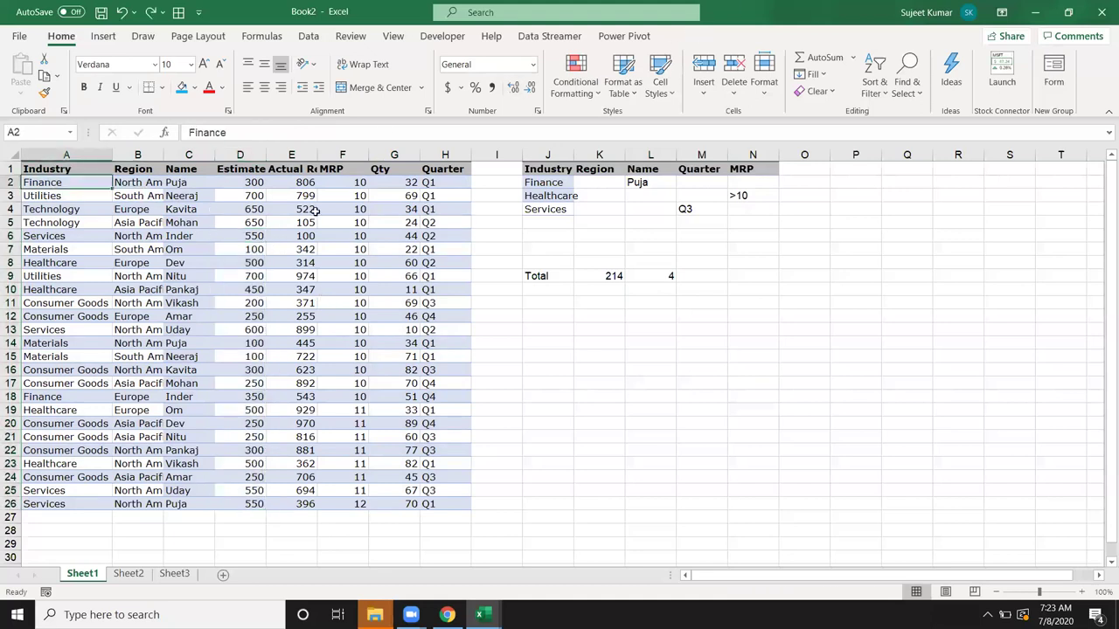
drag(74, 170, 442, 504)
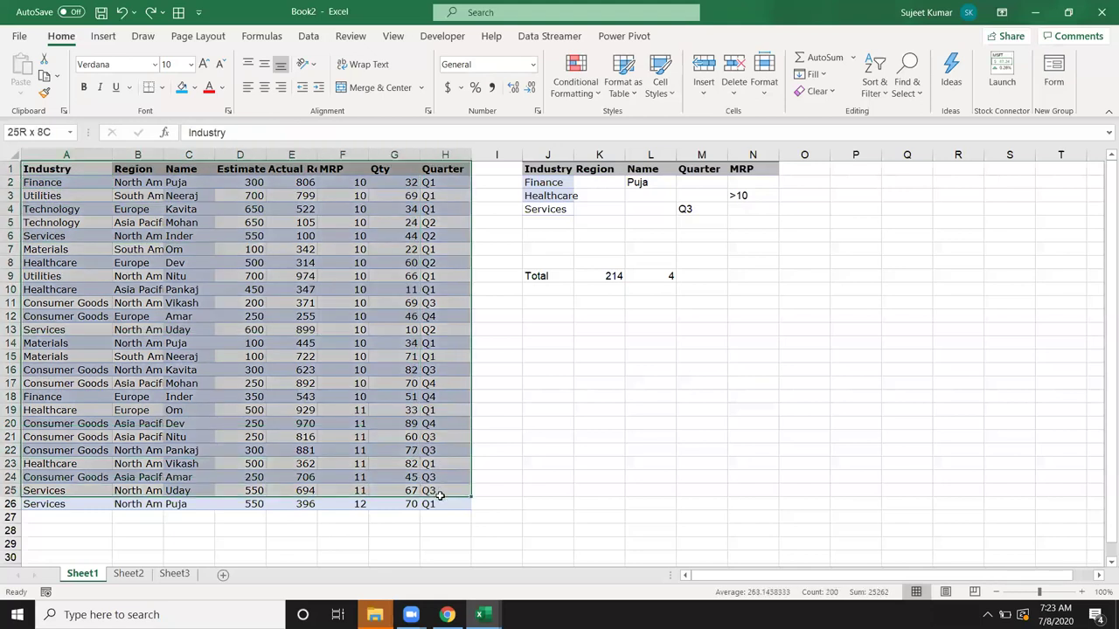
click(195, 88)
click(207, 248)
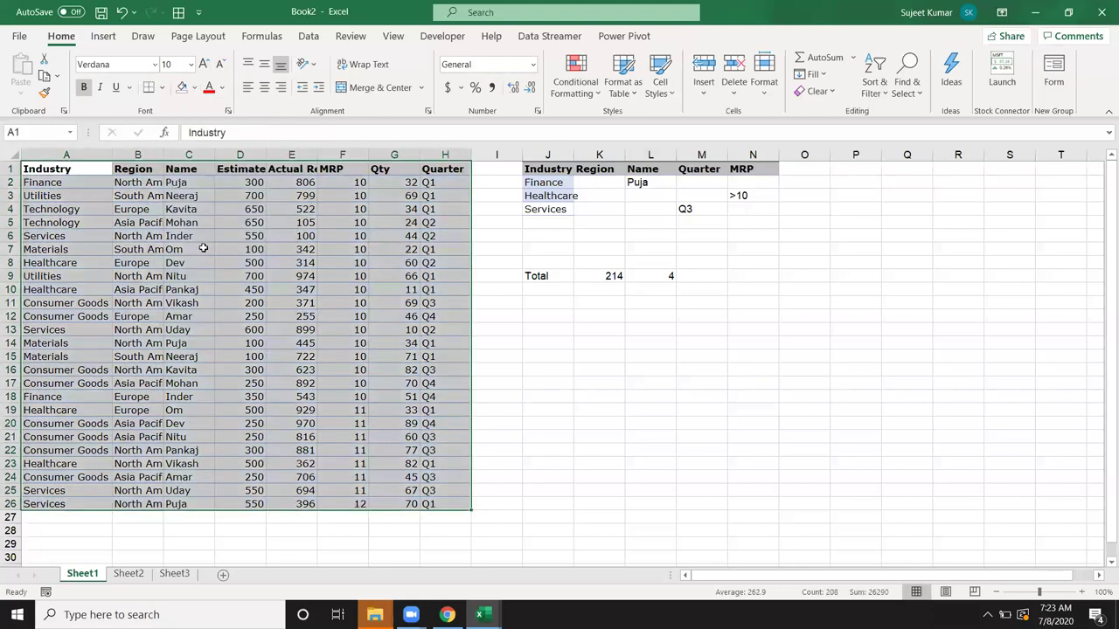
click(218, 249)
click(626, 354)
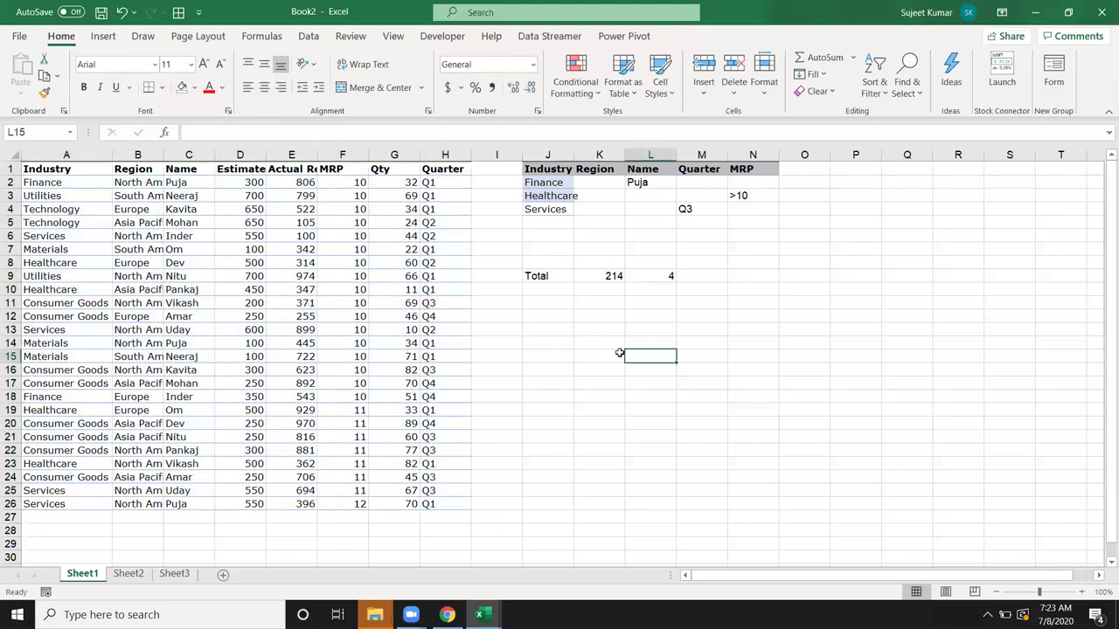
click(662, 275)
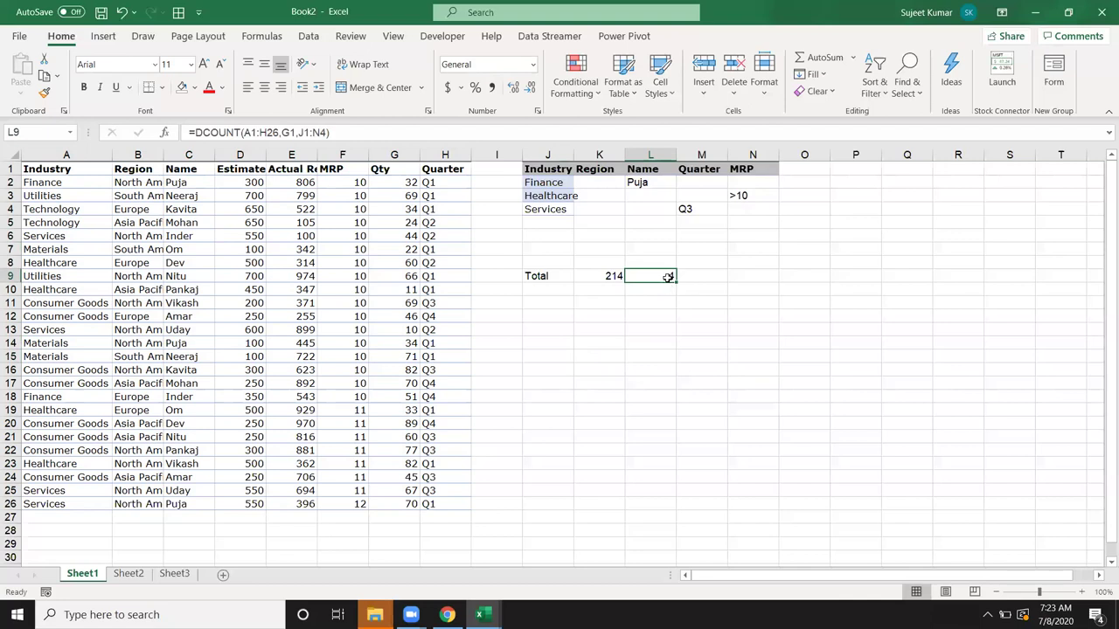
click(68, 169)
Filter Industry to Finance only, enter 1 in O1, then clear the filter.
key(ctrl+shift+l)
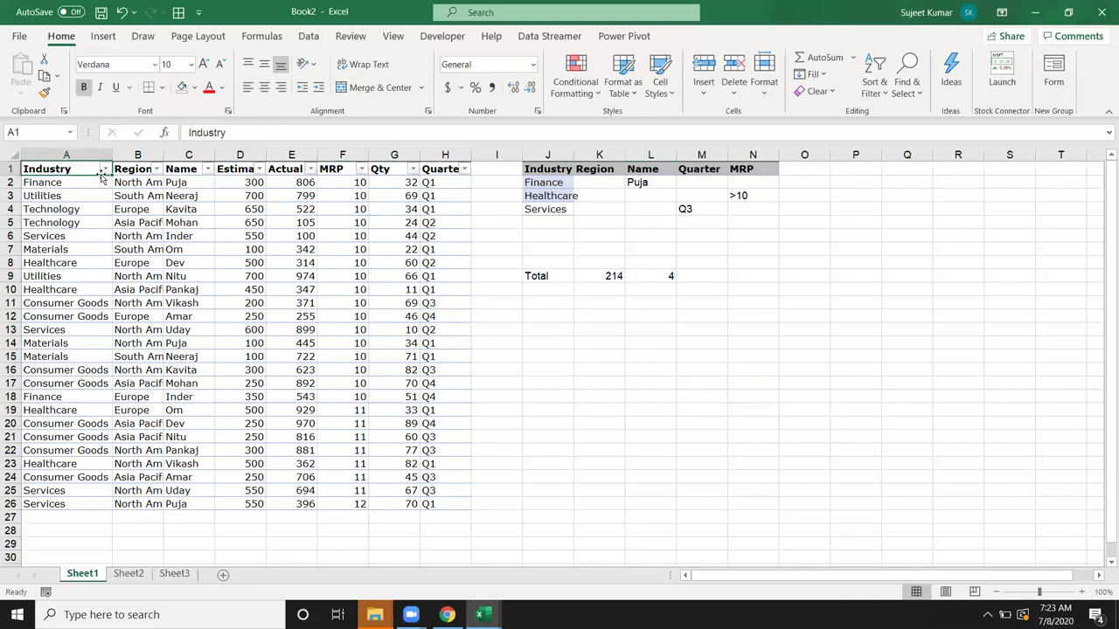
click(105, 169)
click(52, 321)
click(58, 346)
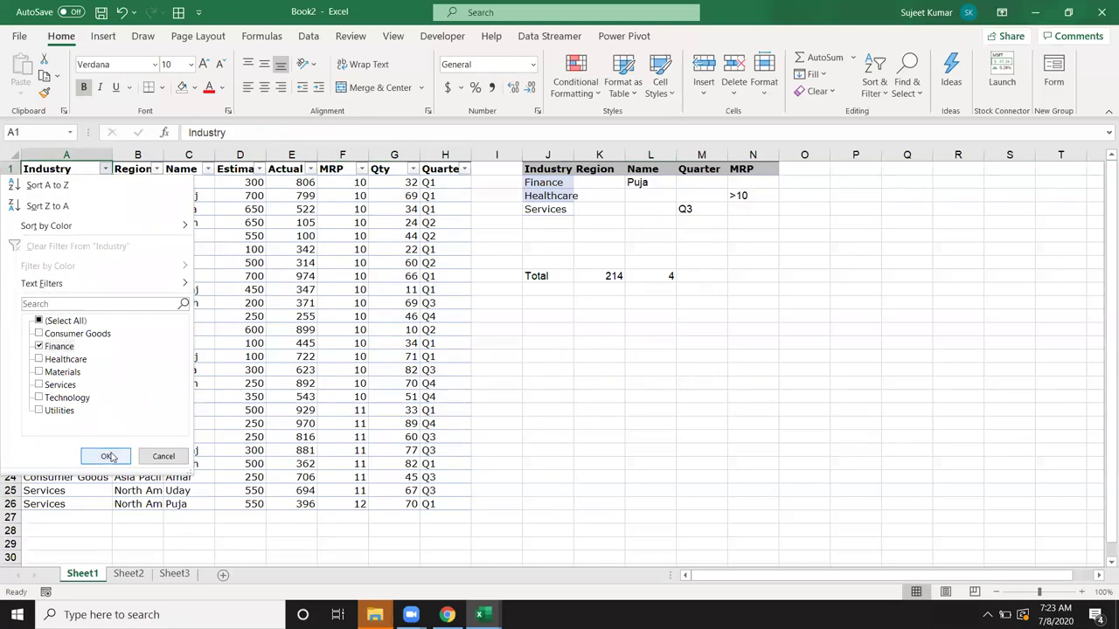
click(106, 455)
click(185, 183)
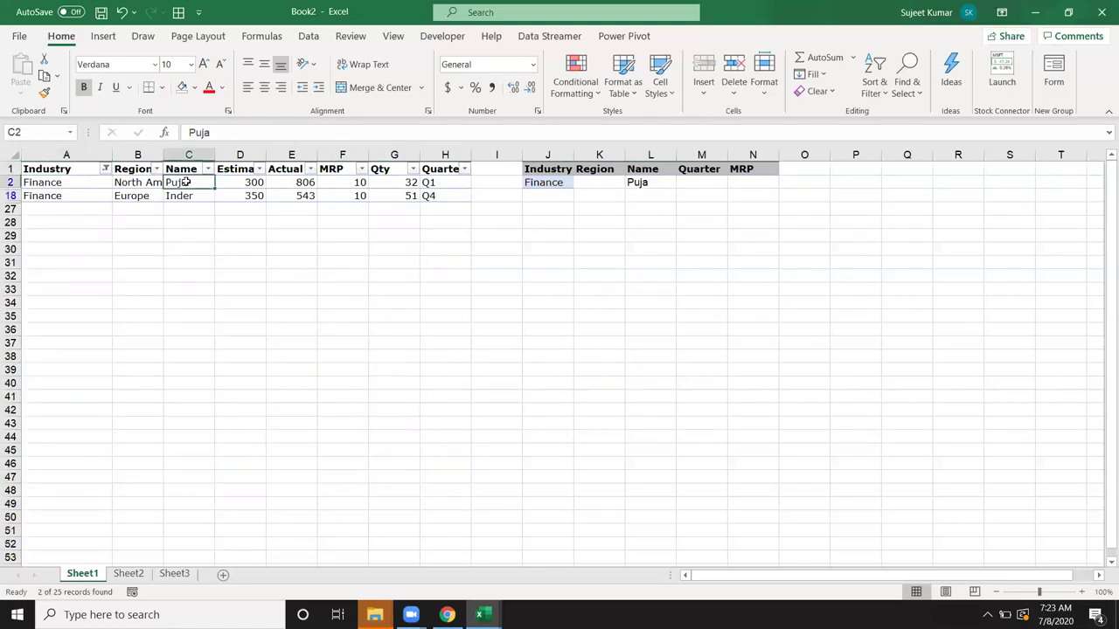
click(823, 166)
text(1)
key(Return)
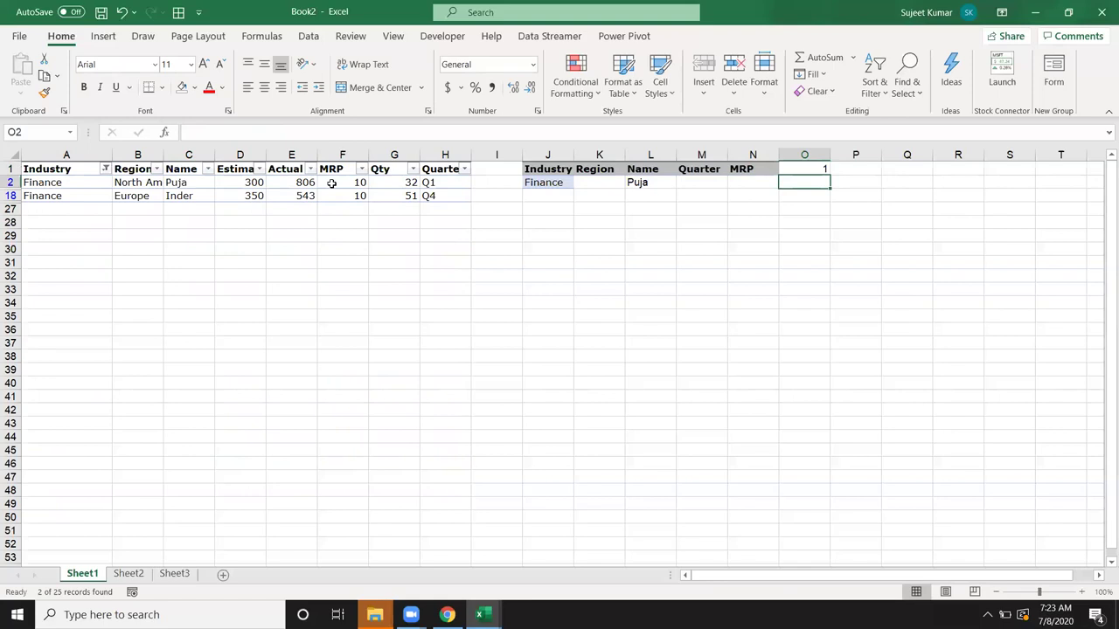
key(ctrl+shift+l)
Filter Industry to Healthcare only, change O1 to 3, then remove the filter.
click(155, 181)
key(ctrl+shift+l)
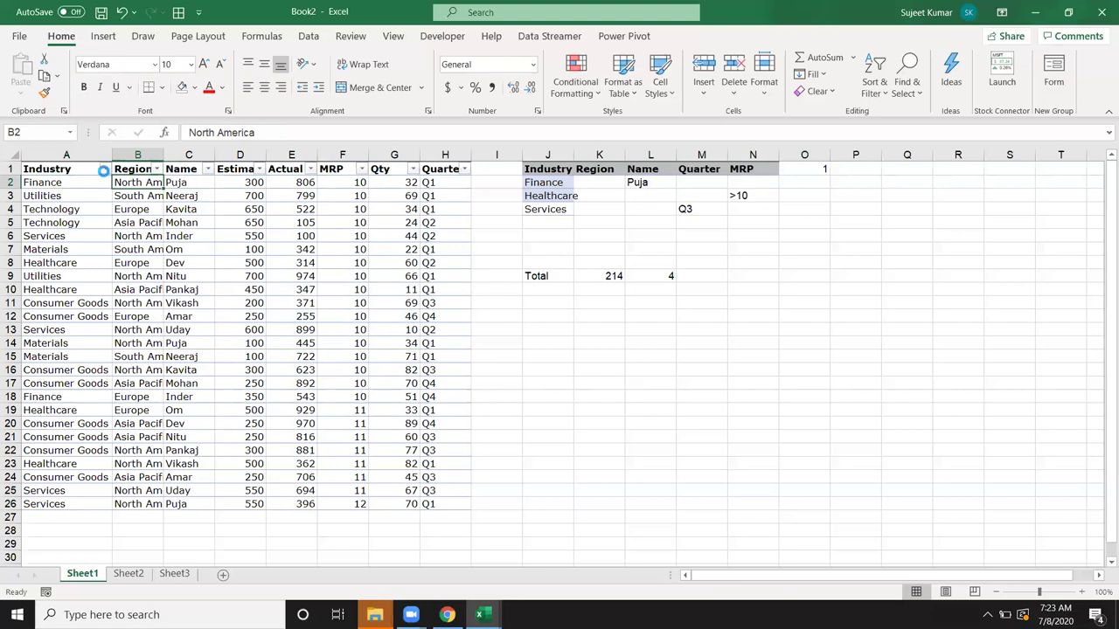
click(104, 168)
click(56, 321)
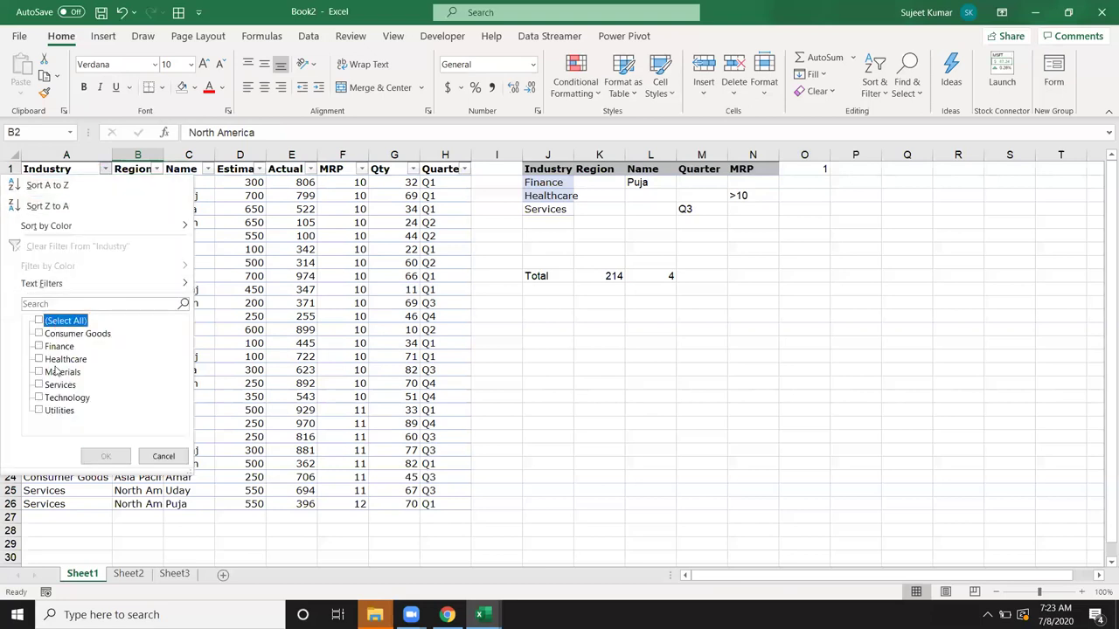
click(61, 360)
click(106, 456)
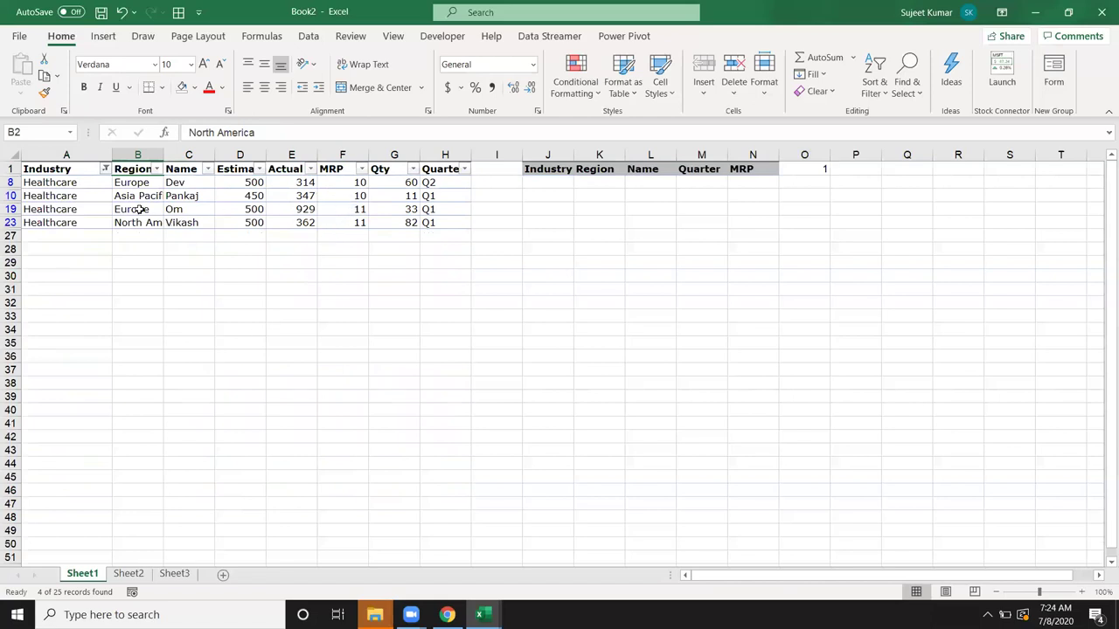
click(272, 222)
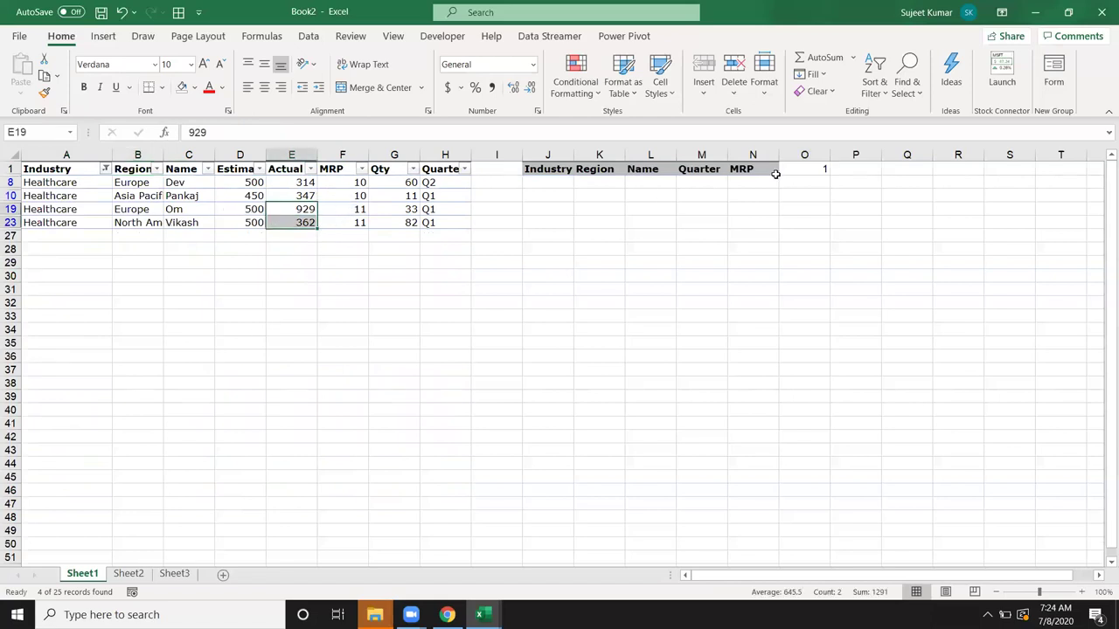
click(812, 166)
text(3)
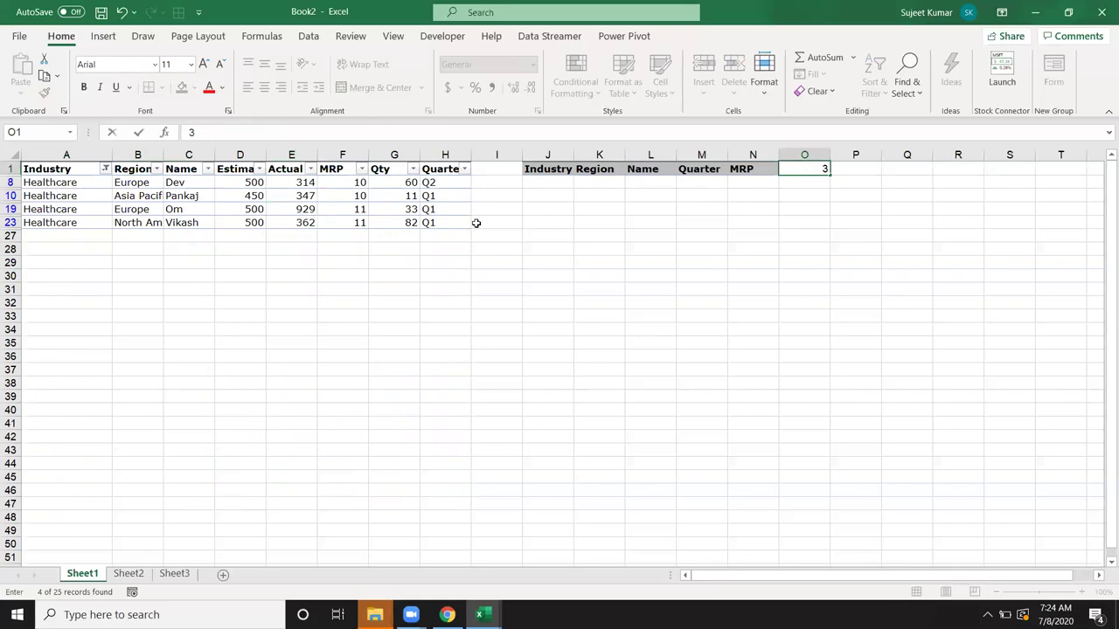
click(371, 196)
key(ctrl+shift+l)
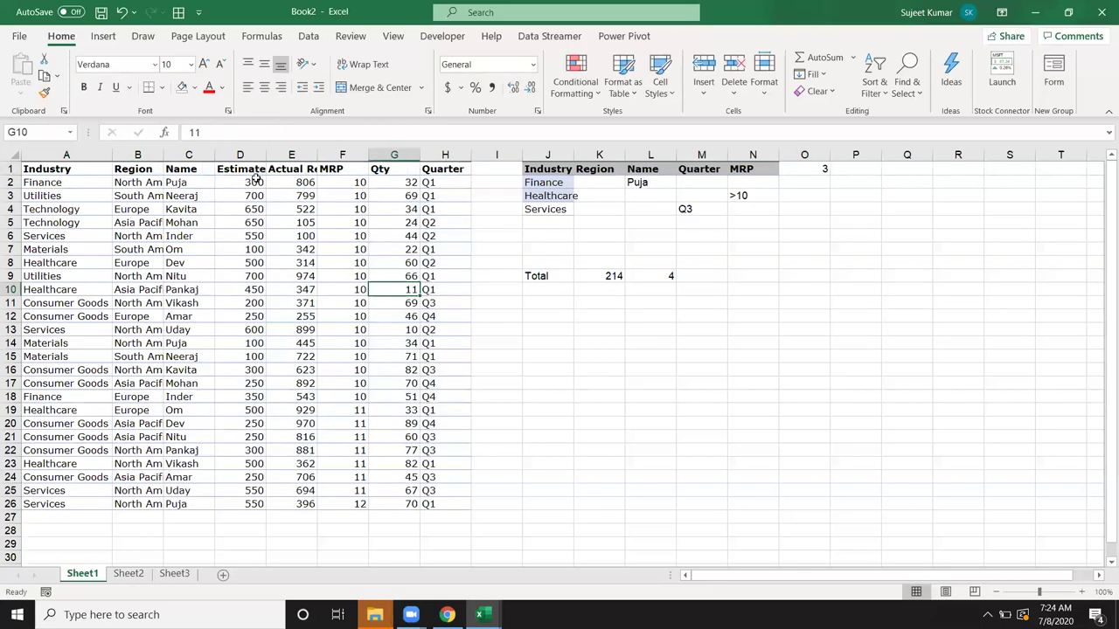
Show only Services rows via the Industry filter, enter 4 in O1, then unfilter the table.
click(83, 165)
key(ctrl+shift+l)
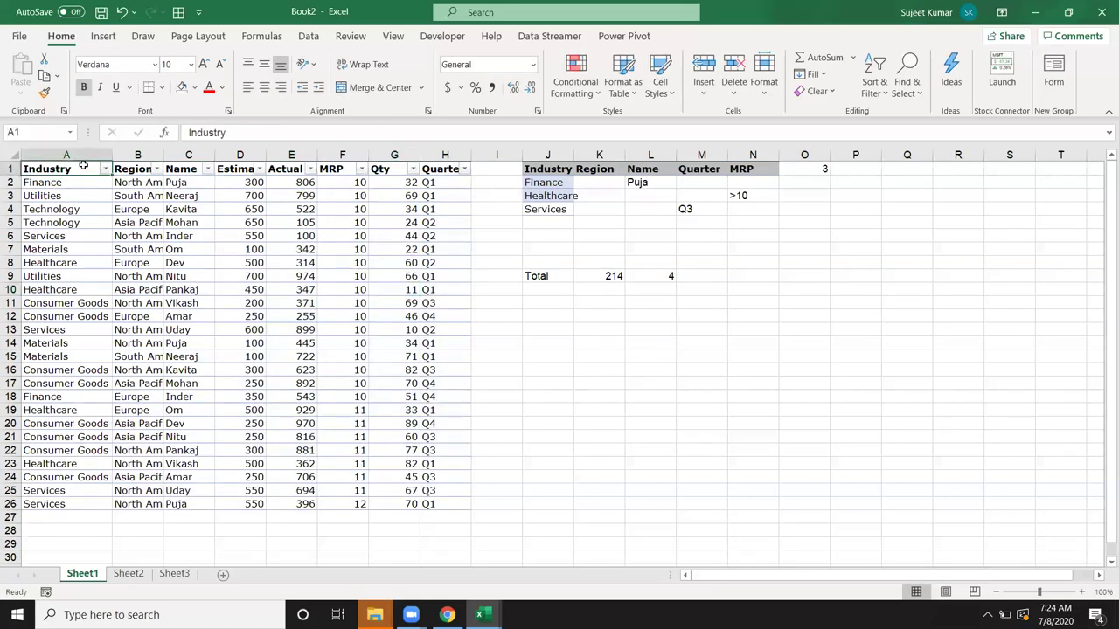
click(105, 169)
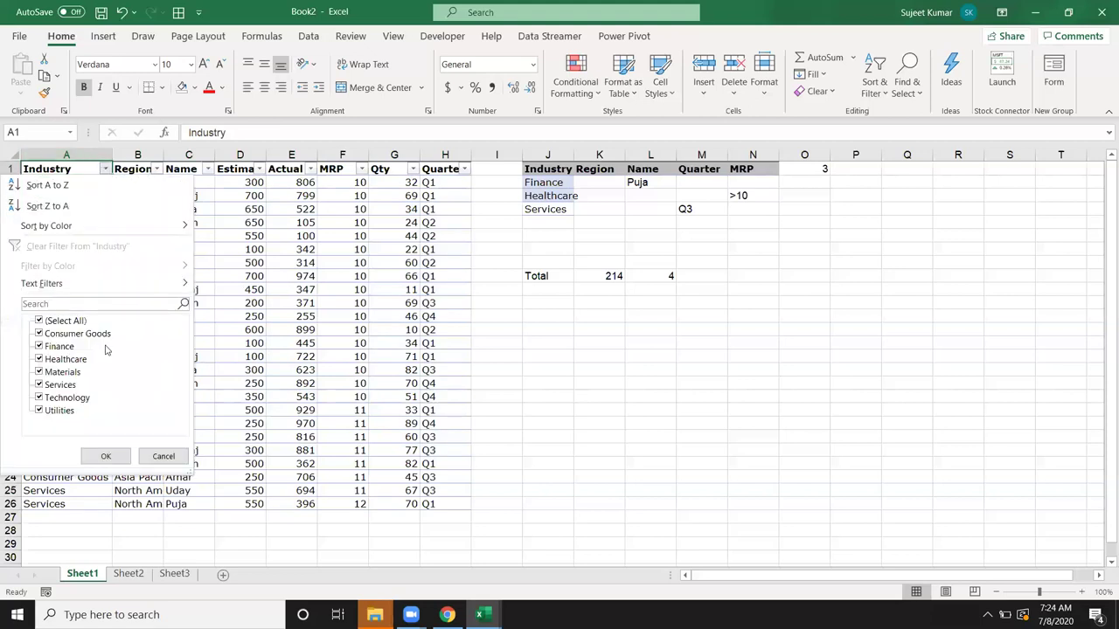
click(55, 323)
click(56, 385)
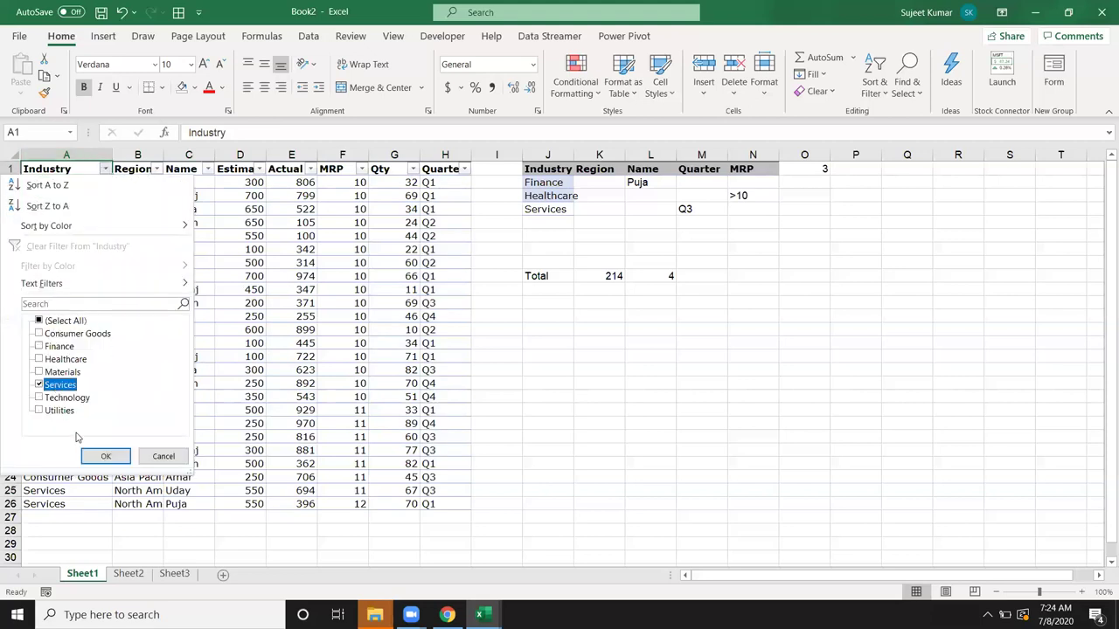
click(105, 455)
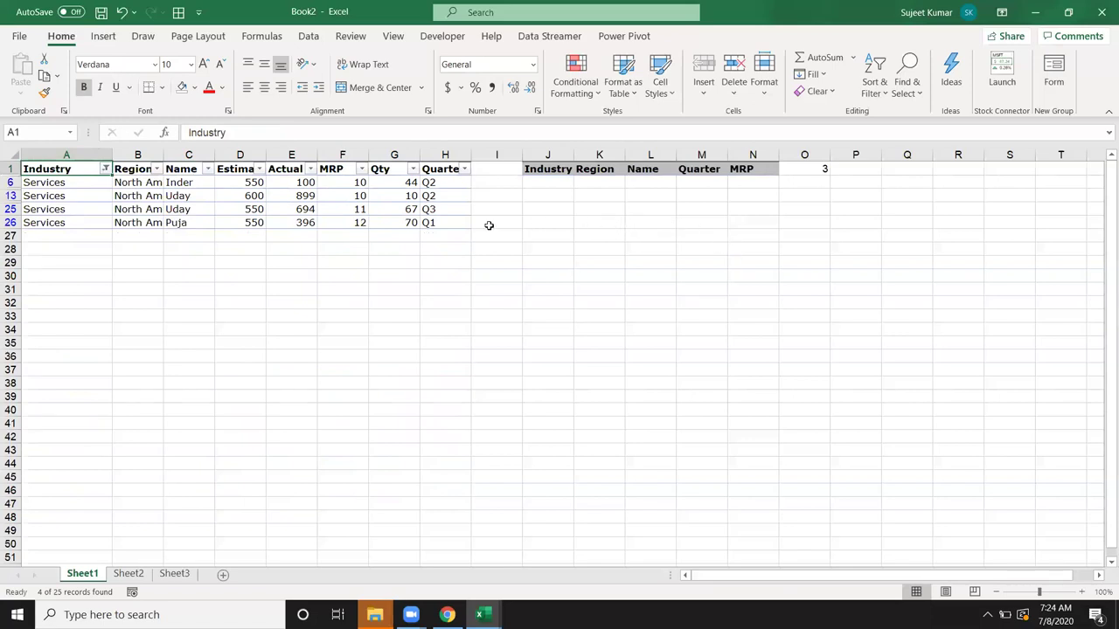
click(430, 211)
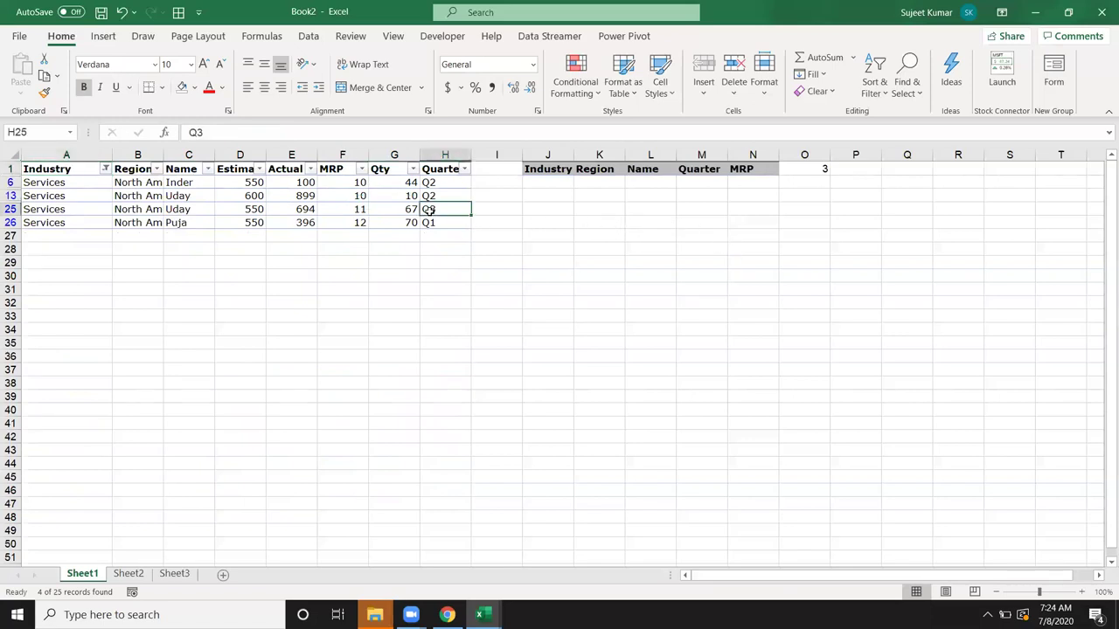
click(806, 166)
text(4)
key(Return)
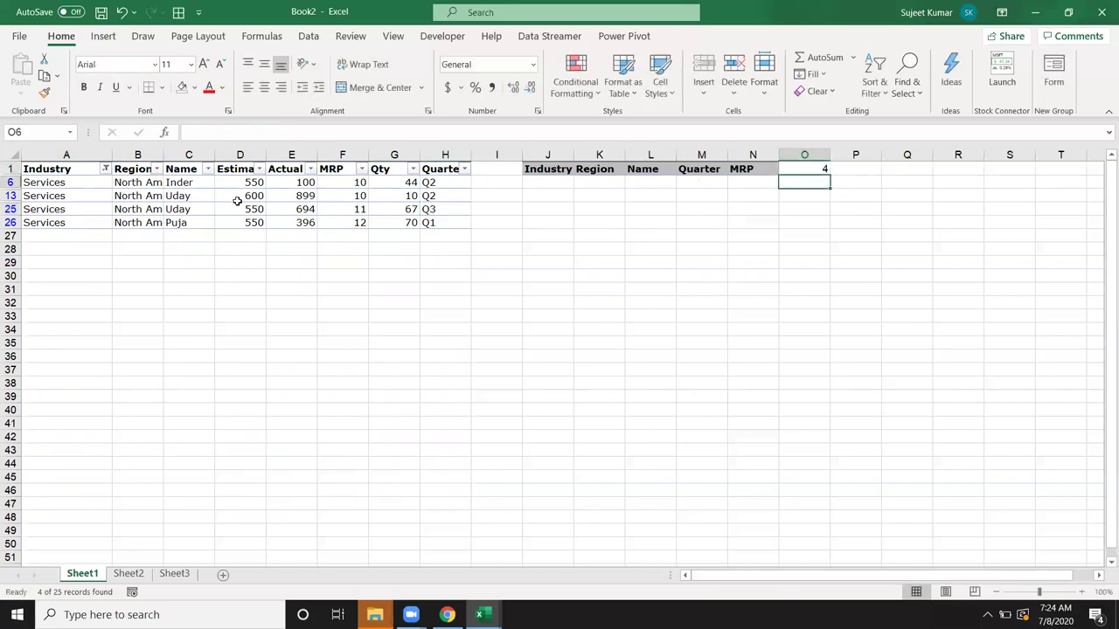
click(236, 202)
key(ctrl+shift+l)
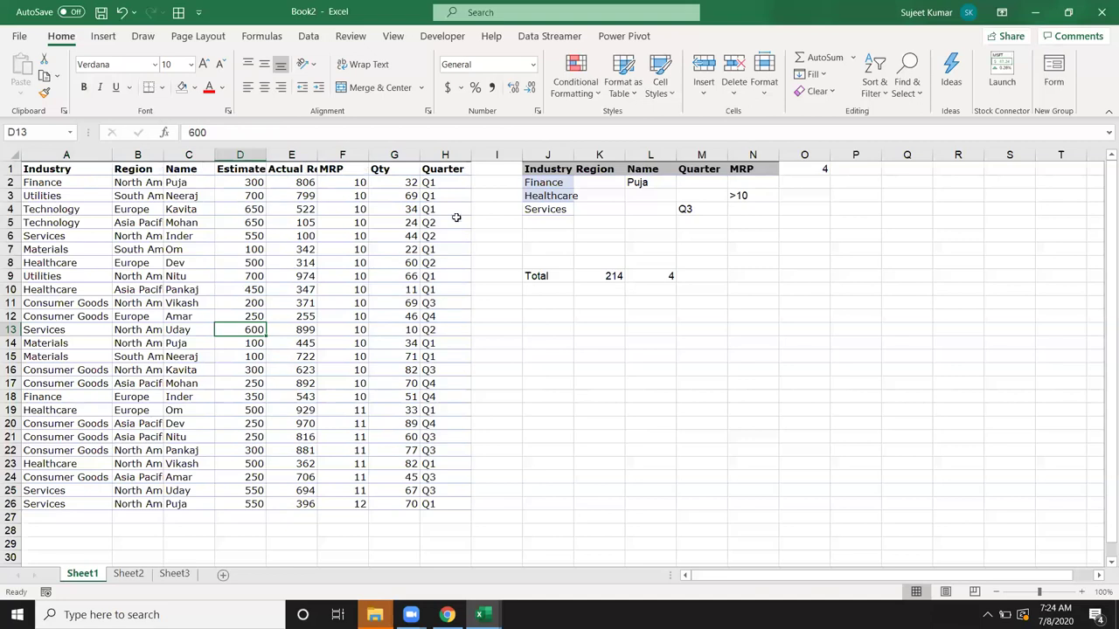
Review the DCOUNT formula in L9 and the DSUM formula in K9 without changes.
click(664, 275)
double_click(662, 277)
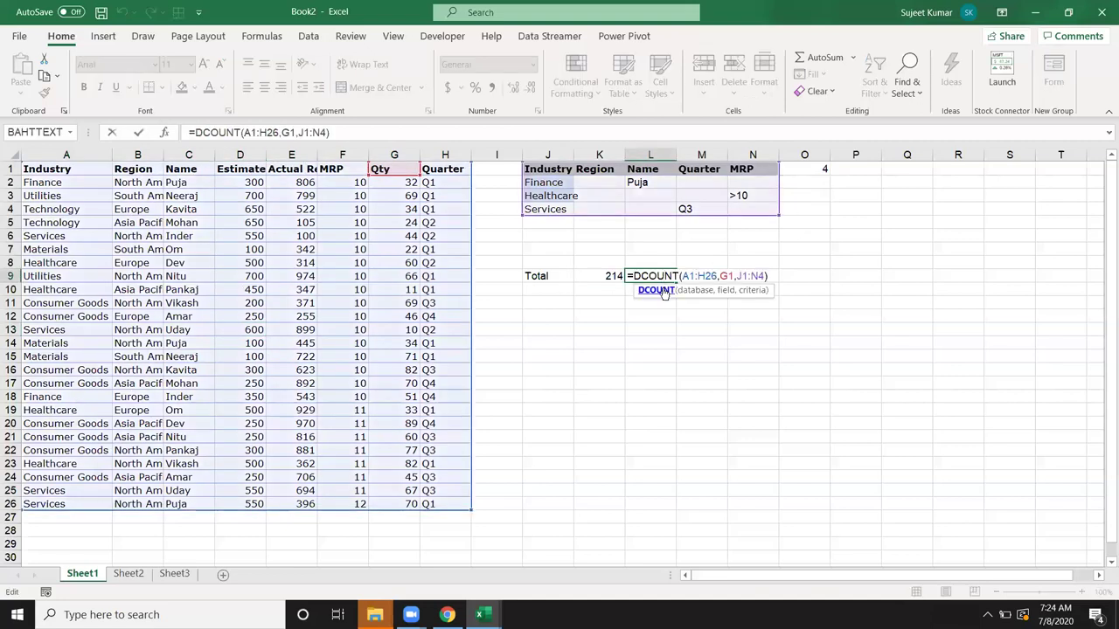
key(Escape)
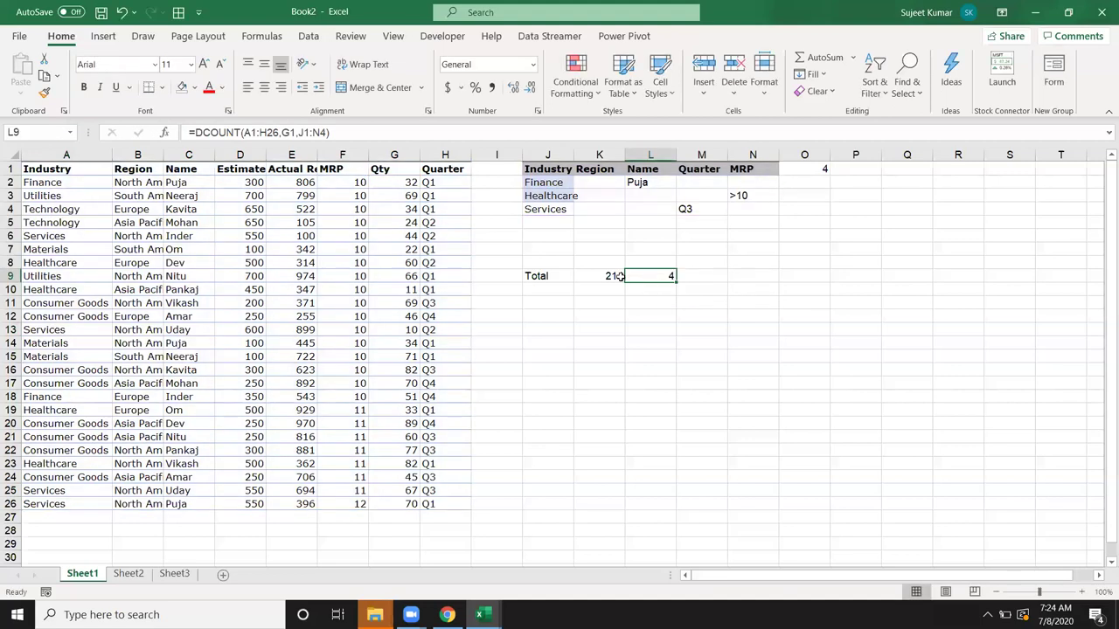
click(616, 276)
double_click(615, 277)
key(Escape)
click(657, 275)
double_click(662, 276)
key(Escape)
Enter =DCOUNTA(A1:H26,B1,J1:N4) in M9, returning 4.
click(688, 272)
text(=)
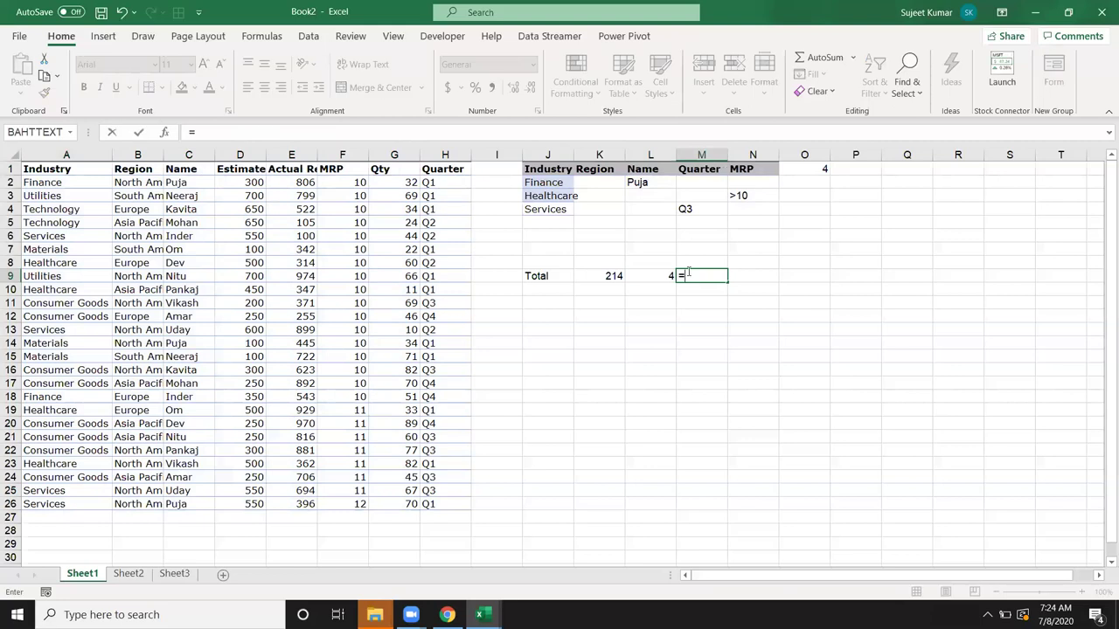
text(d)
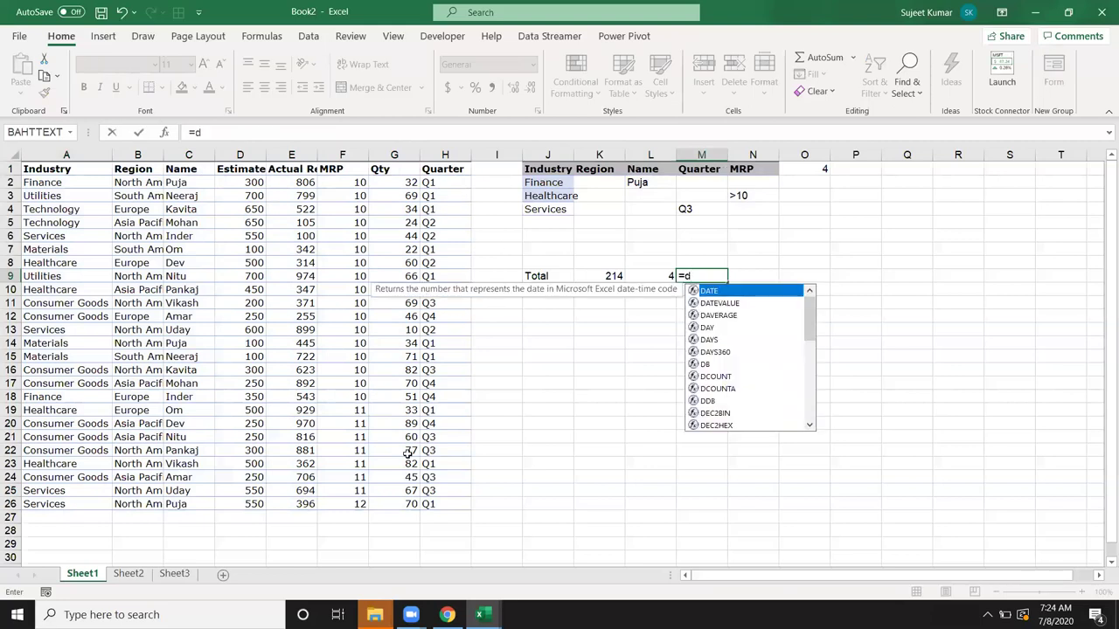
text(co)
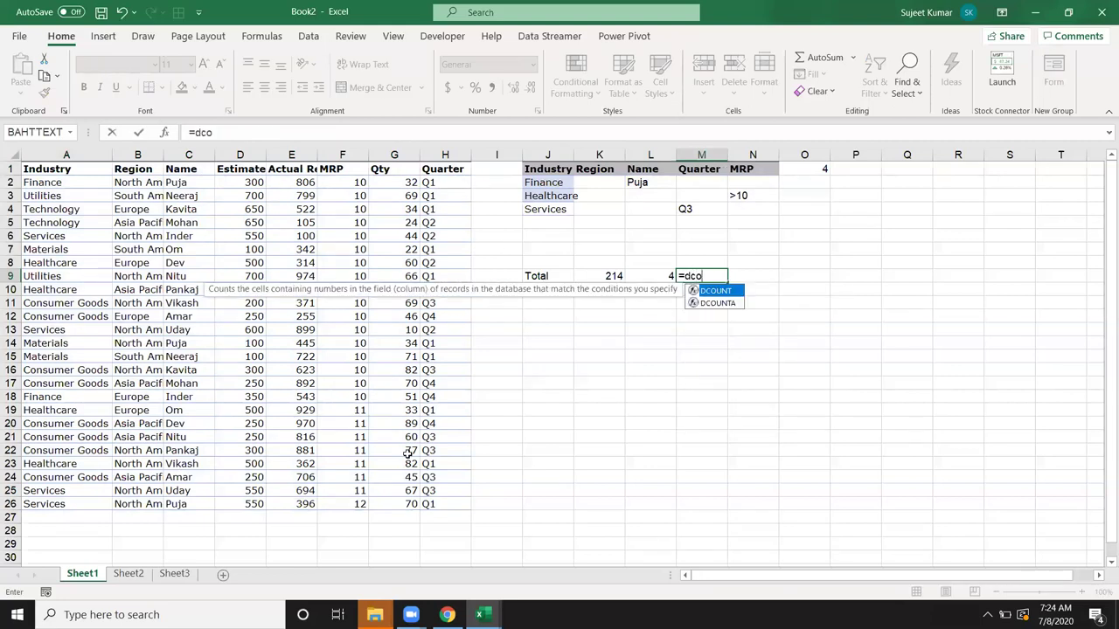
key(Down)
key(Tab)
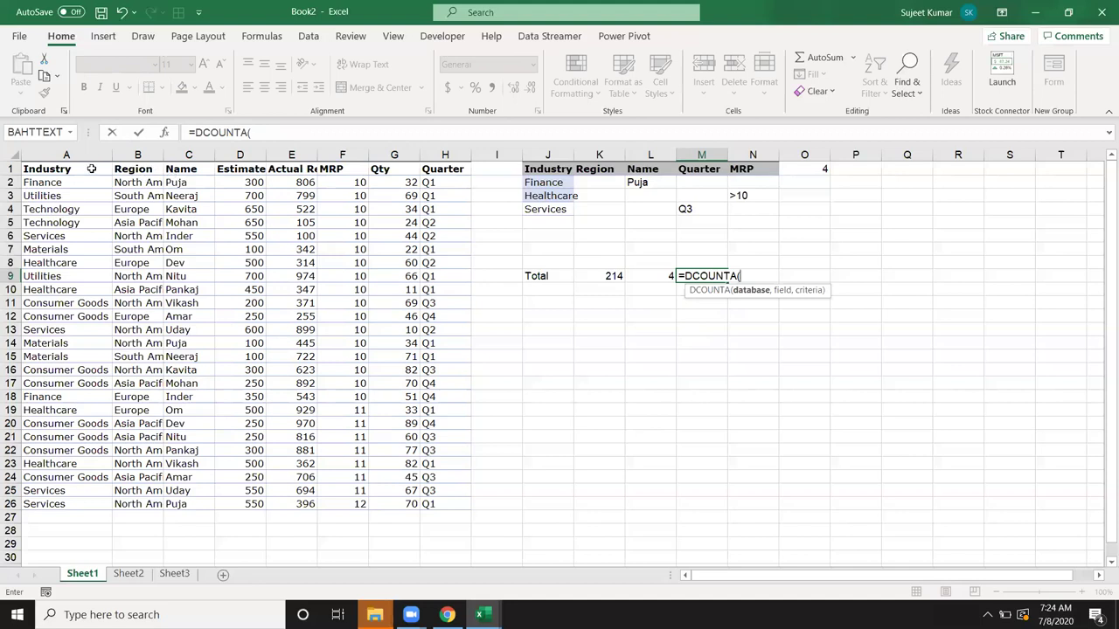
drag(91, 169, 444, 511)
text(,)
click(129, 172)
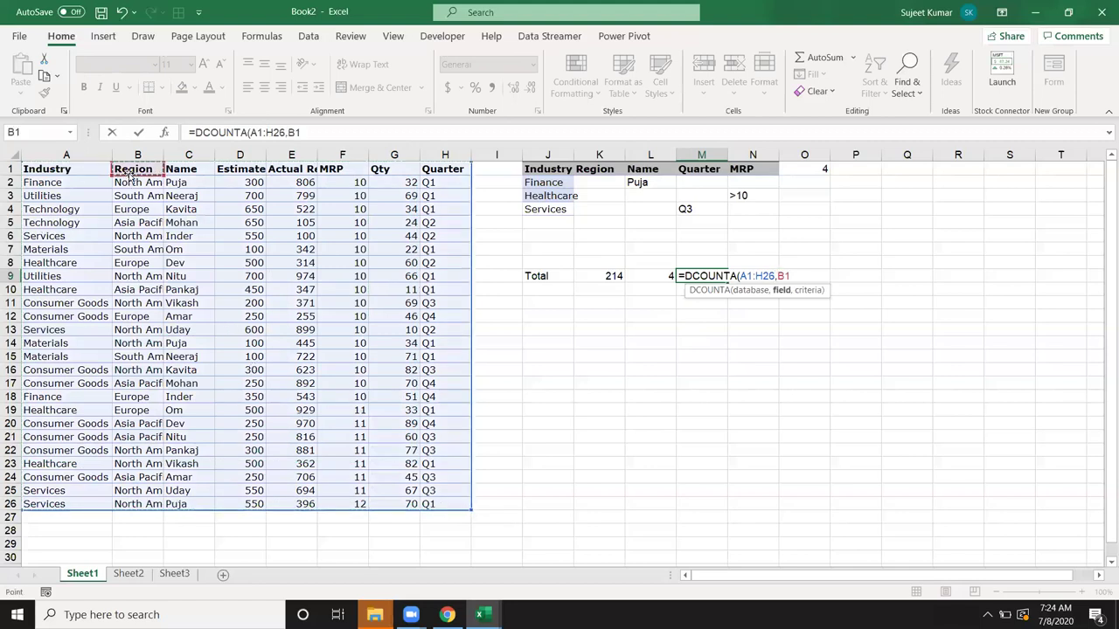
text(,)
drag(553, 170, 762, 206)
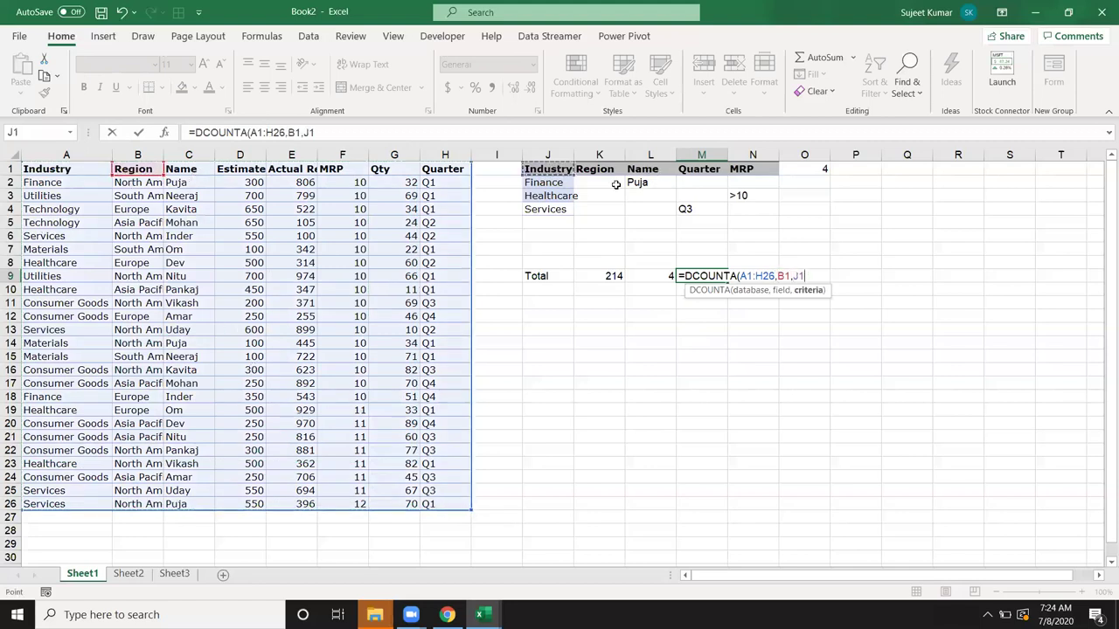
text())
key(Return)
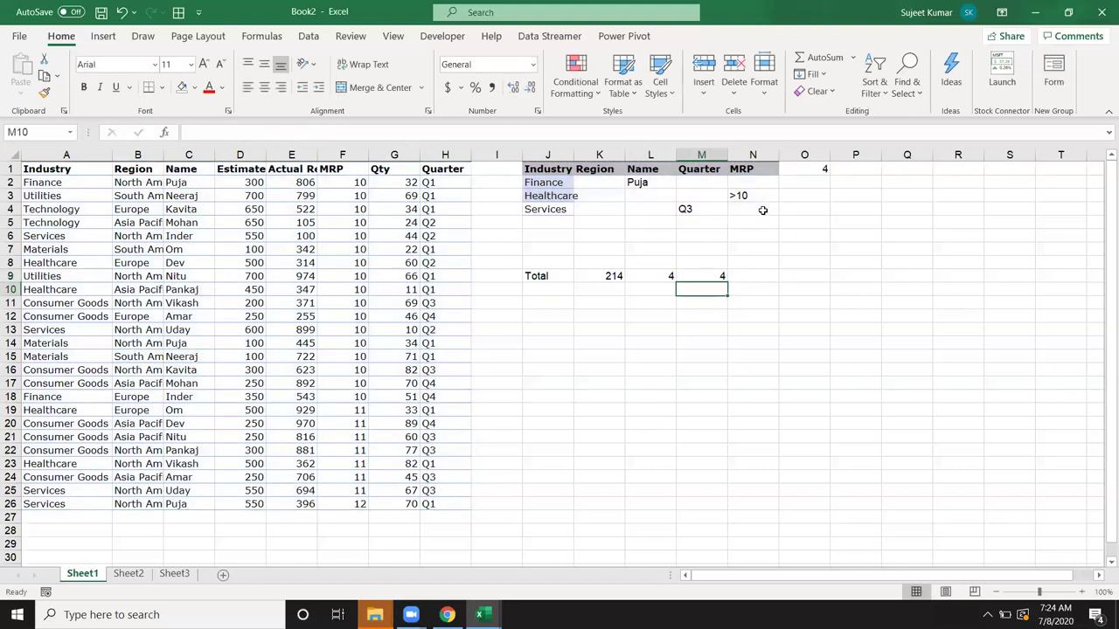
click(705, 278)
click(650, 316)
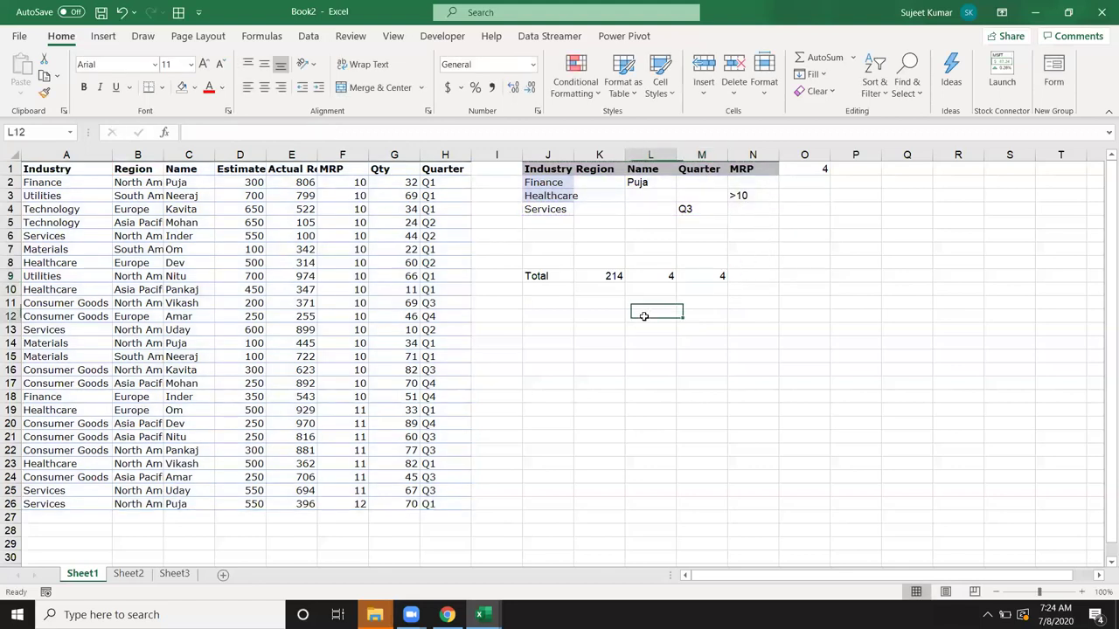
click(173, 136)
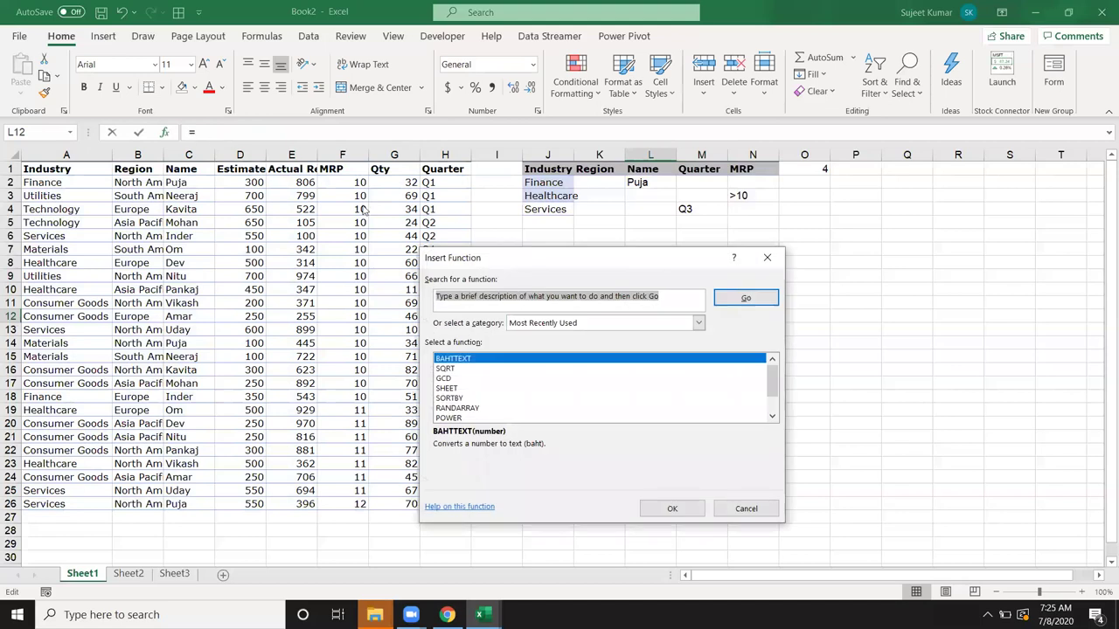
click(583, 325)
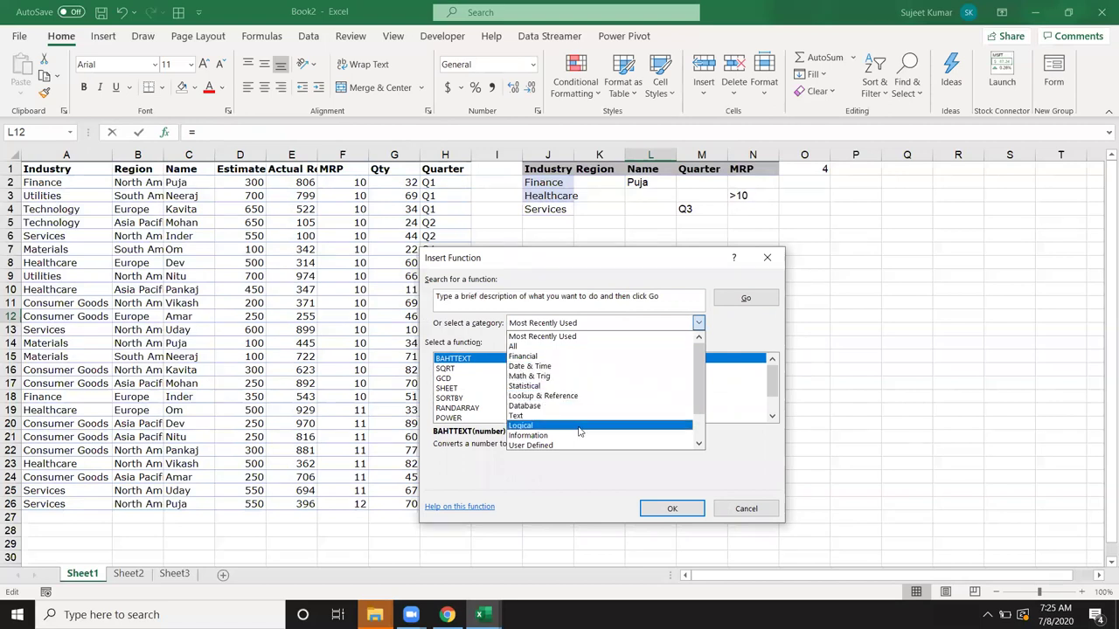
click(577, 406)
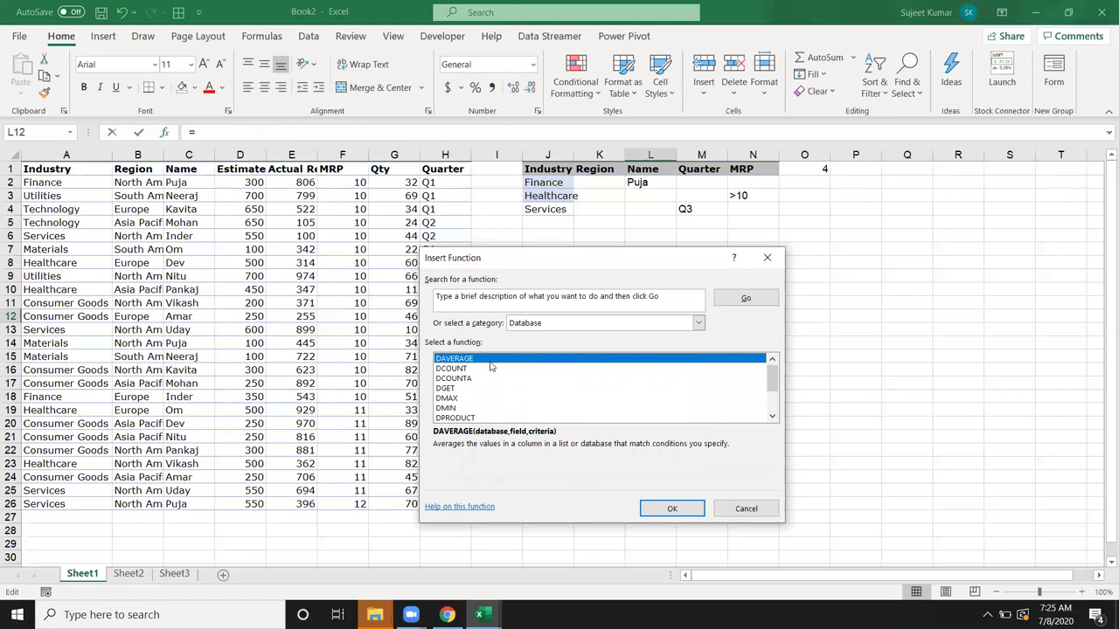
click(472, 368)
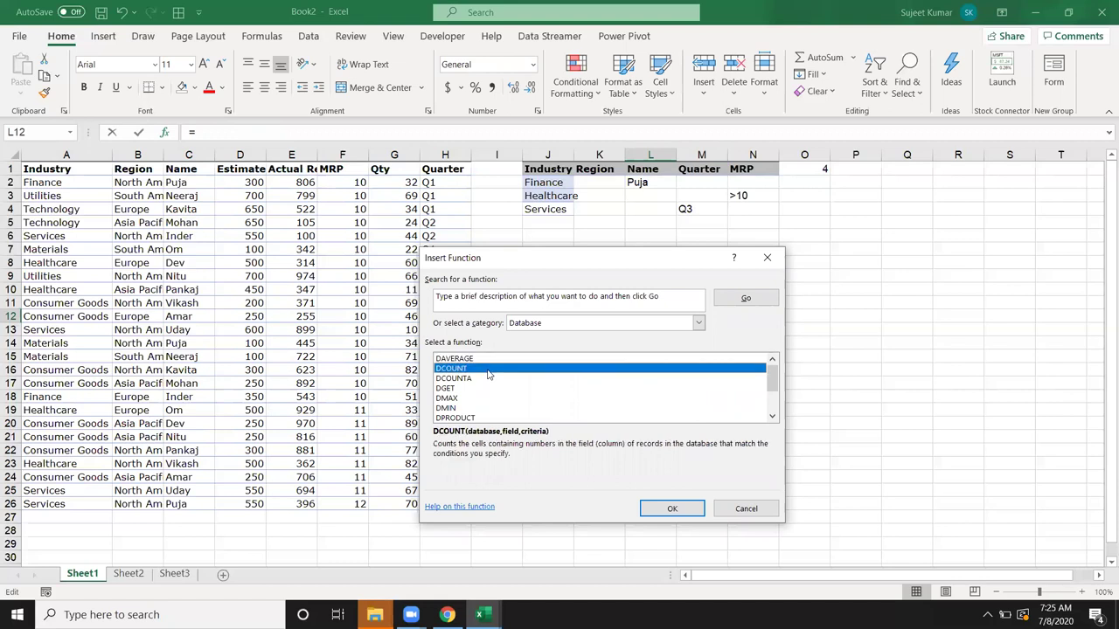
click(484, 379)
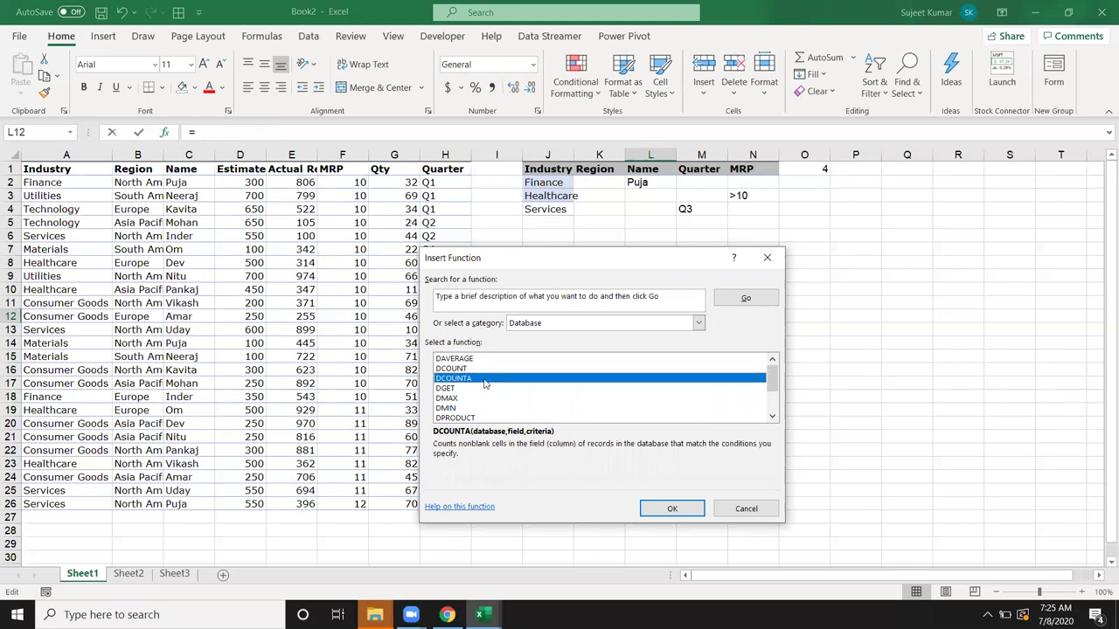
click(482, 399)
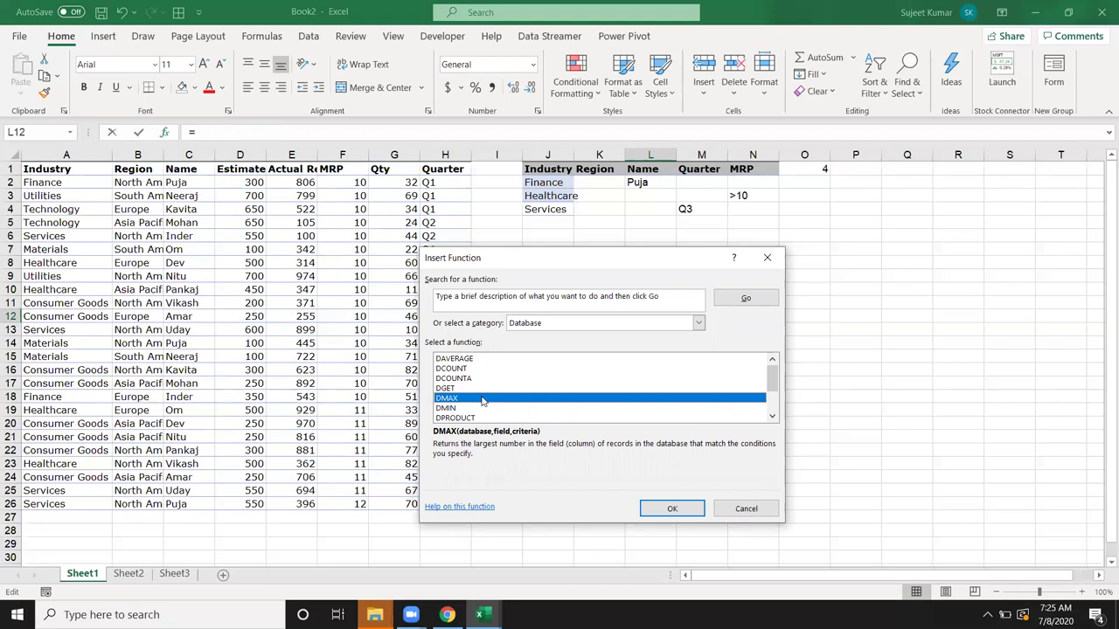
click(480, 409)
scroll(480, 409, down, 2)
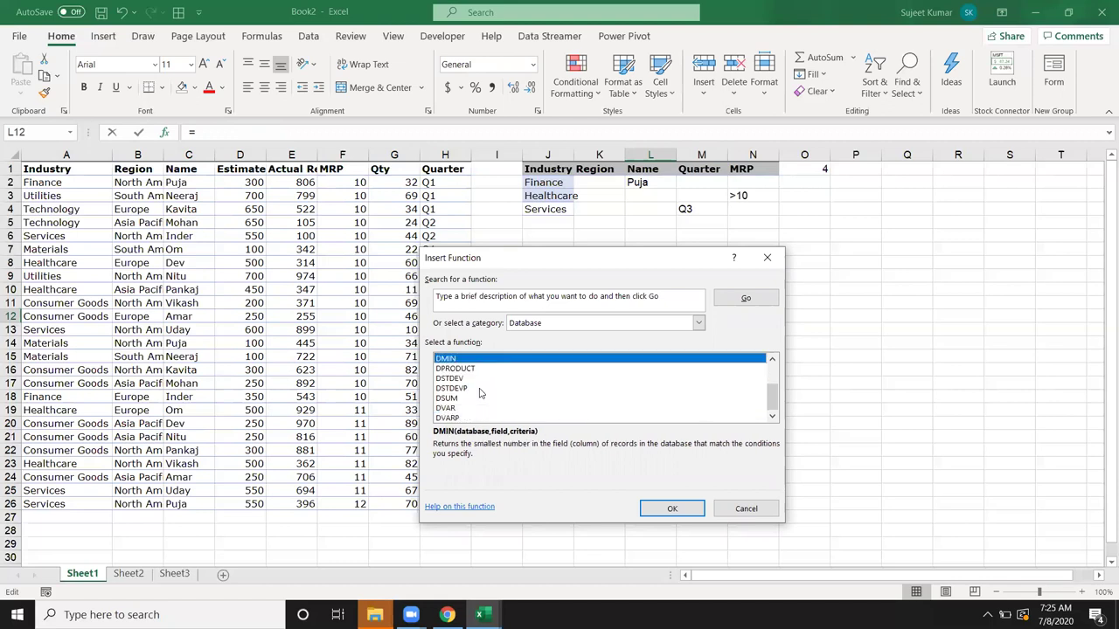
click(479, 379)
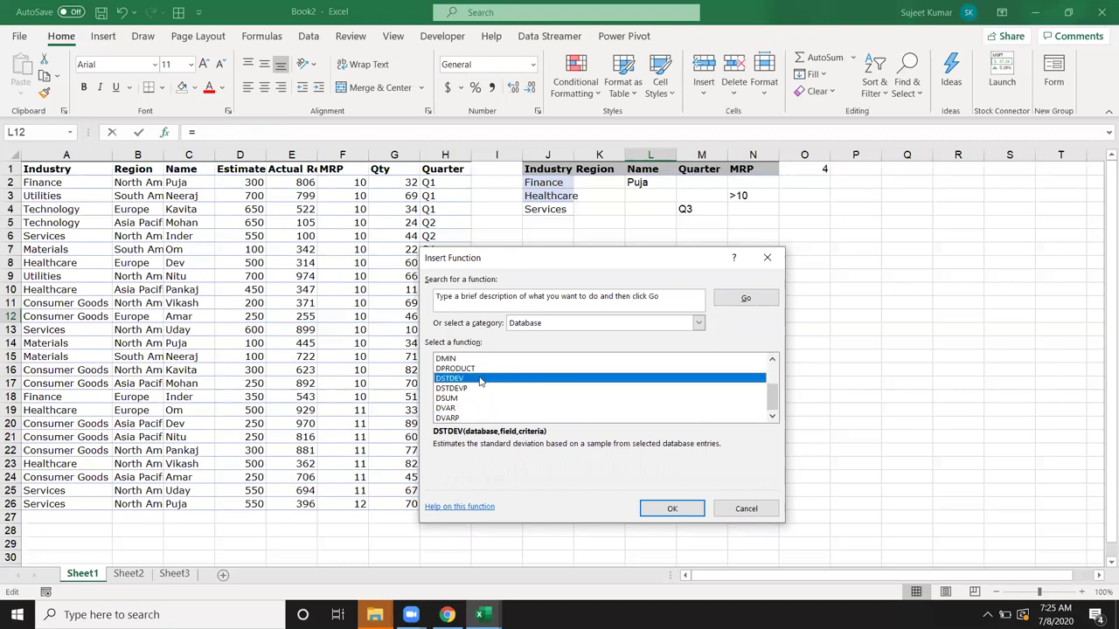
click(479, 400)
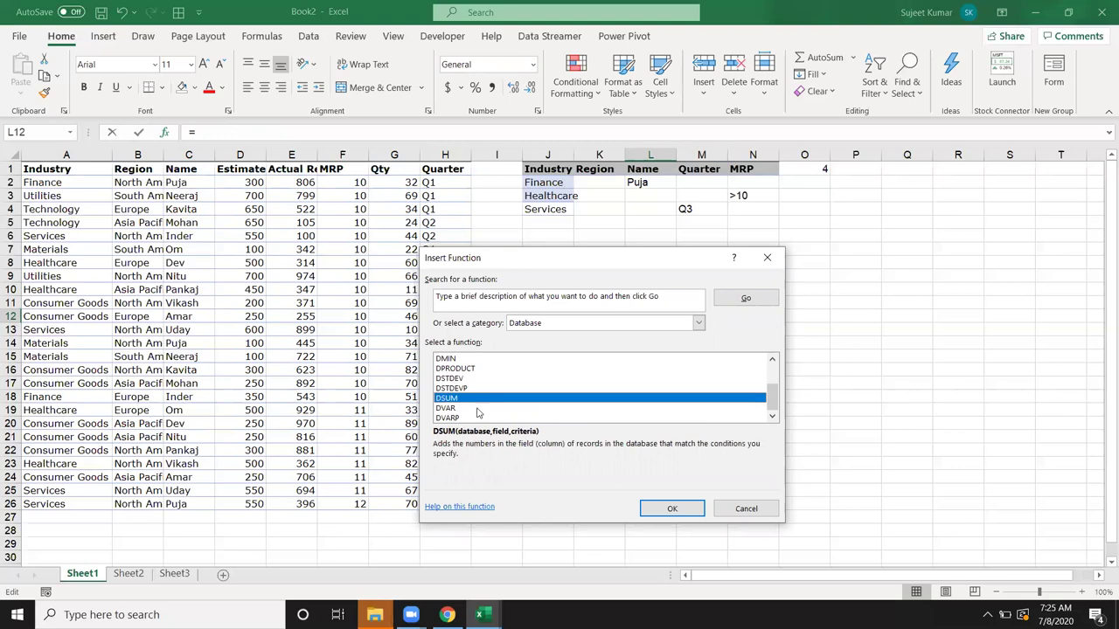
click(478, 409)
scroll(481, 411, up, 2)
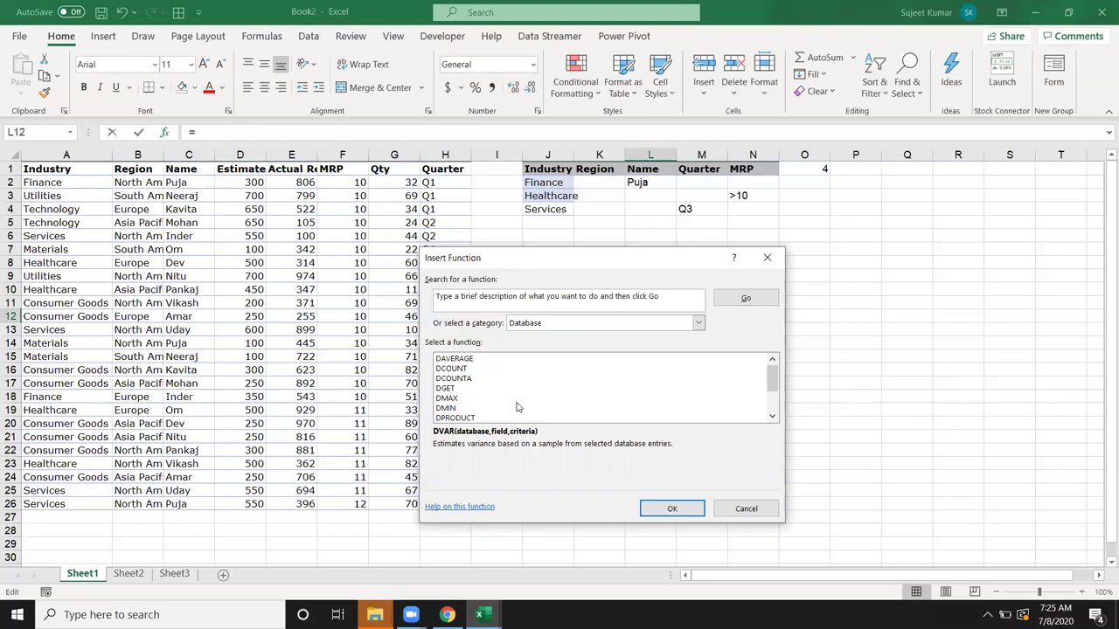
click(446, 389)
click(767, 257)
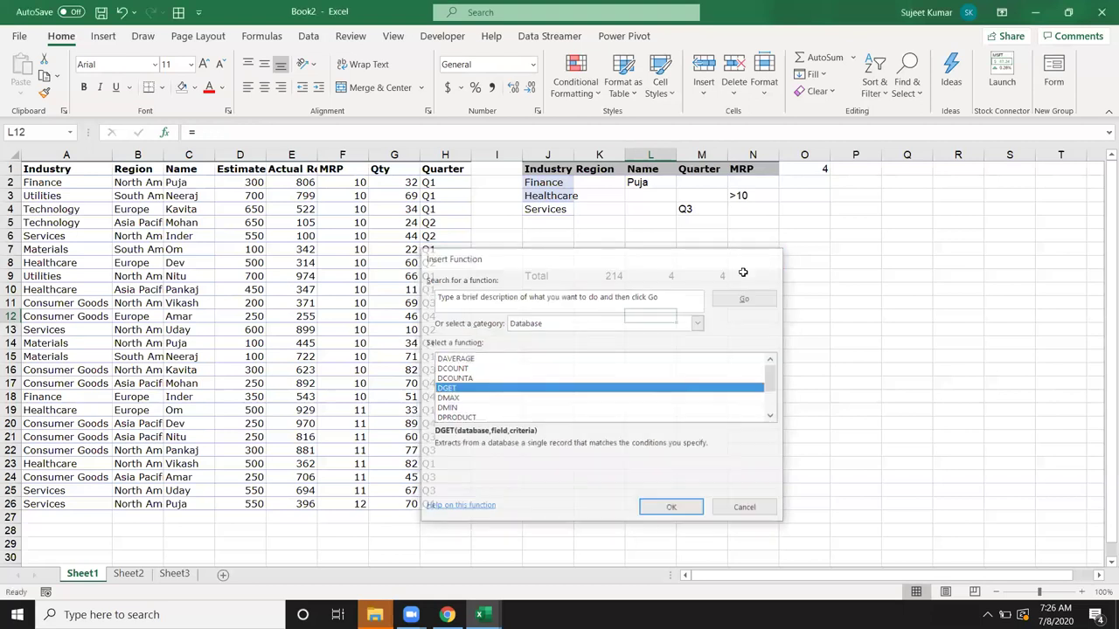
click(61, 182)
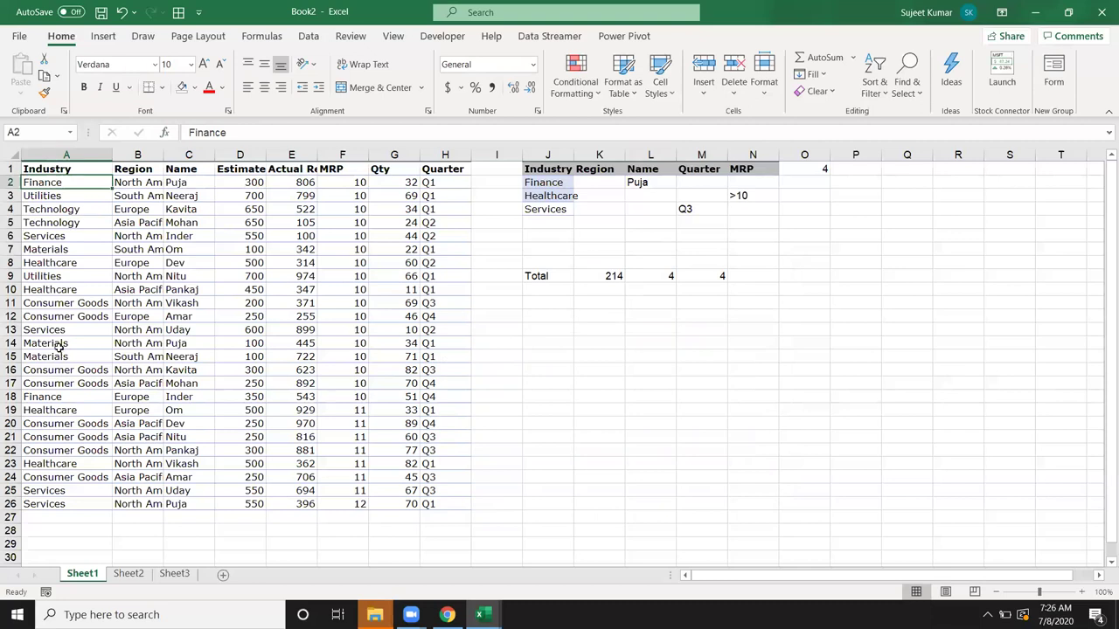
click(66, 399)
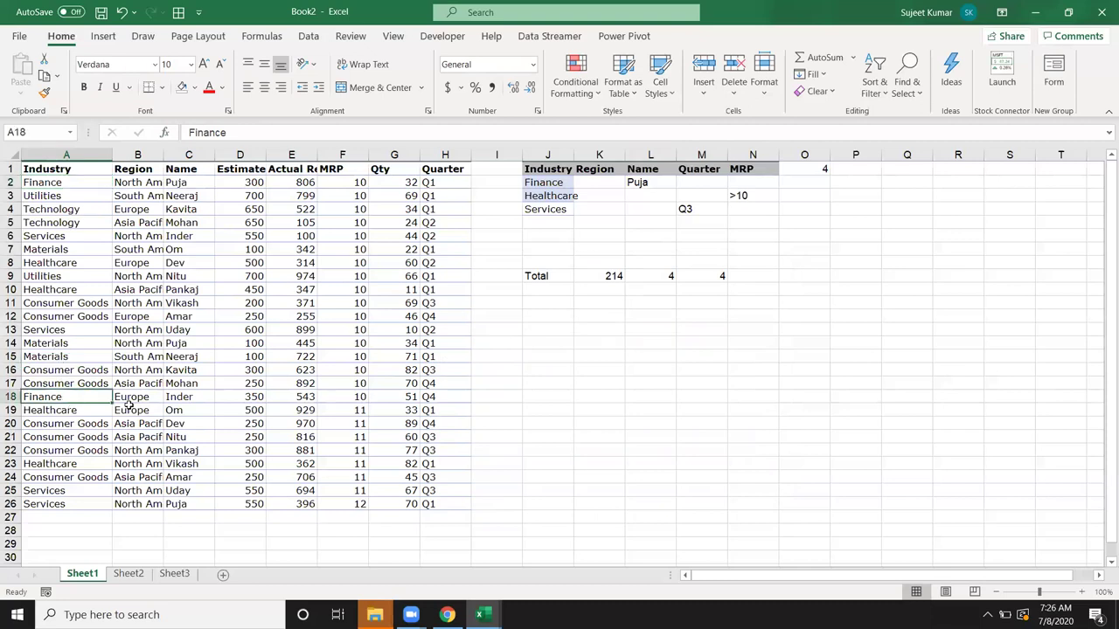
Copy Finance and its employee name from row 18 into J13:K13.
ctrl+click(187, 399)
key(ctrl+c)
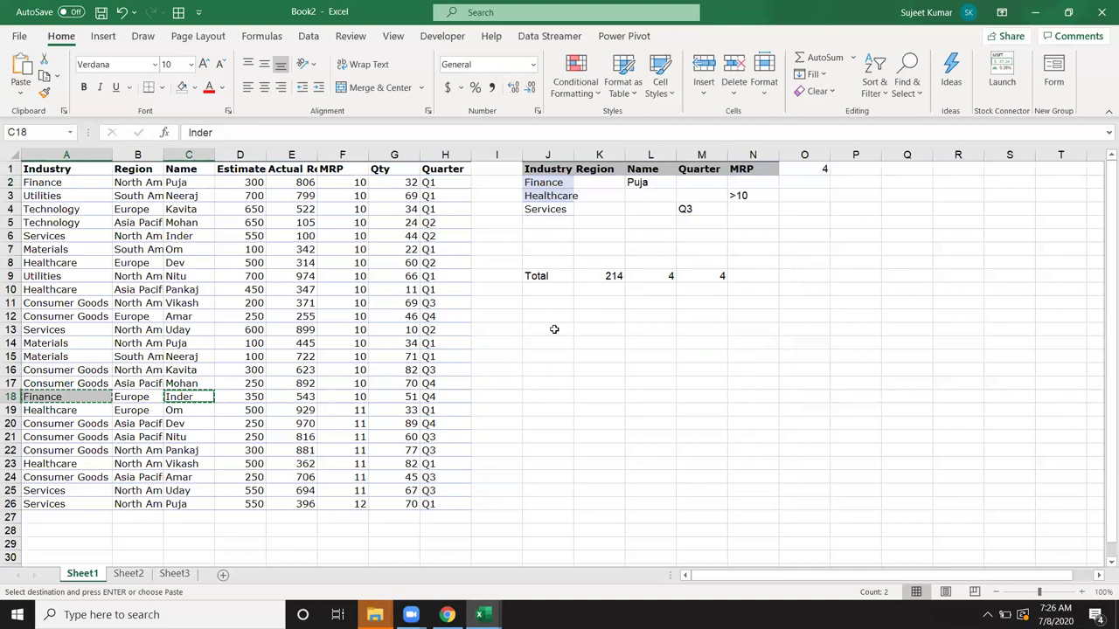
click(554, 330)
key(ctrl+v)
key(Escape)
click(578, 355)
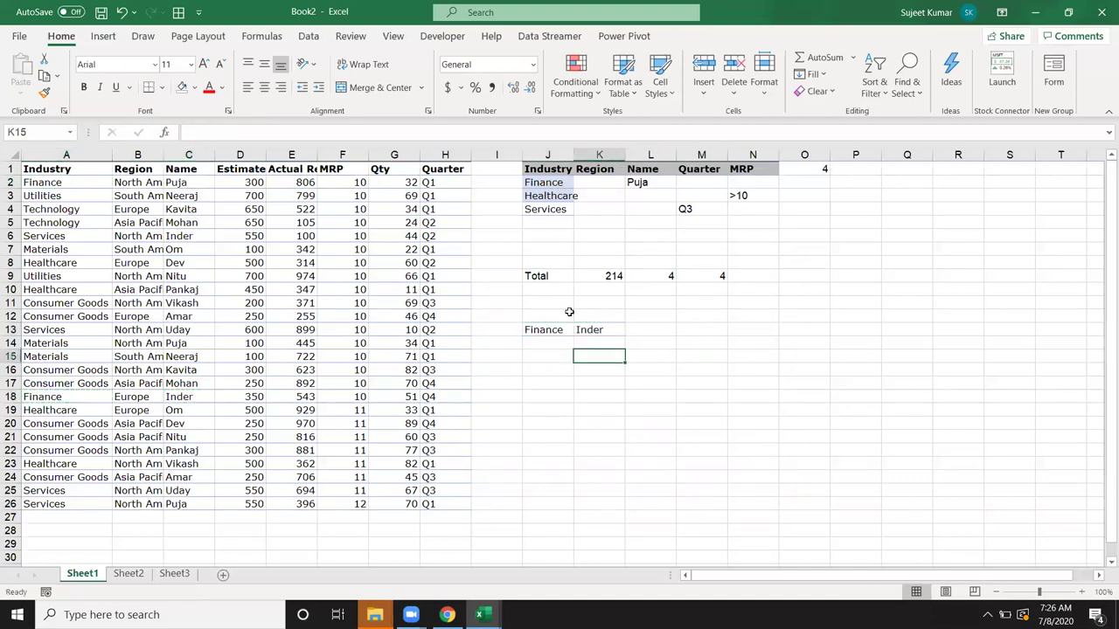
Copy the Industry and Name headers from J1 and L1 into J12:K12.
click(551, 172)
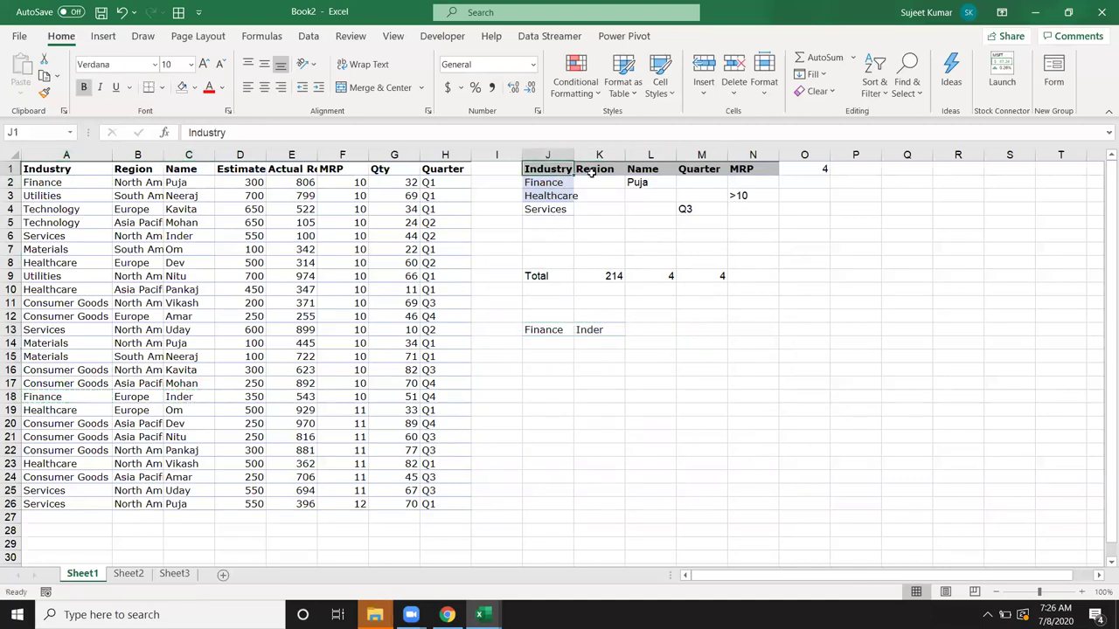
ctrl+click(637, 172)
key(ctrl+c)
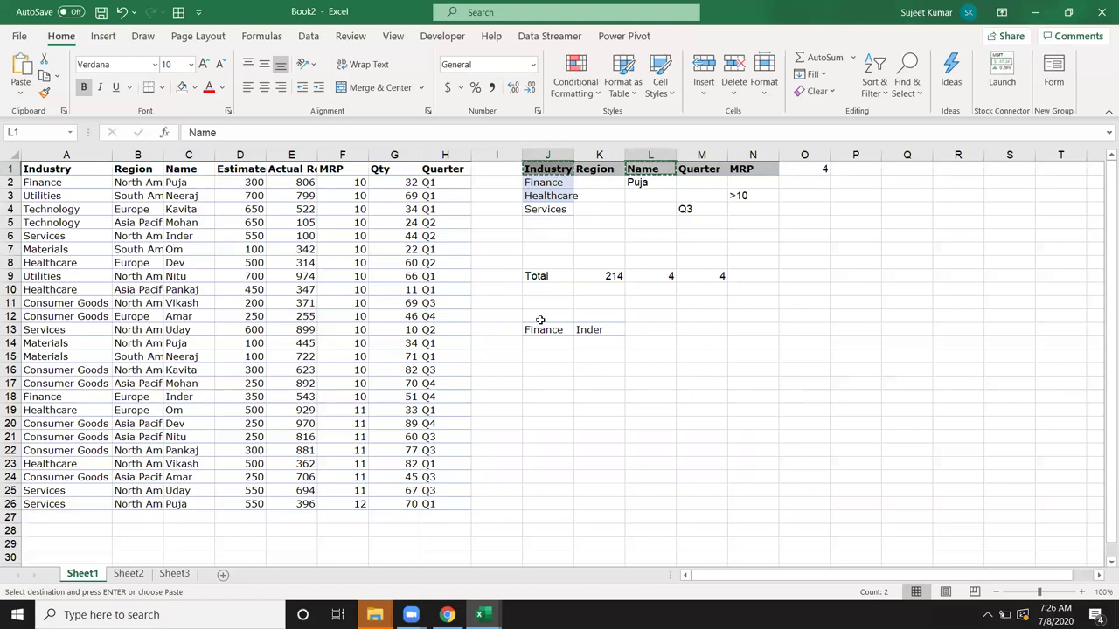
click(540, 320)
key(ctrl+v)
key(Escape)
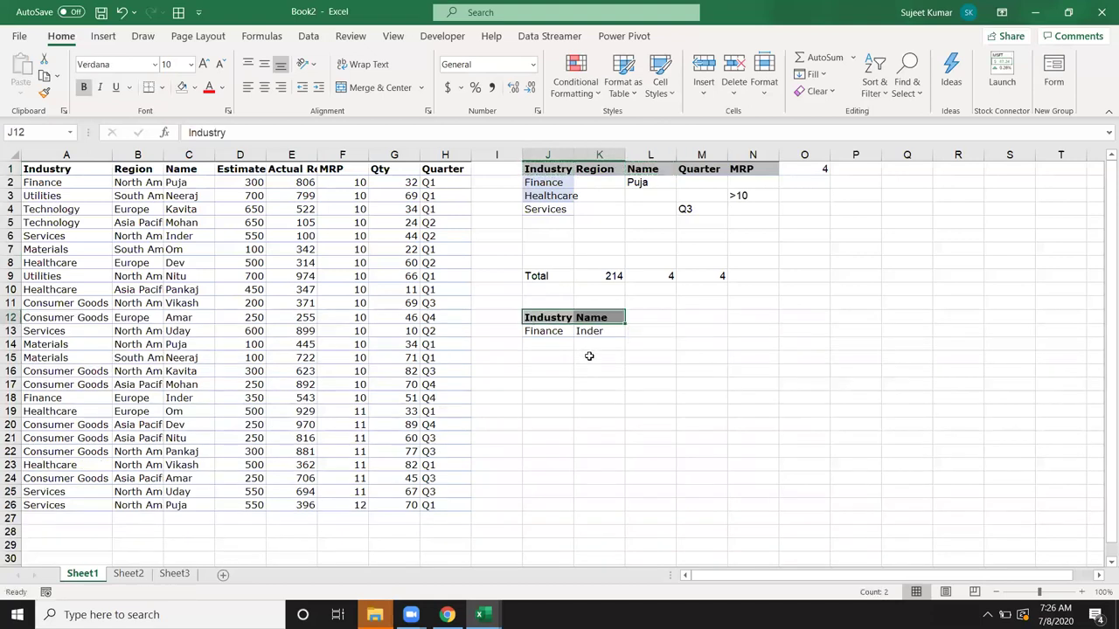
click(592, 356)
Copy the Qty header from G1 into L12.
click(374, 169)
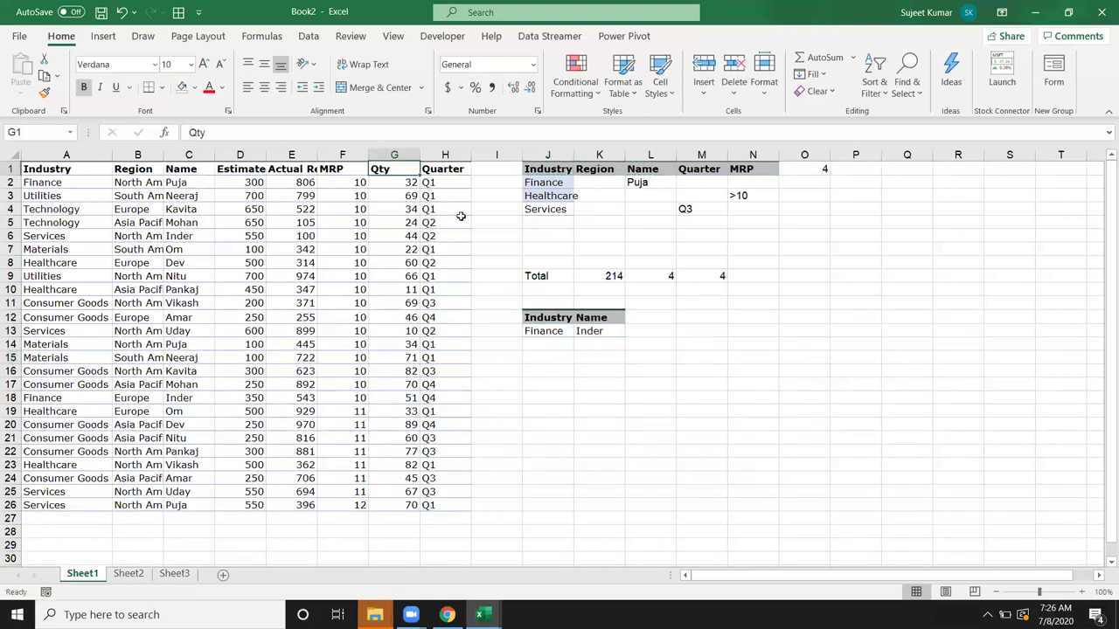
key(ctrl+c)
click(639, 318)
key(ctrl+v)
click(645, 327)
Enter =DGET(A1:H26,G1,J12:K13) in L13, returning a Qty of 51.
text(=)
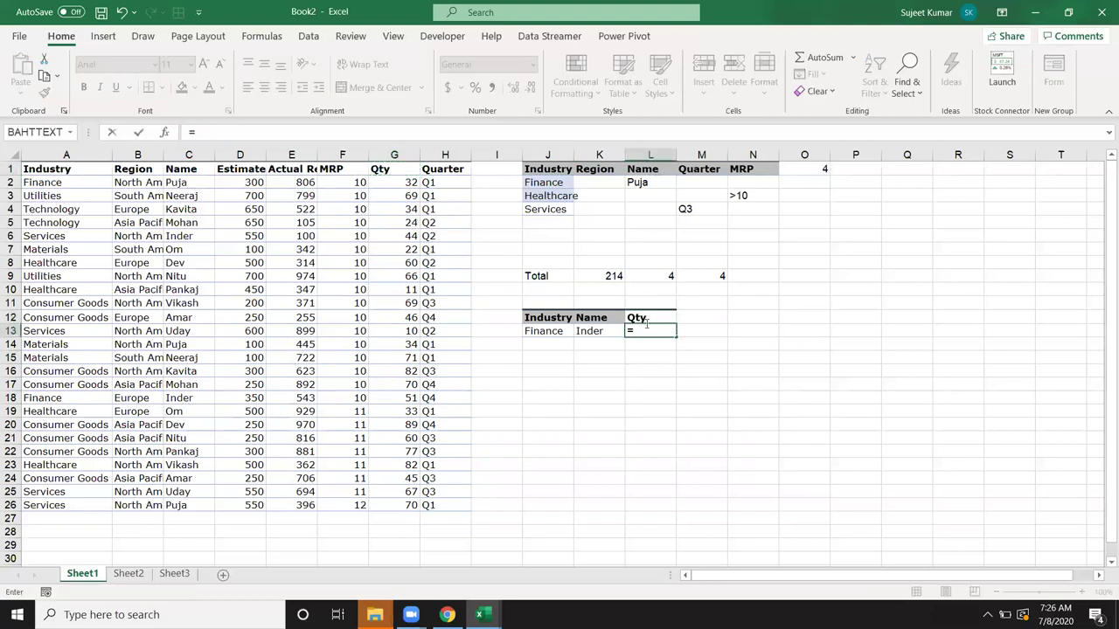
text(DGET()
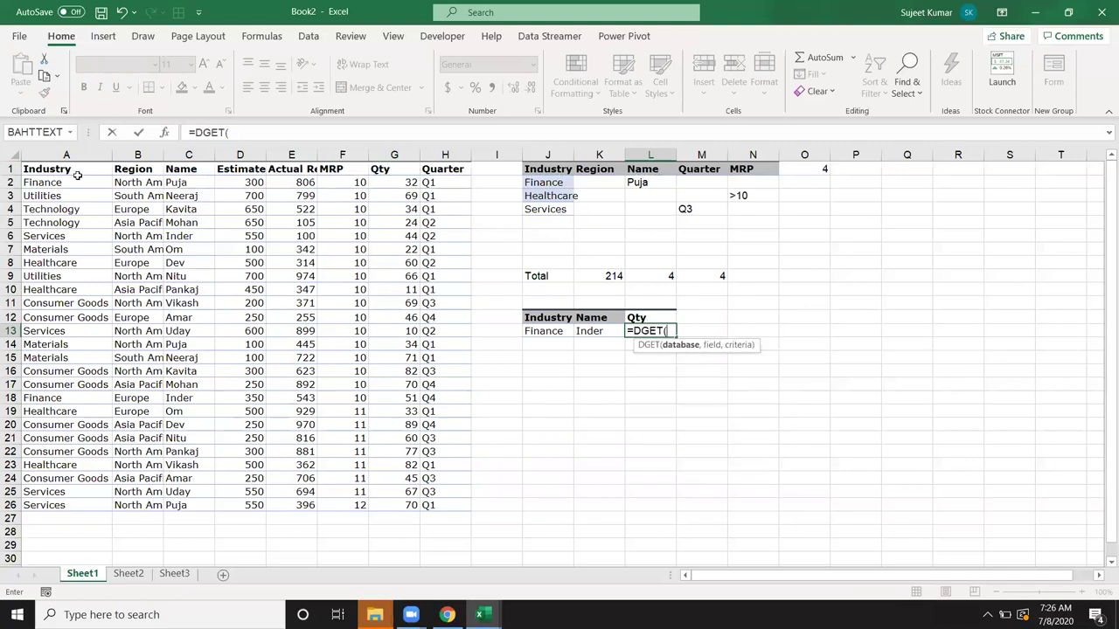
drag(77, 176, 426, 504)
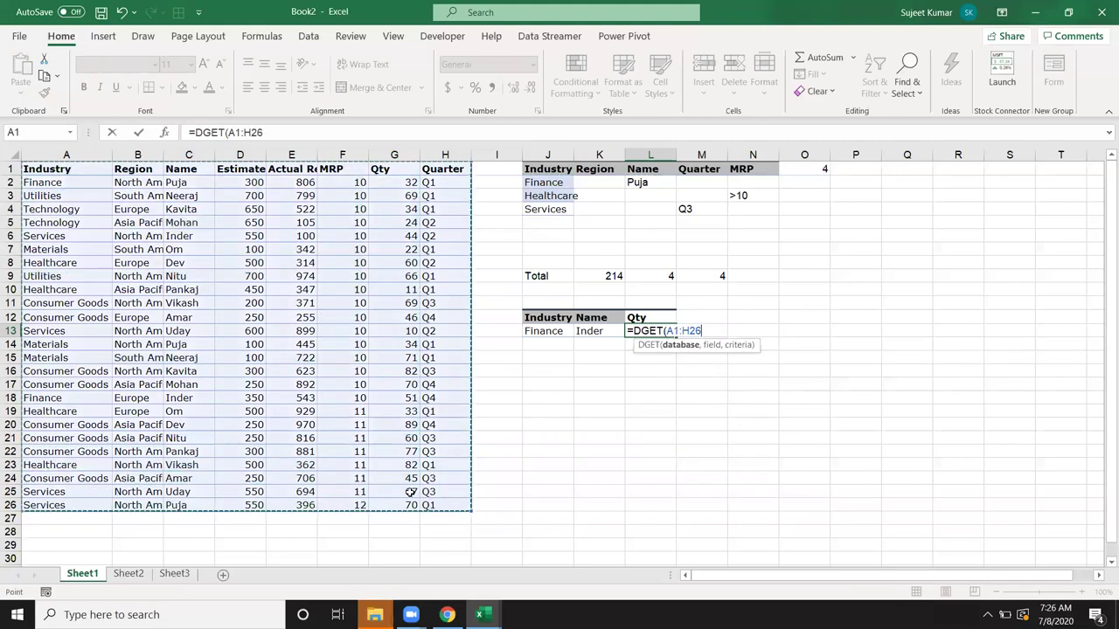
text(,)
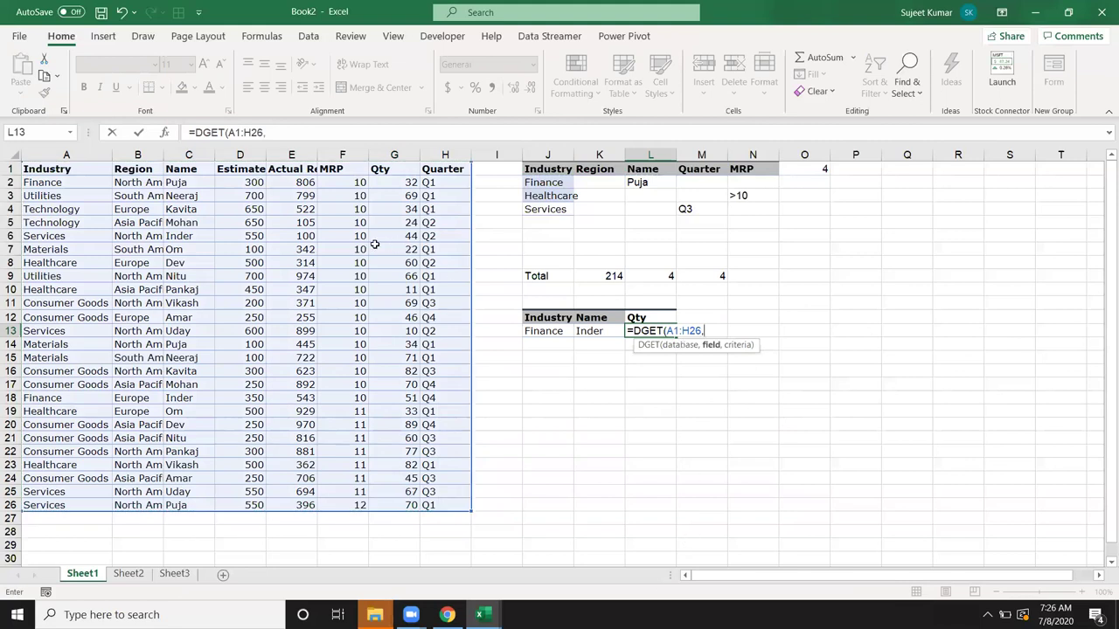
click(384, 173)
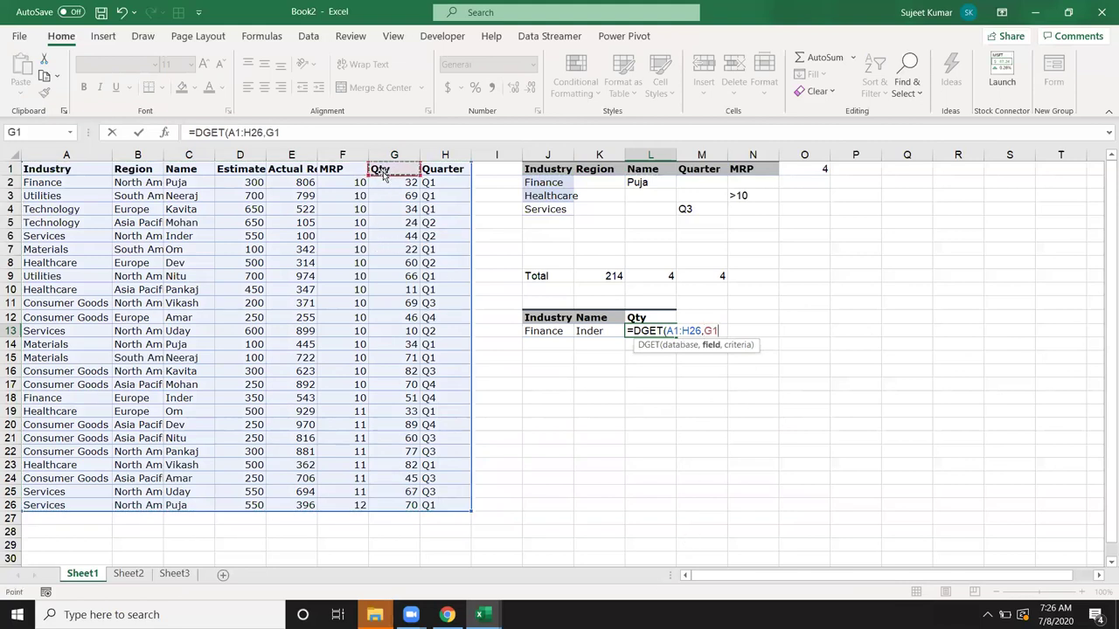
text(,)
click(531, 316)
drag(531, 316, 587, 332)
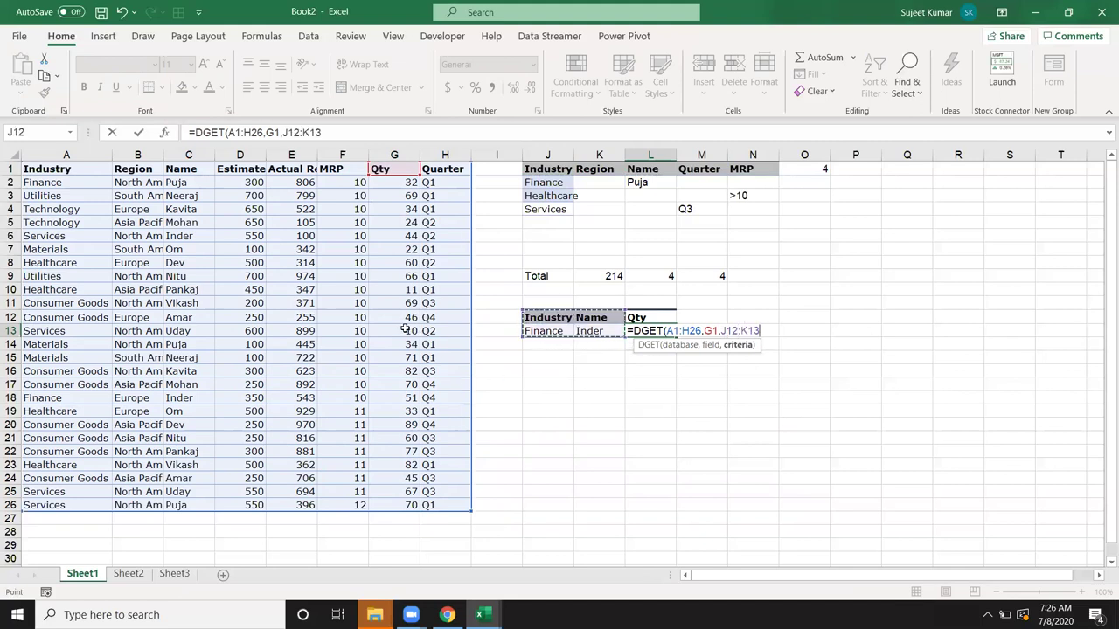
key(Return)
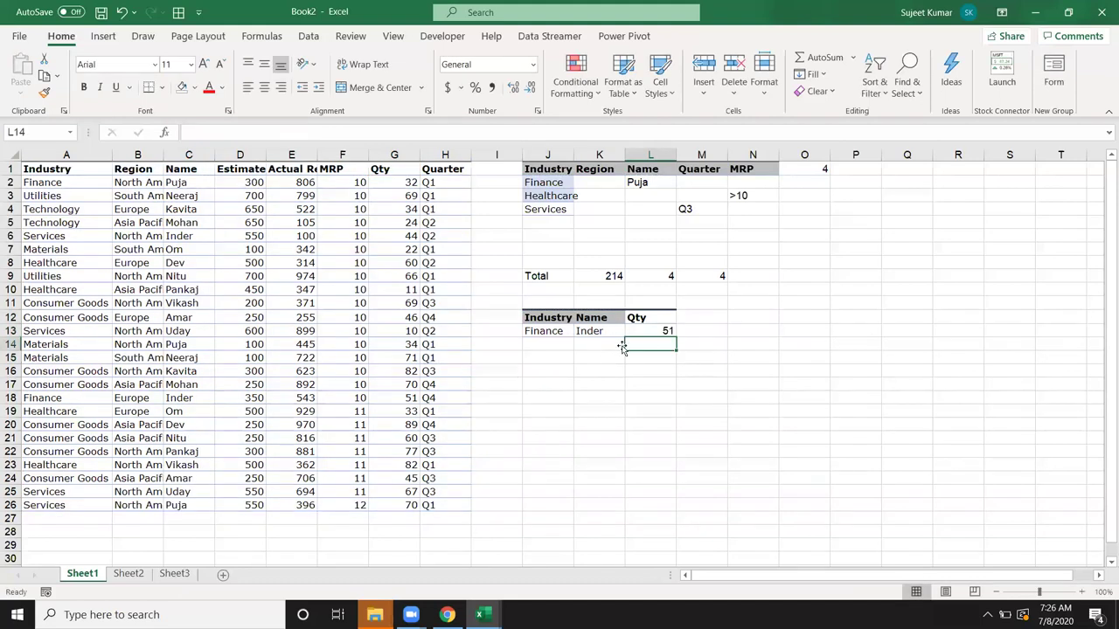
click(657, 329)
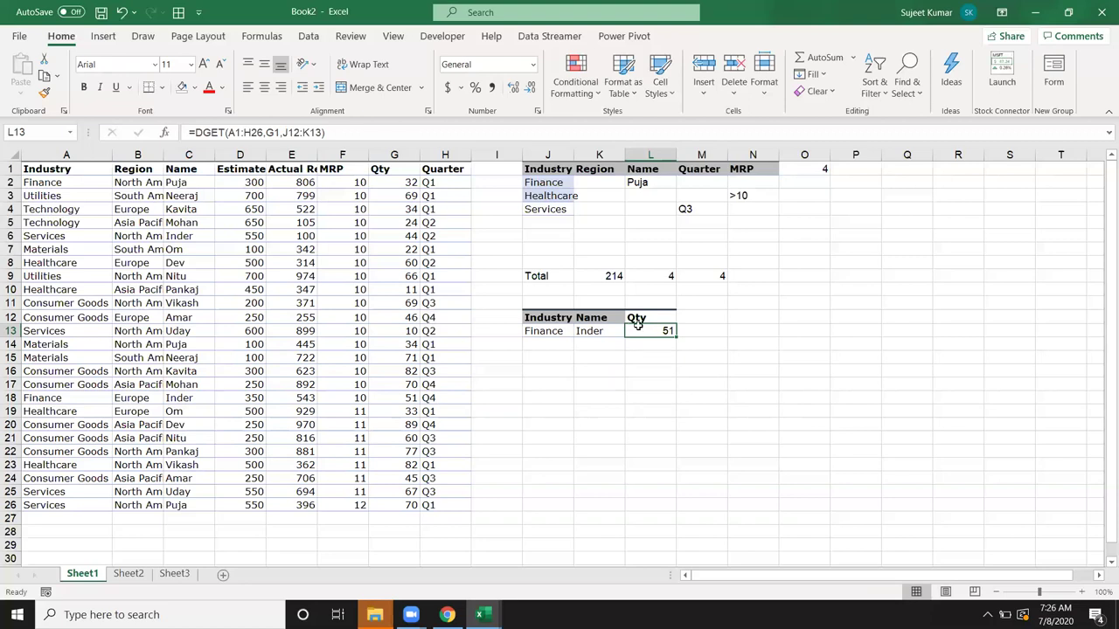
double_click(651, 331)
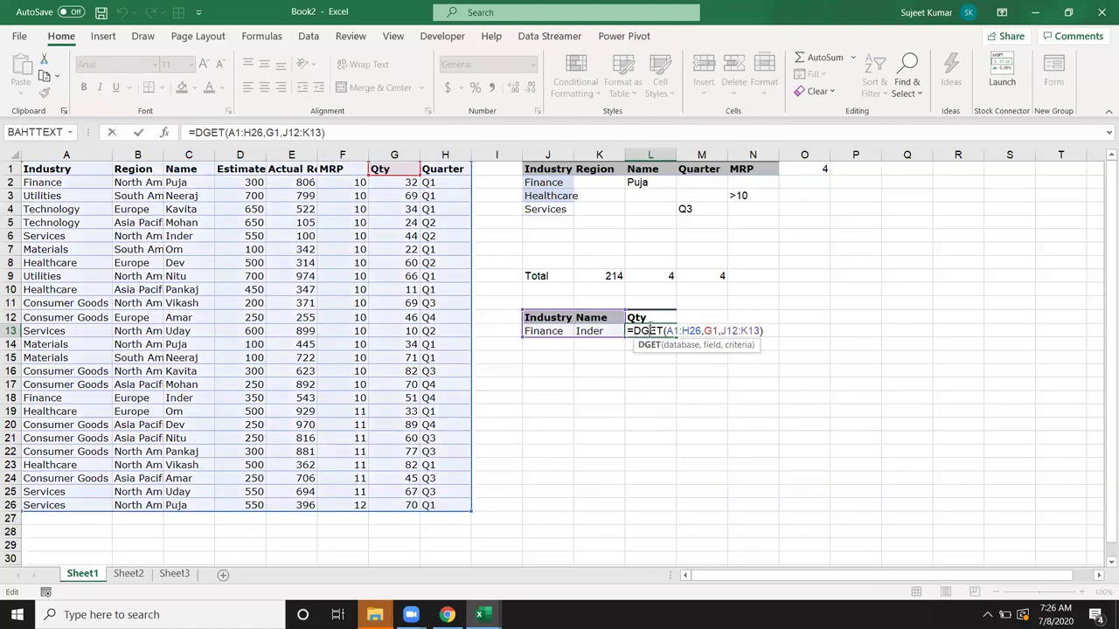
key(Return)
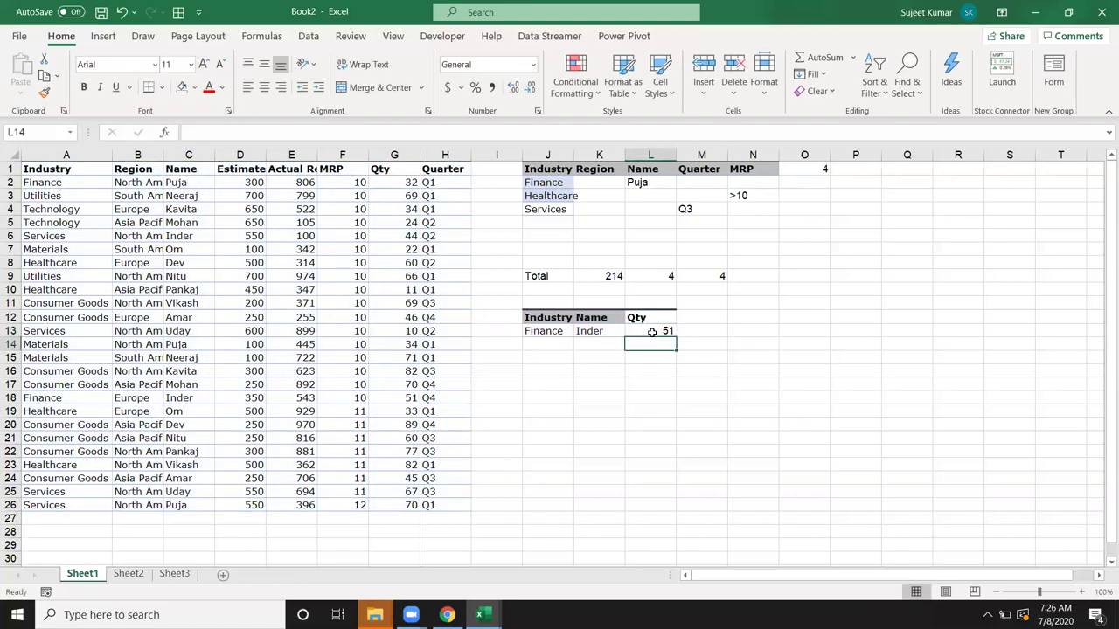
click(653, 331)
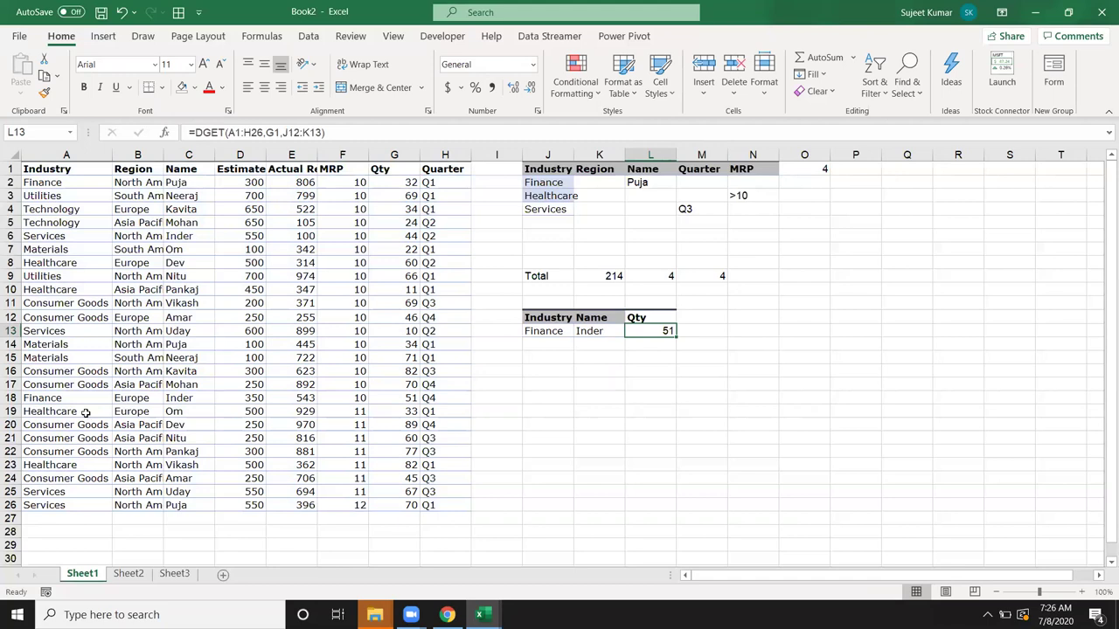
drag(56, 409, 170, 412)
key(ctrl+d)
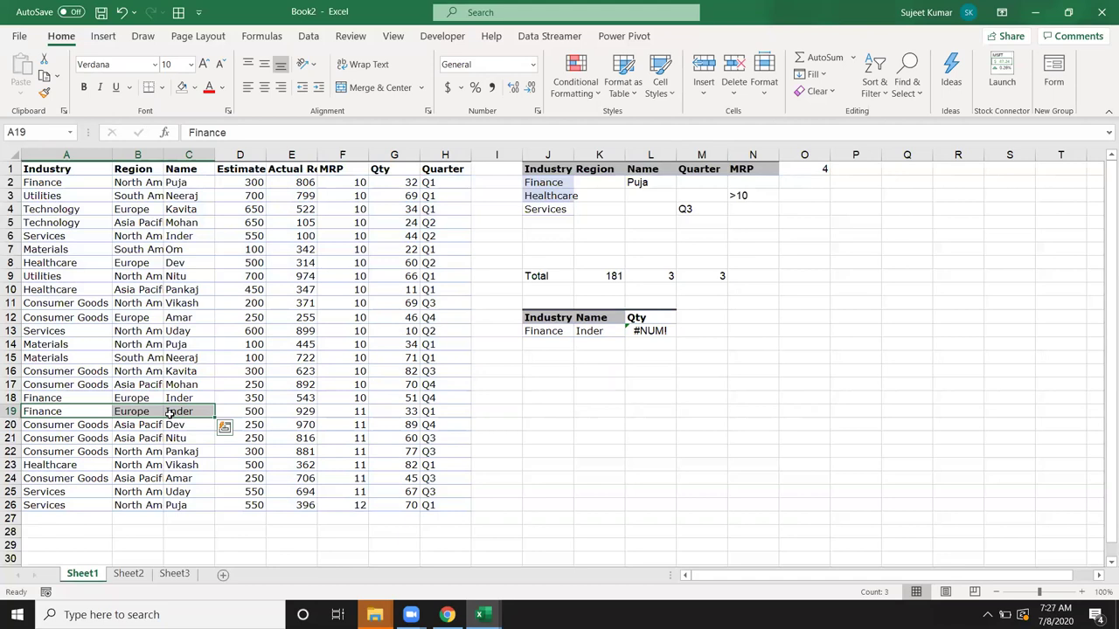
key(ctrl+z)
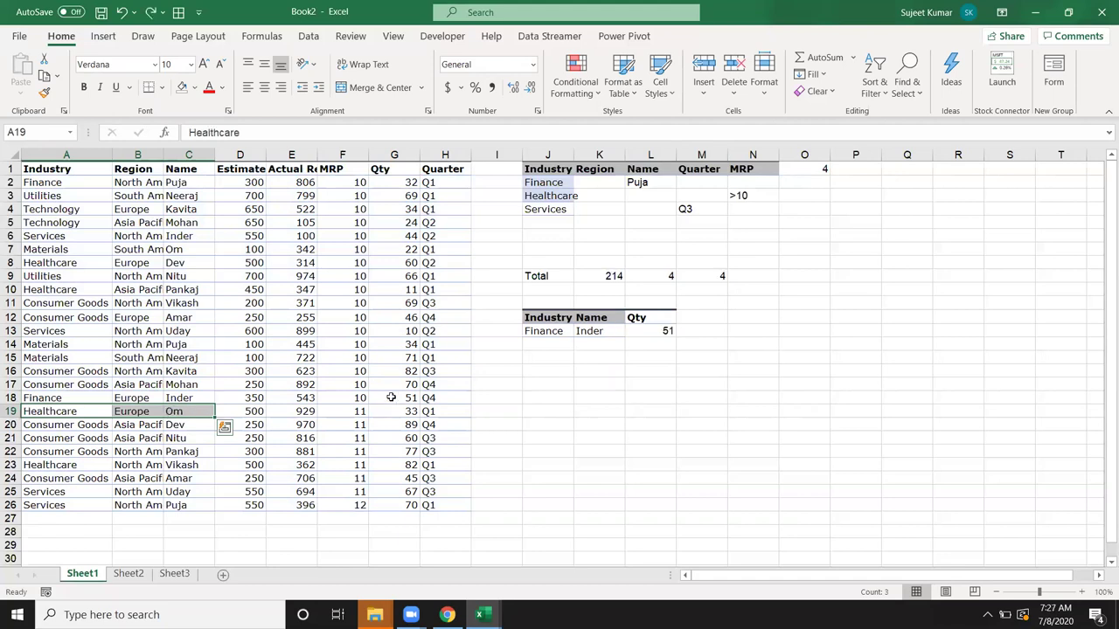
double_click(647, 332)
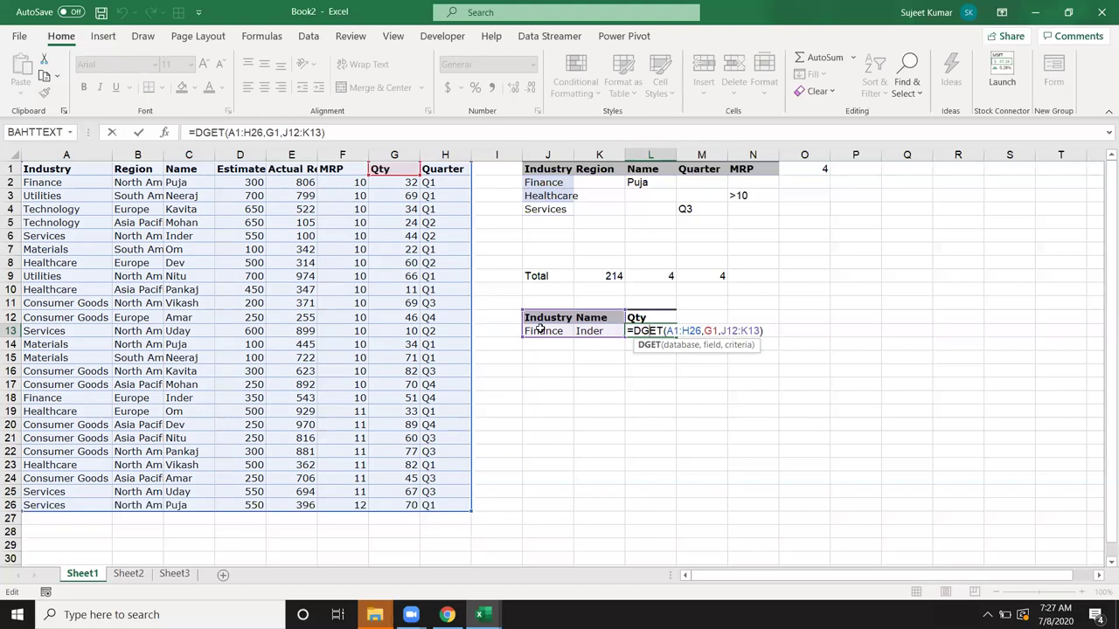
key(Return)
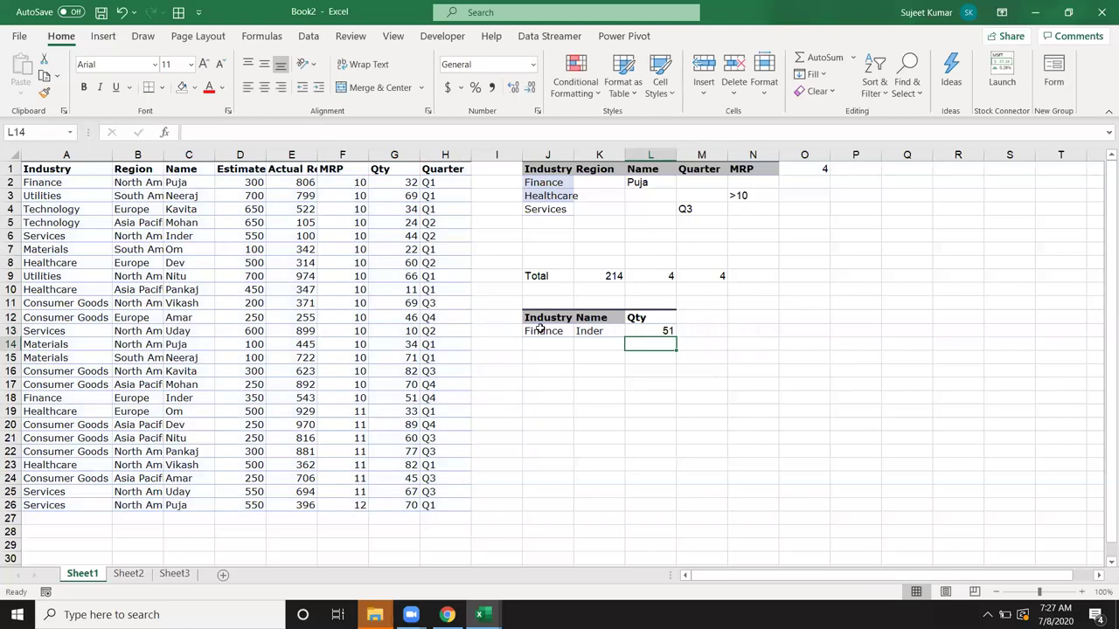
click(653, 336)
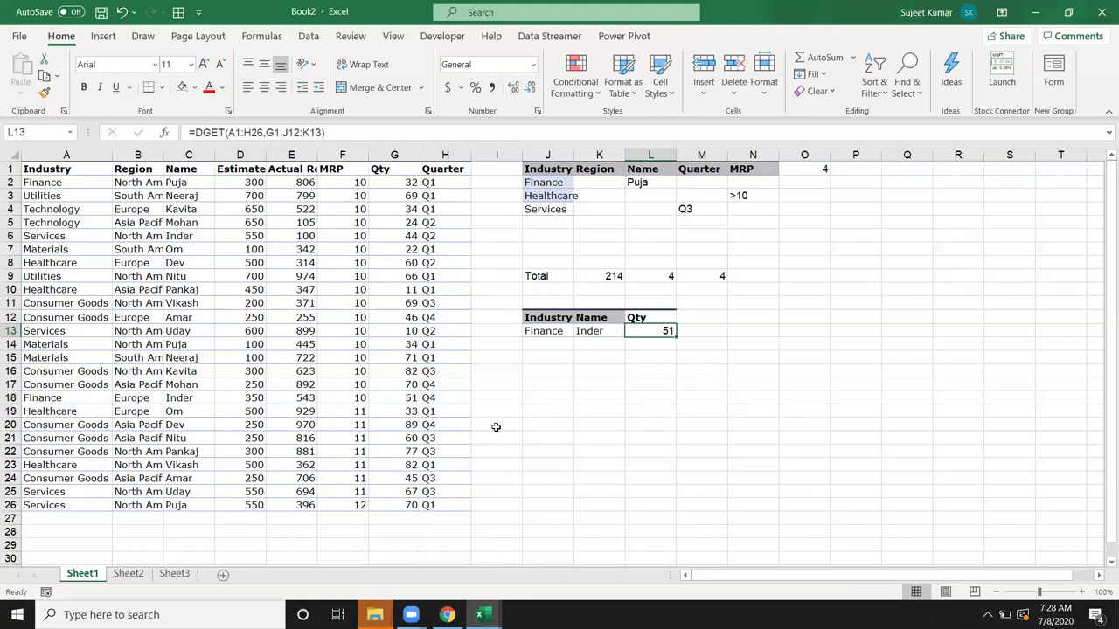
click(549, 395)
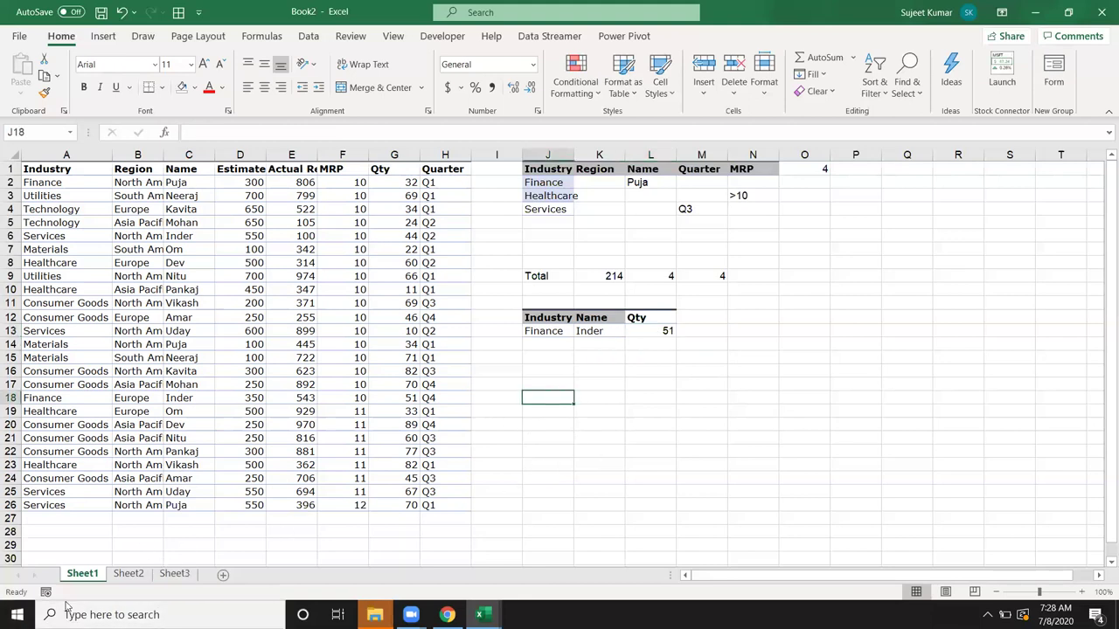
On Sheet2, enter =ISBLANK(C5) in D5 using the function suggestions.
click(124, 573)
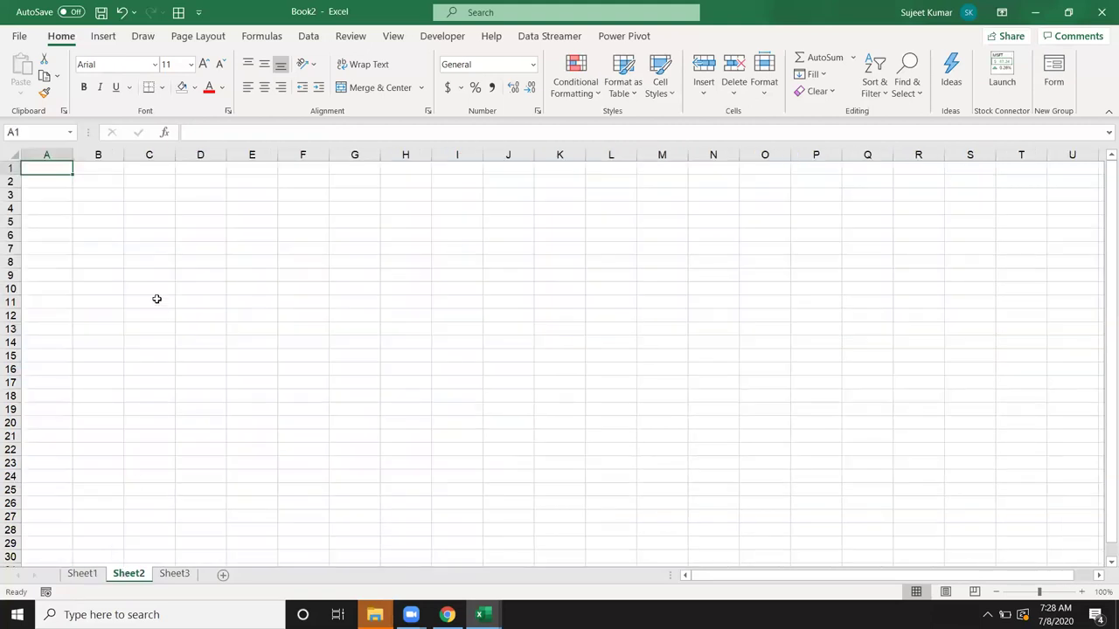
click(178, 220)
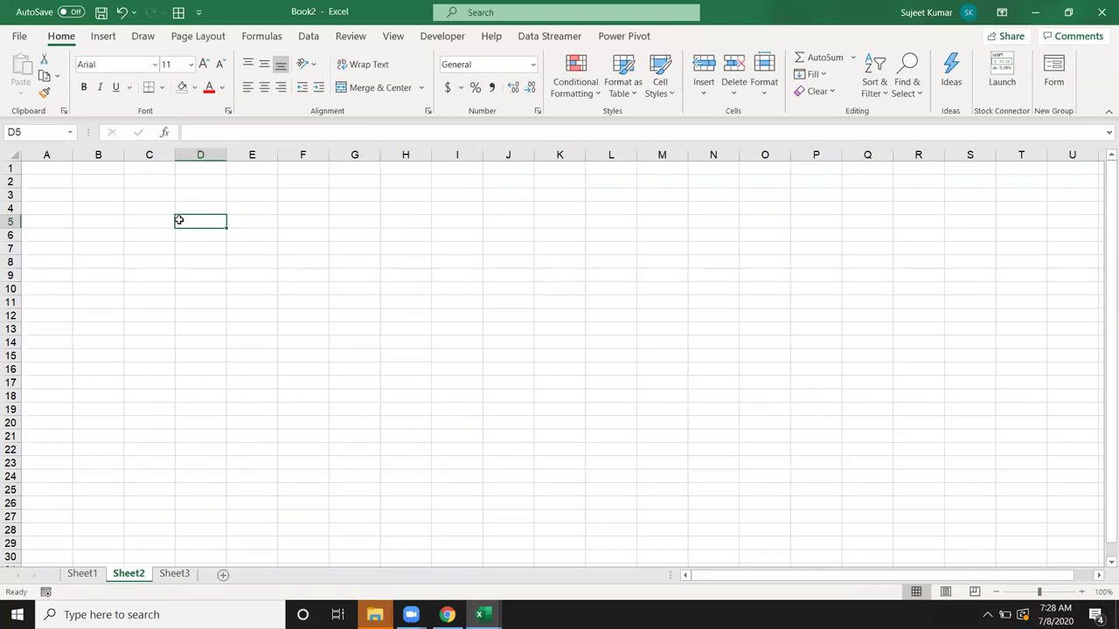
text(=is)
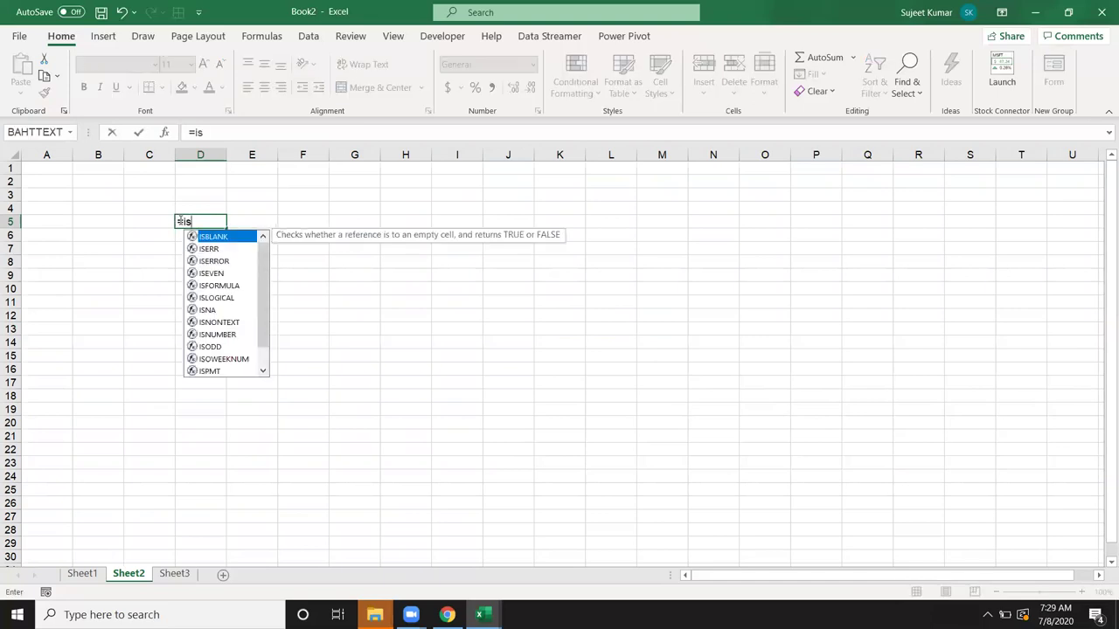
key(Tab)
key(Left)
key(Return)
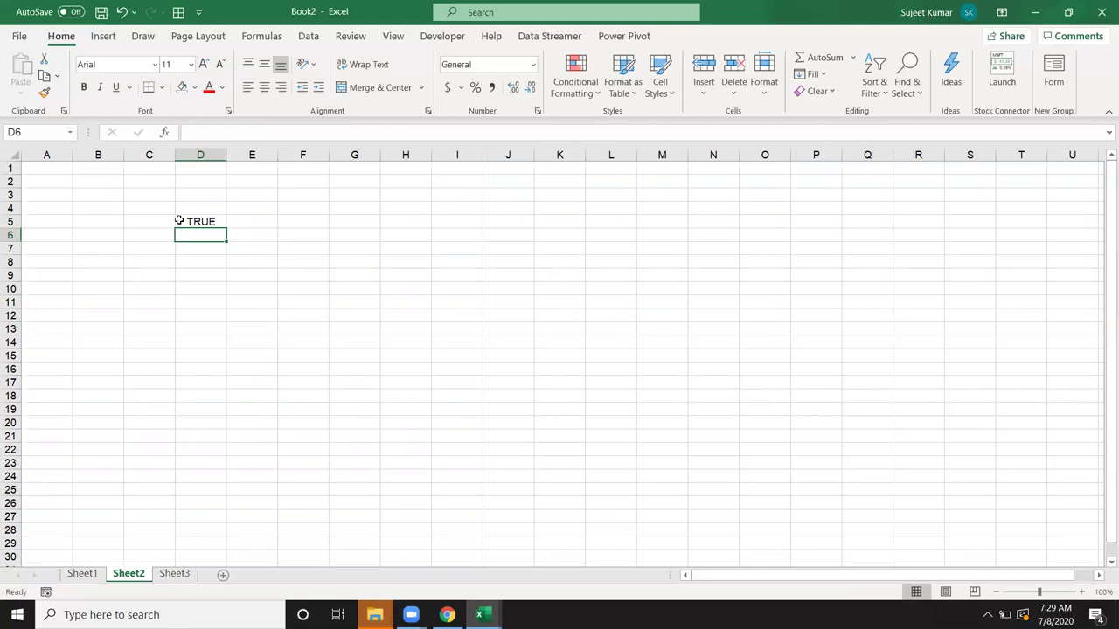
Enter =ISERR(C6) in D6 and =ISERROR(C7) in D7, both returning FALSE.
text(=)
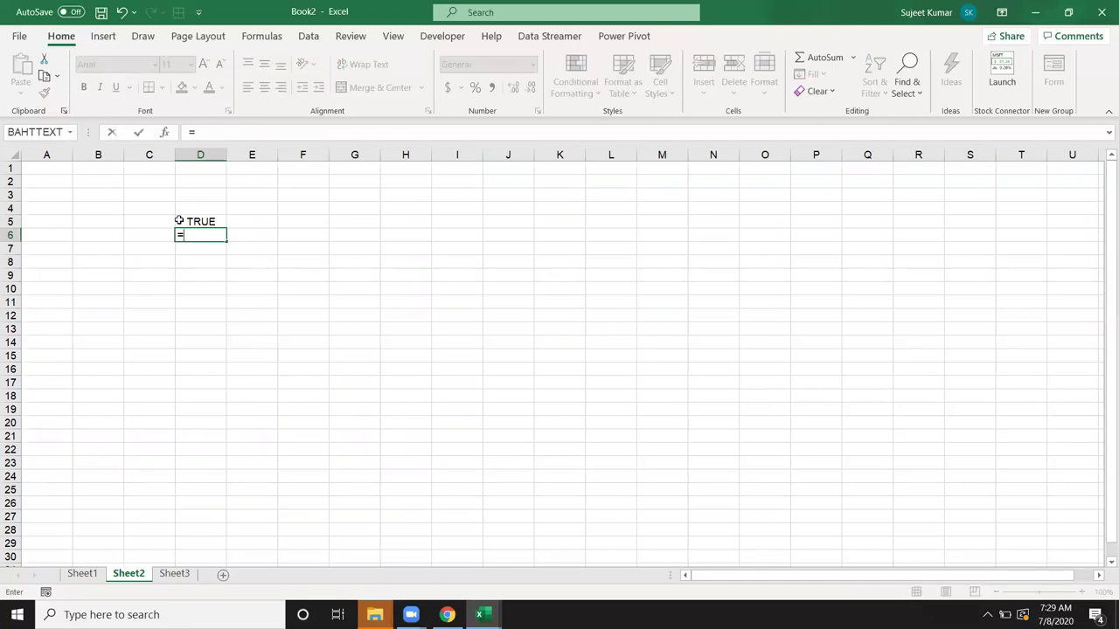
text(is)
key(Down)
key(Tab)
key(Left)
key(Return)
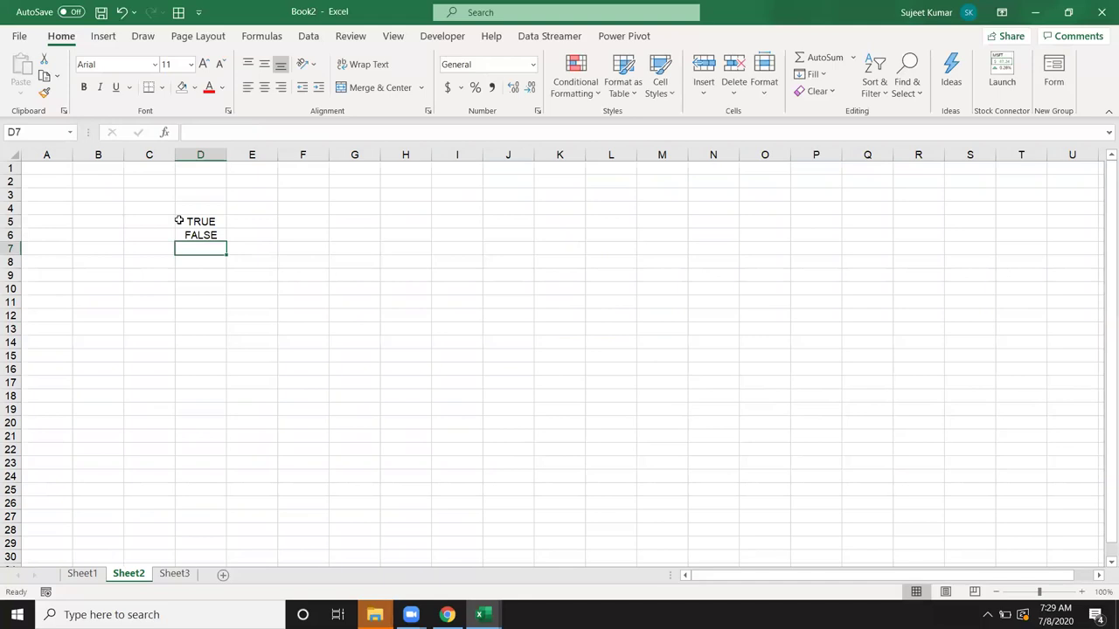
text(=is)
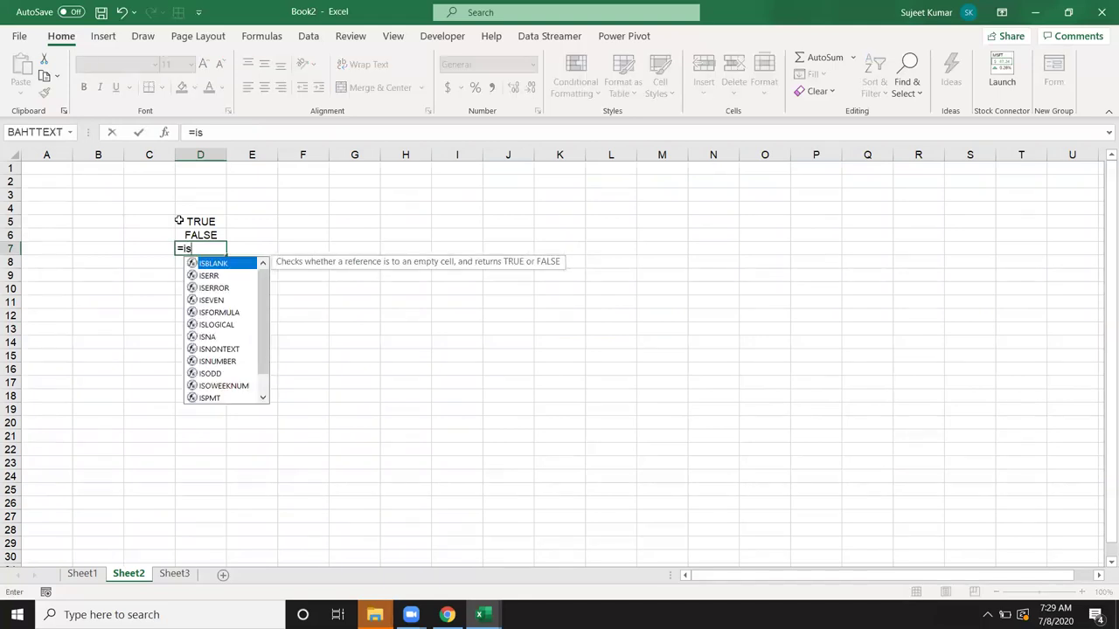
key(Down)
key(Down)
key(Tab)
key(Left)
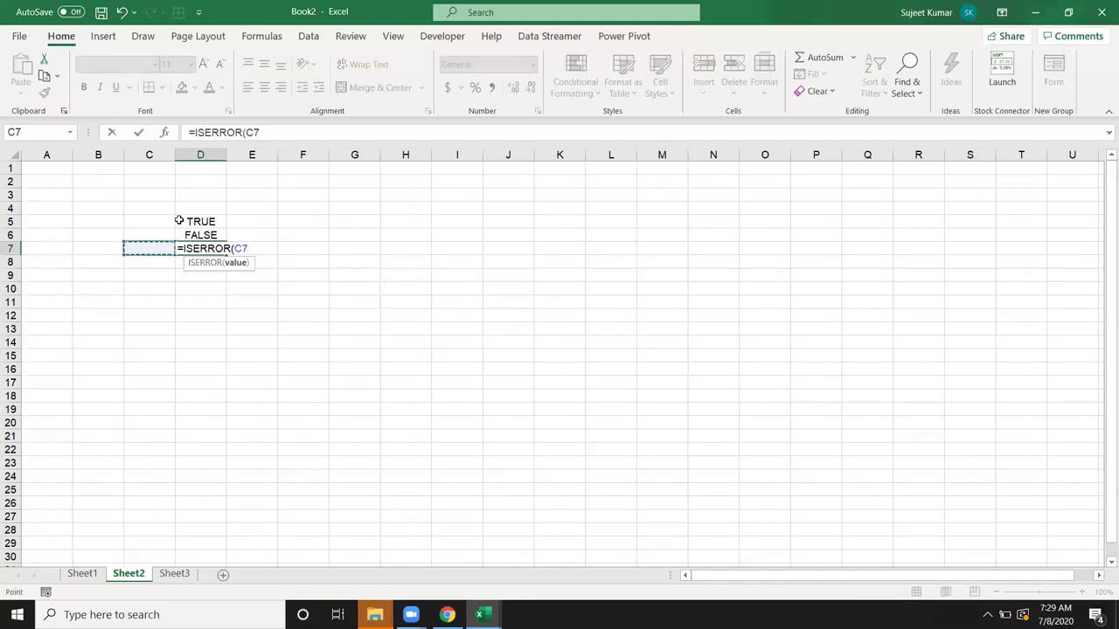
key(Return)
key(Up)
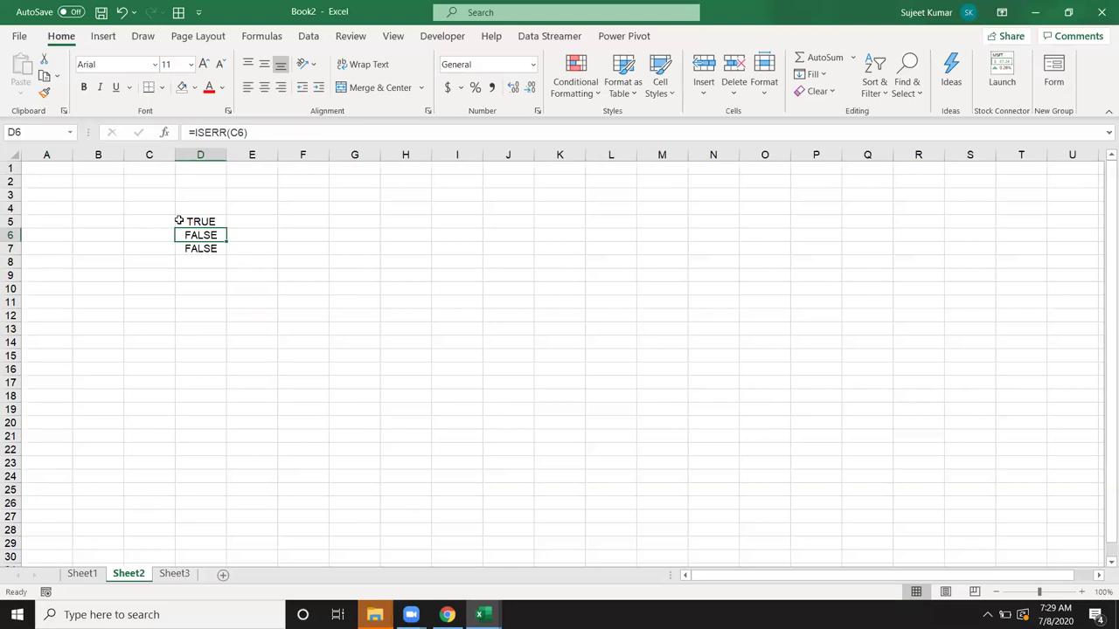
key(Left)
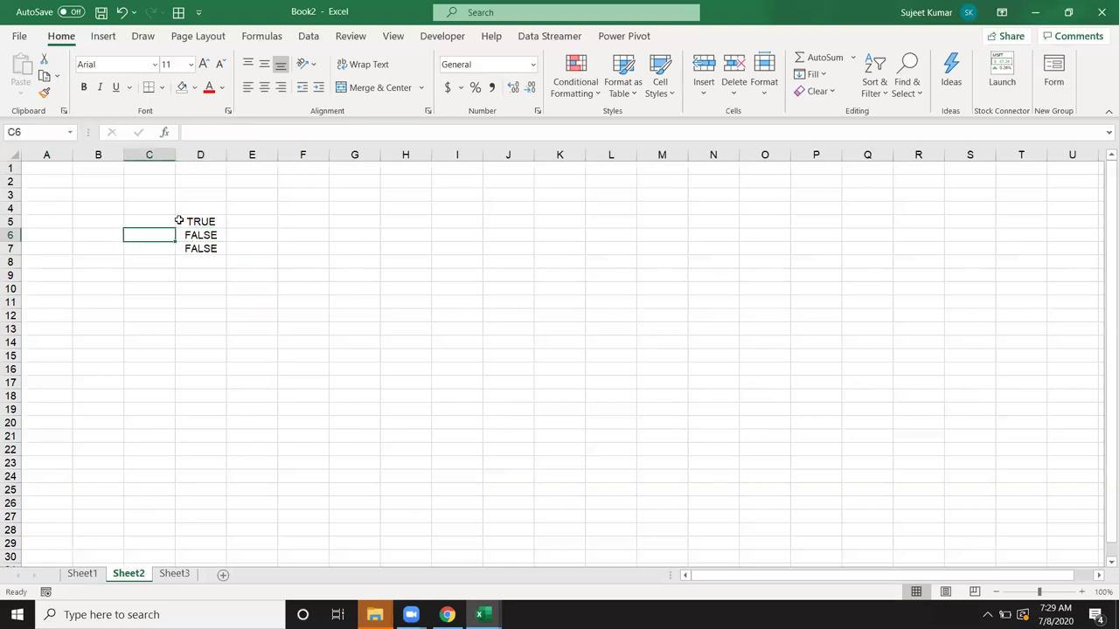
Enter a divide-by-zero formula =B6/0 in C6.
text(=)
key(Left)
text(/)
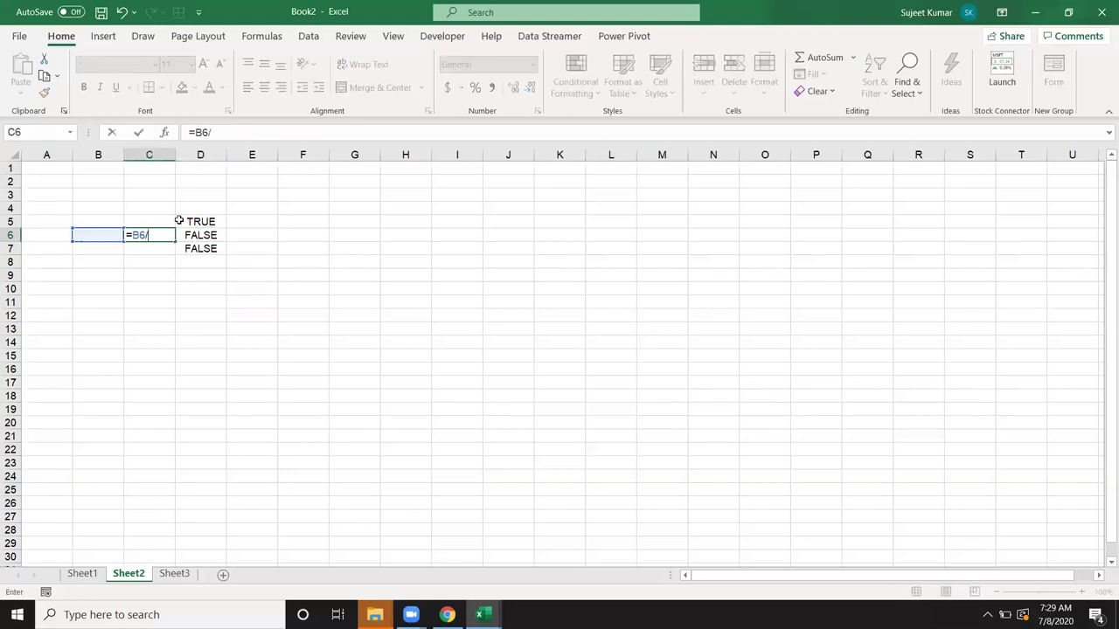
text(0)
key(Return)
key(Up)
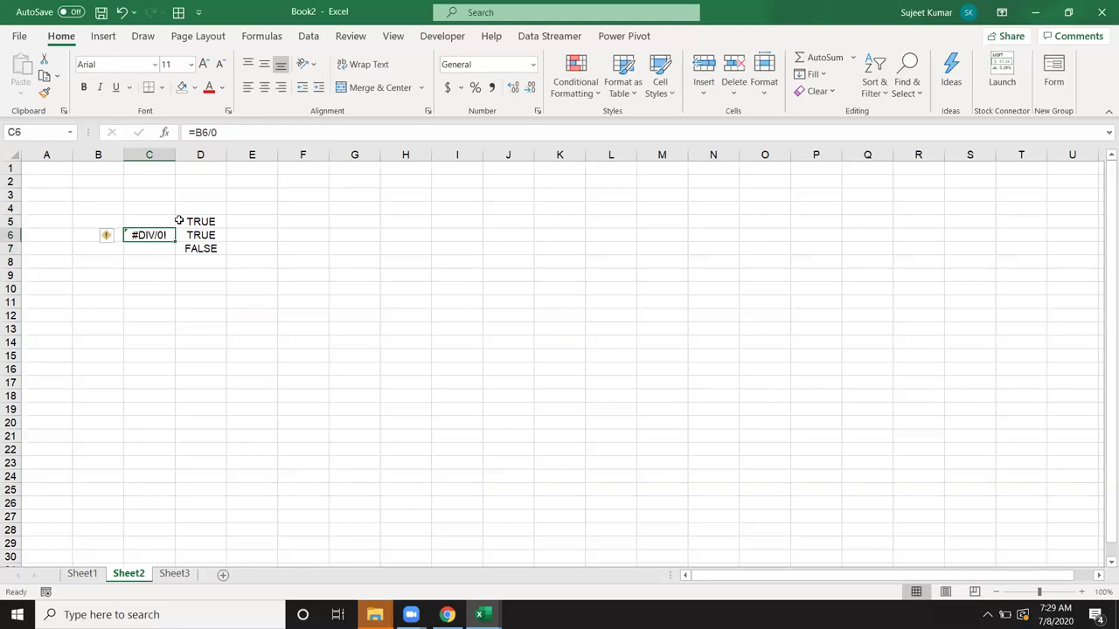
Replace C6 with =NA(), fill it down to C7, and check D7's ISERROR formula.
text(=na)
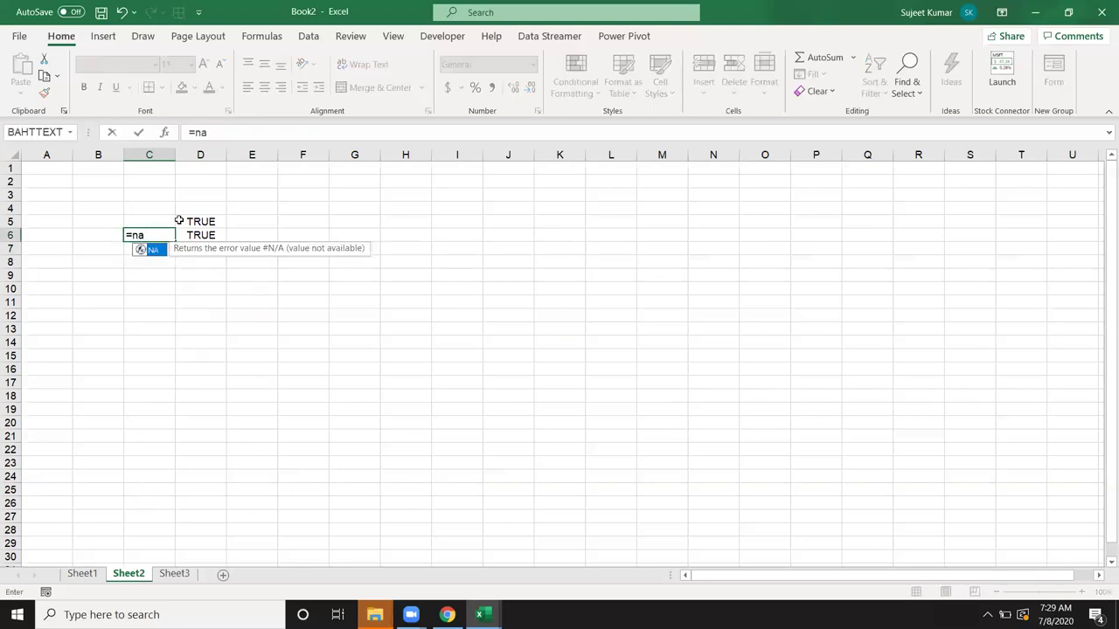
key(Tab)
text())
key(Return)
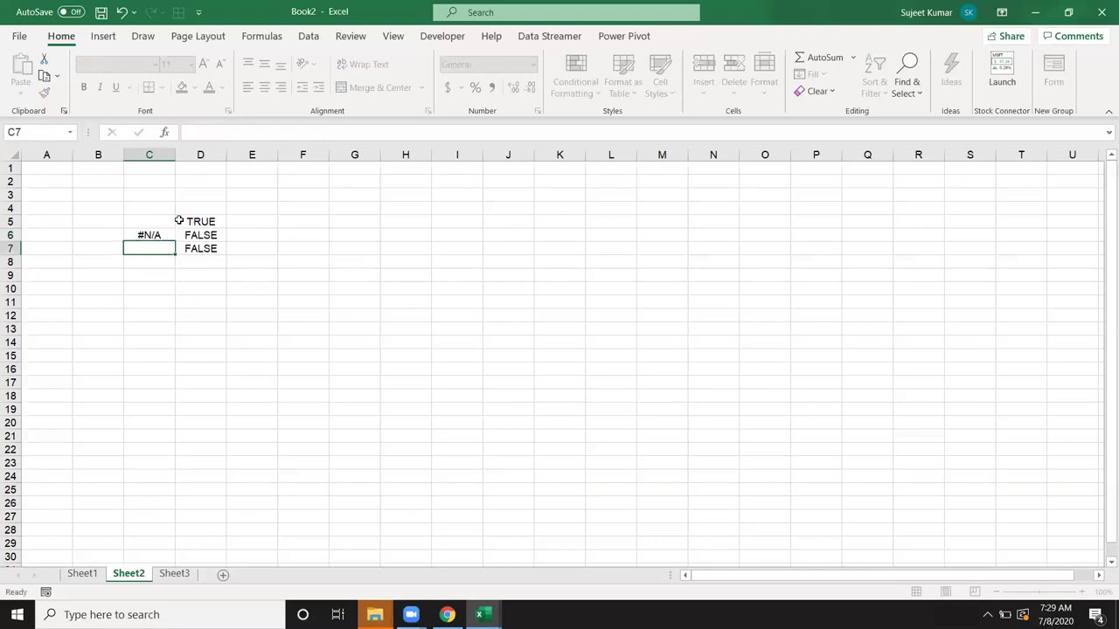
key(Up)
key(shift+Down)
key(ctrl+d)
key(Right)
key(F2)
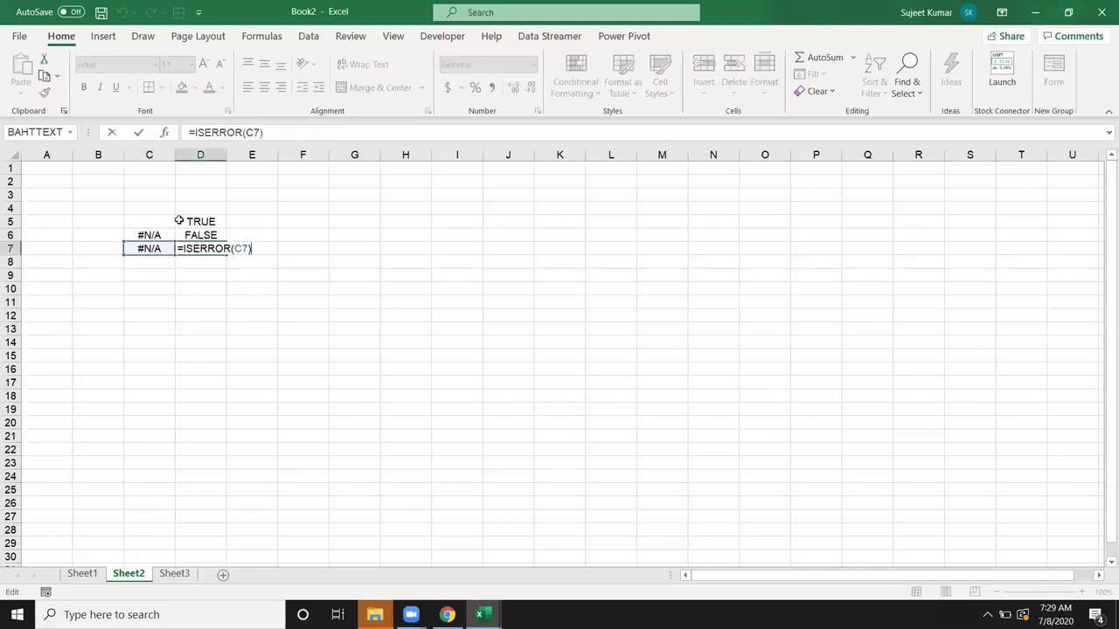
key(Escape)
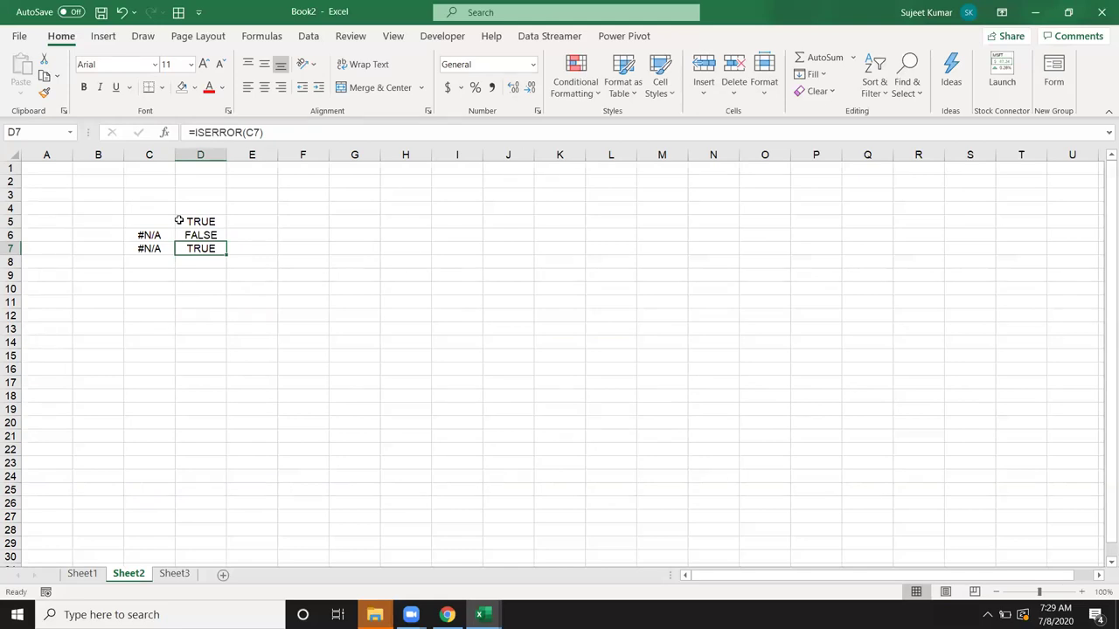
In C8, start an IF formula whose condition is ISERROR(C7).
key(Down)
key(Left)
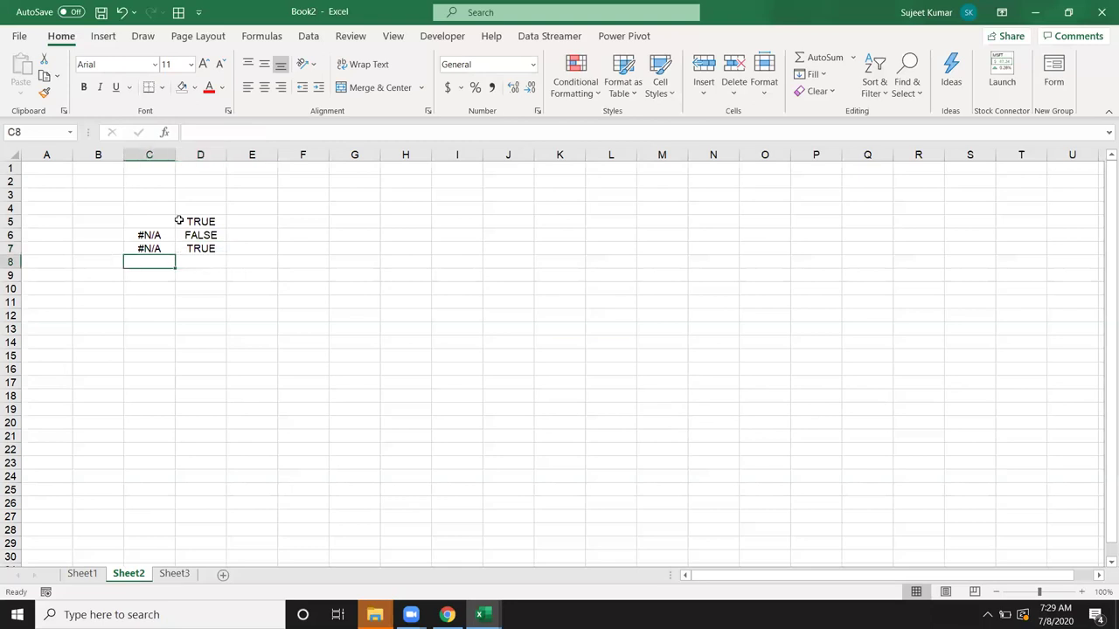
text(=if)
key(Tab)
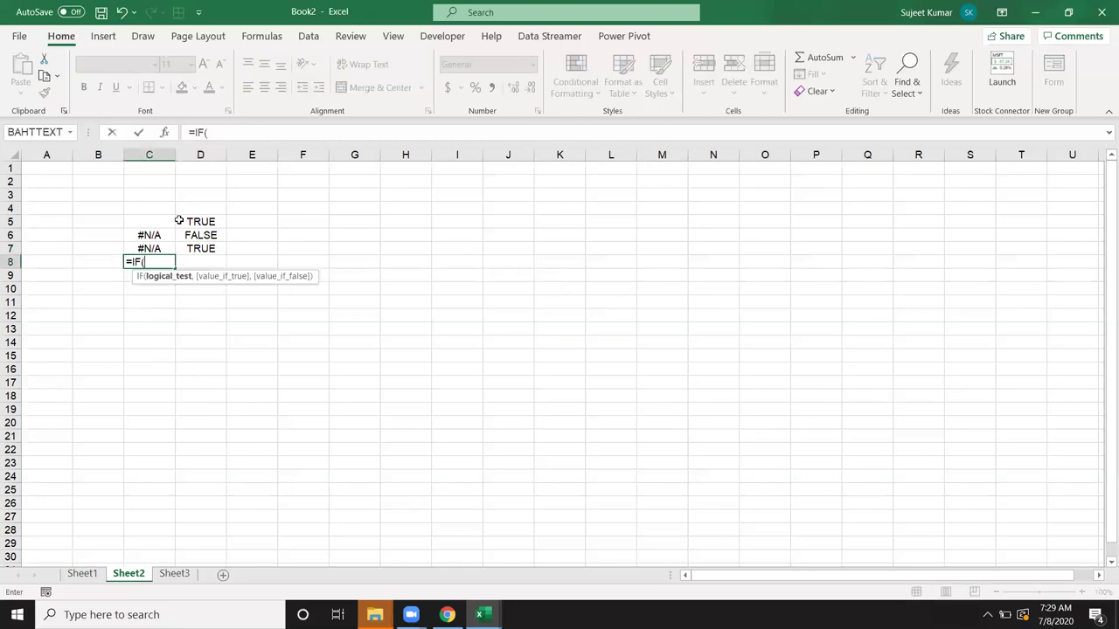
key(Up)
key(BackSpace)
key(BackSpace)
text(is)
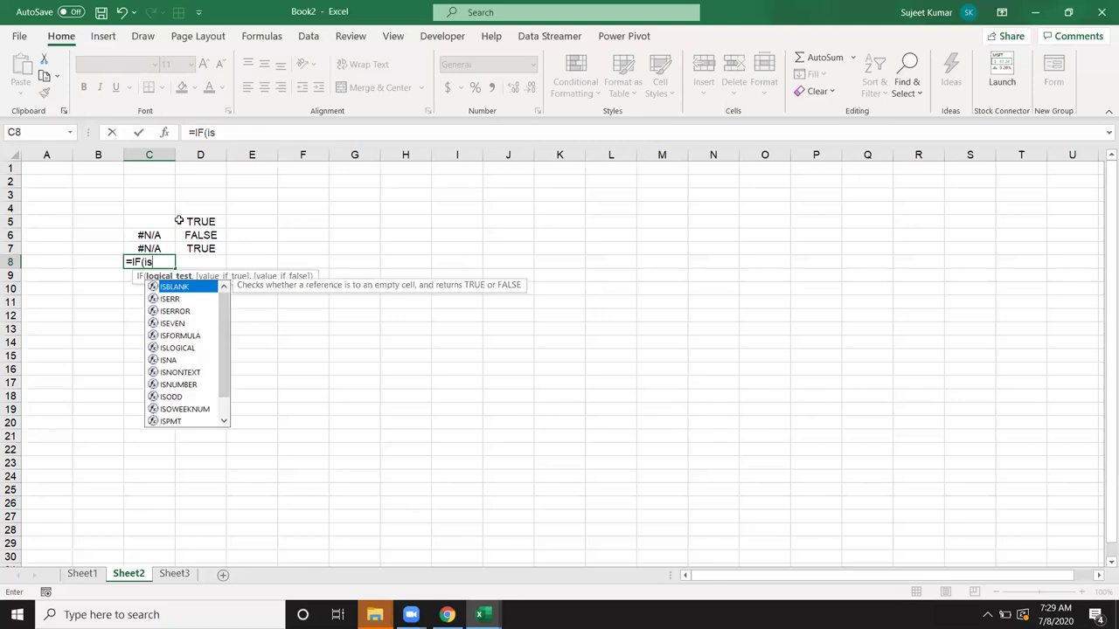
key(Down)
key(Down)
key(Tab)
key(Up)
Complete it as =IF(ISERROR(C7),"",C7) so C8 stays blank on error.
text(),"",)
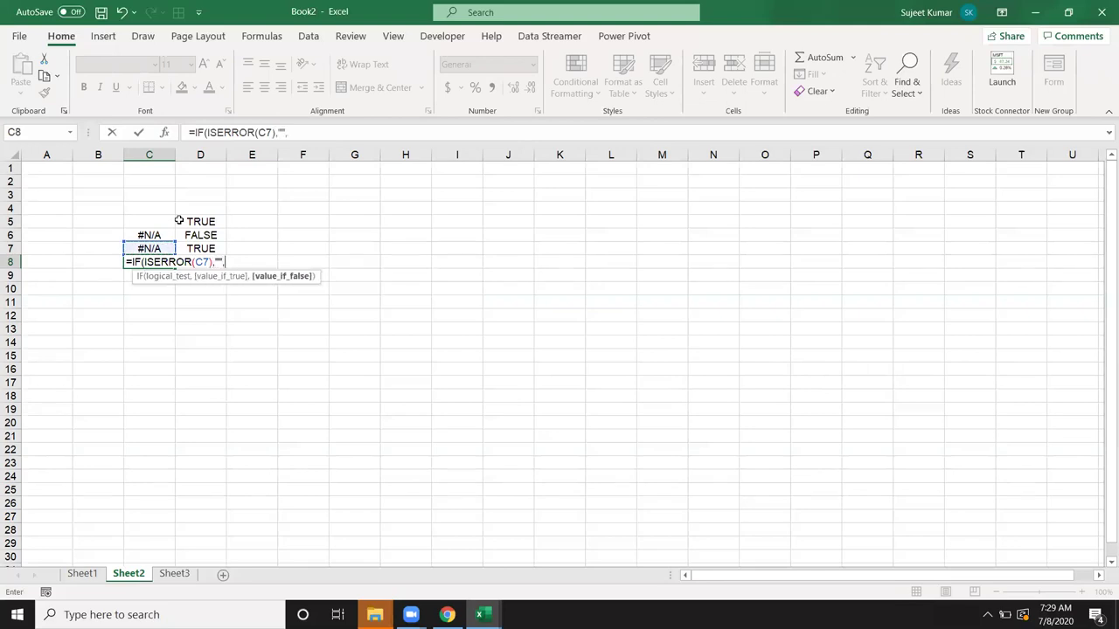
text("1245)
key(BackSpace)
key(BackSpace)
key(BackSpace)
key(BackSpace)
key(BackSpace)
click(148, 249)
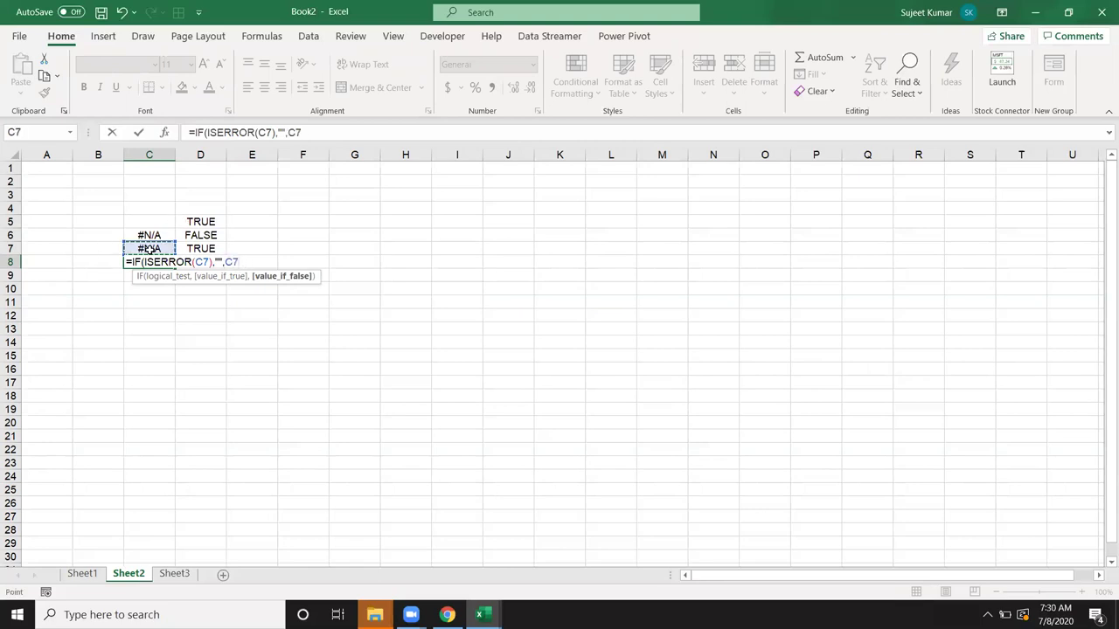
key(Return)
key(Return)
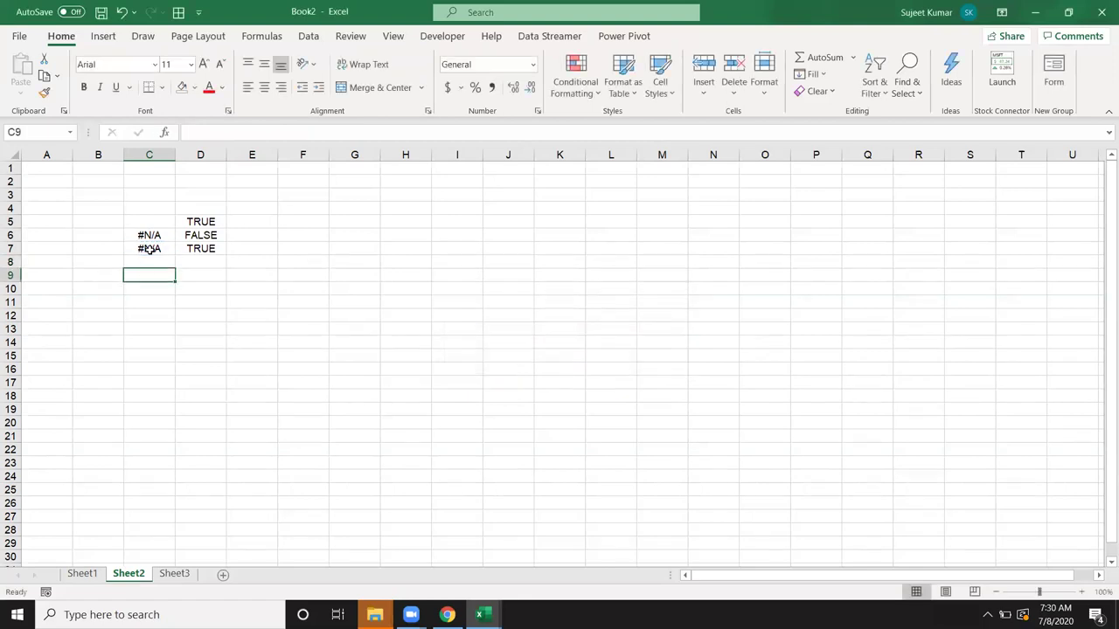
Test C7 with the value sdas, then undo it back to #N/A.
key(Up)
click(150, 249)
text(sdas)
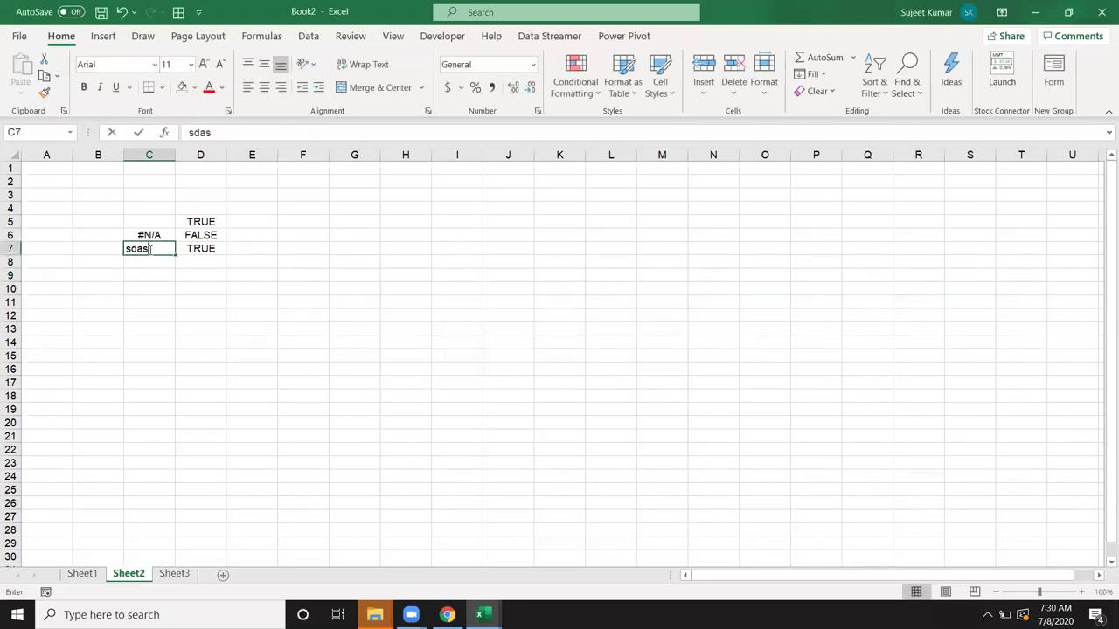
key(Return)
key(ctrl+z)
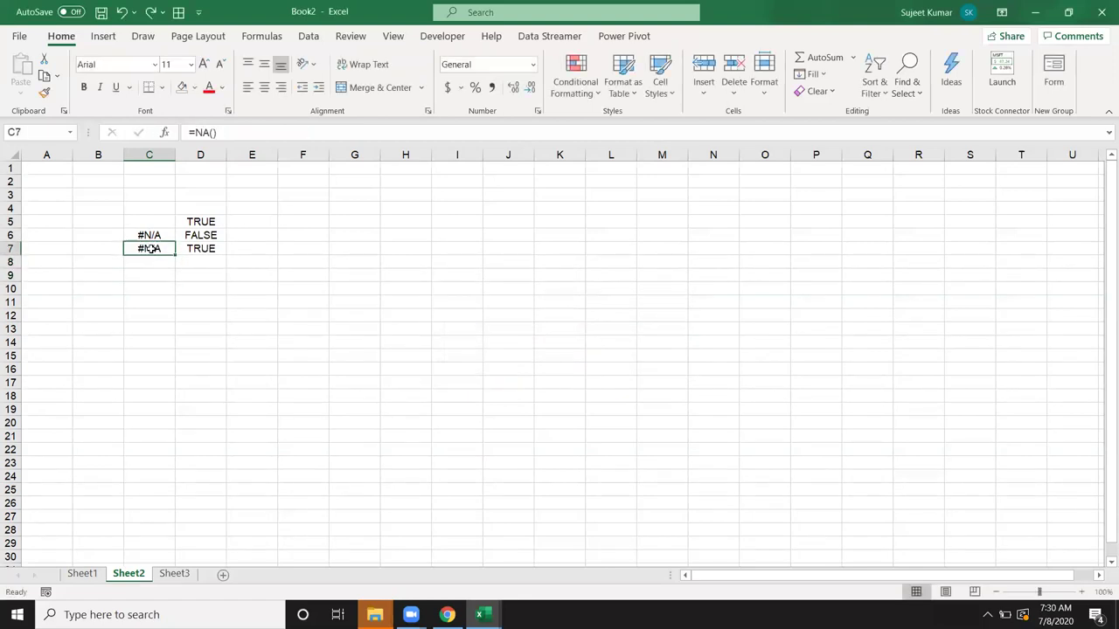
Enter =ISEVEN(C8) in D8, which shows #VALUE!
key(Down)
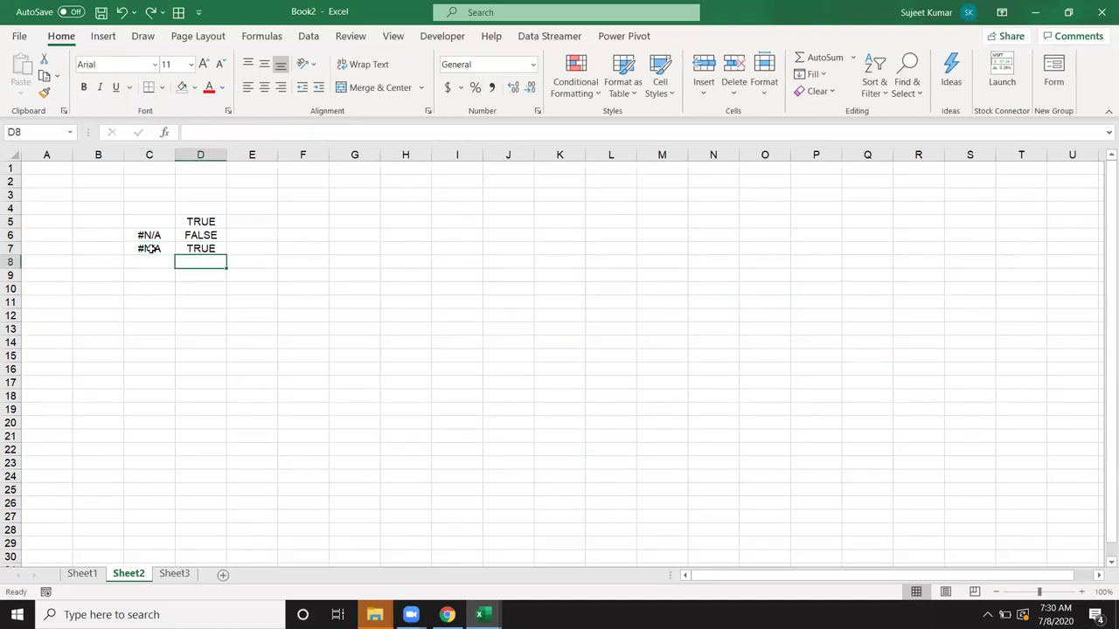
text(=is)
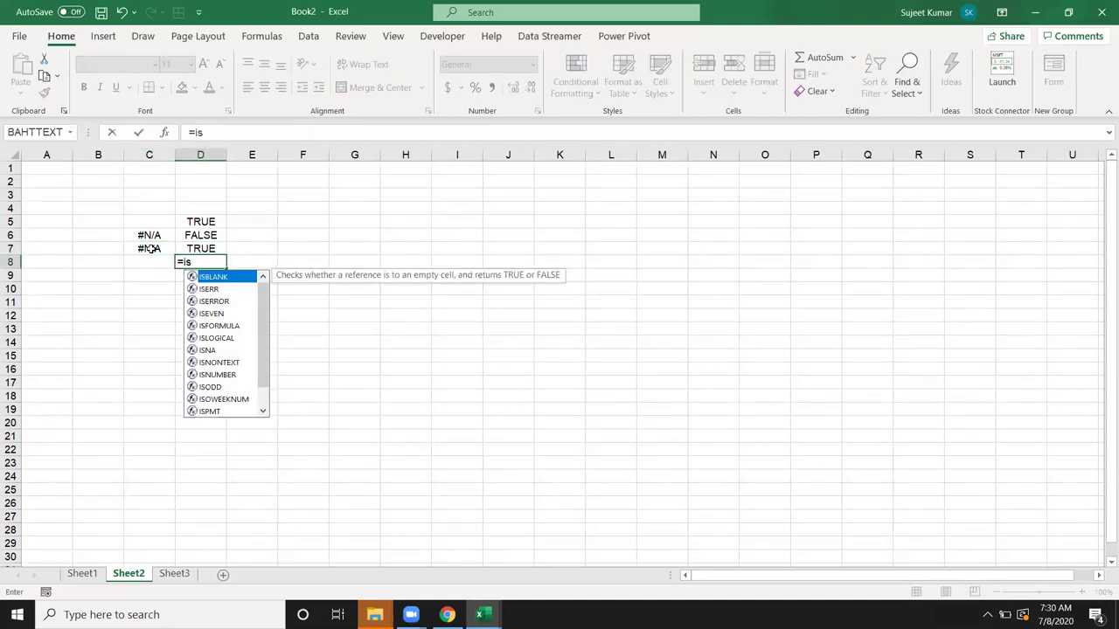
key(Down)
key(Down)
key(Down)
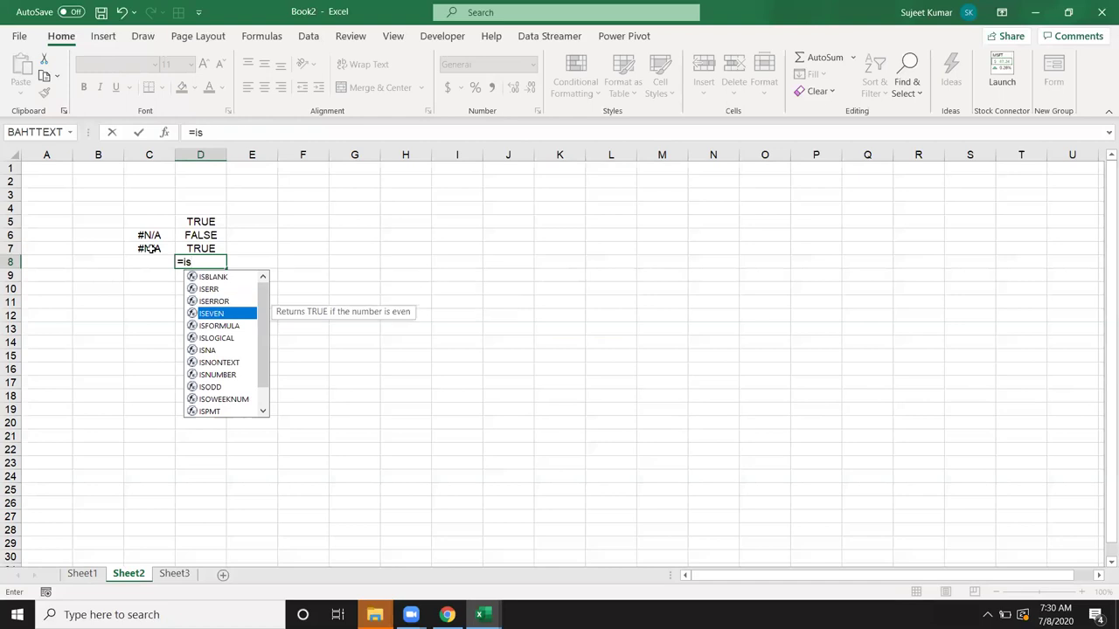
key(Tab)
key(Left)
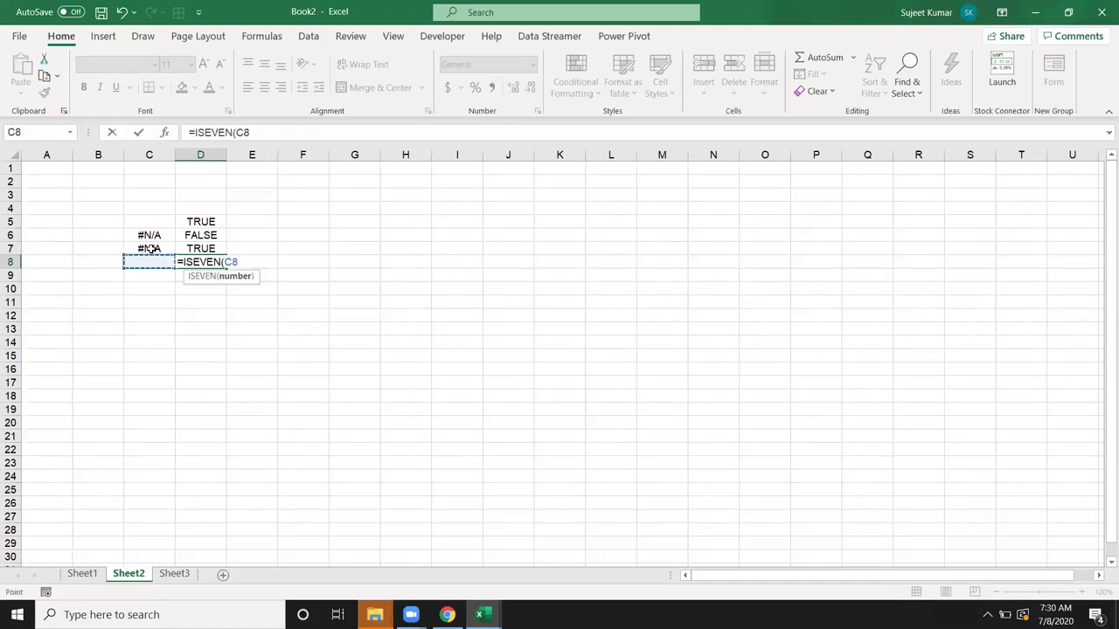
key(Return)
key(Up)
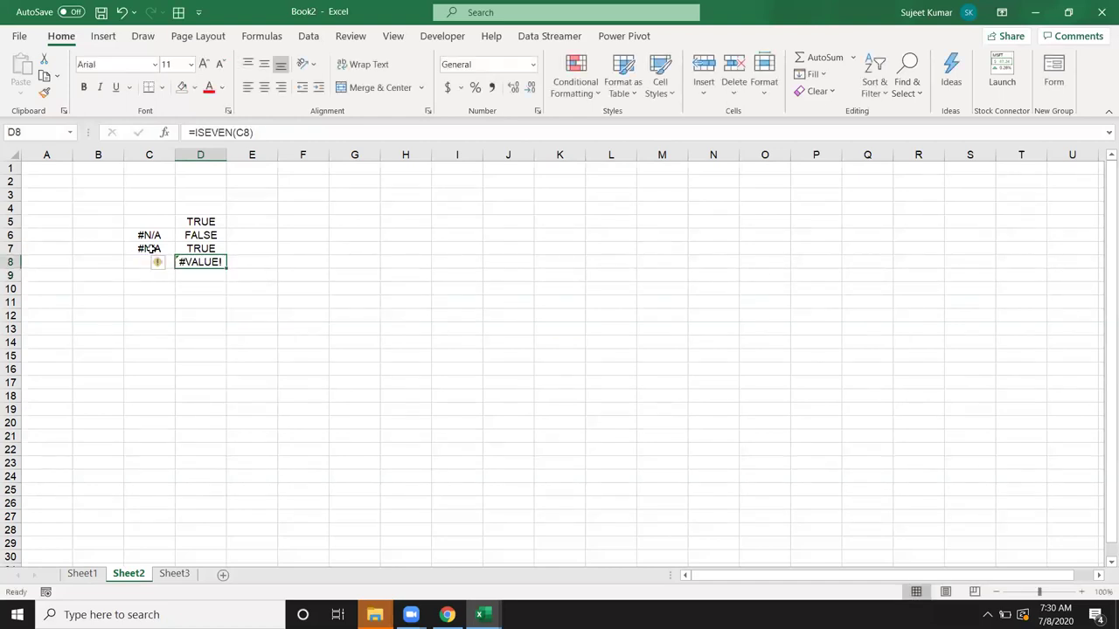
Enter =ISFORMULA(C8) in D9.
key(Down)
text(=)
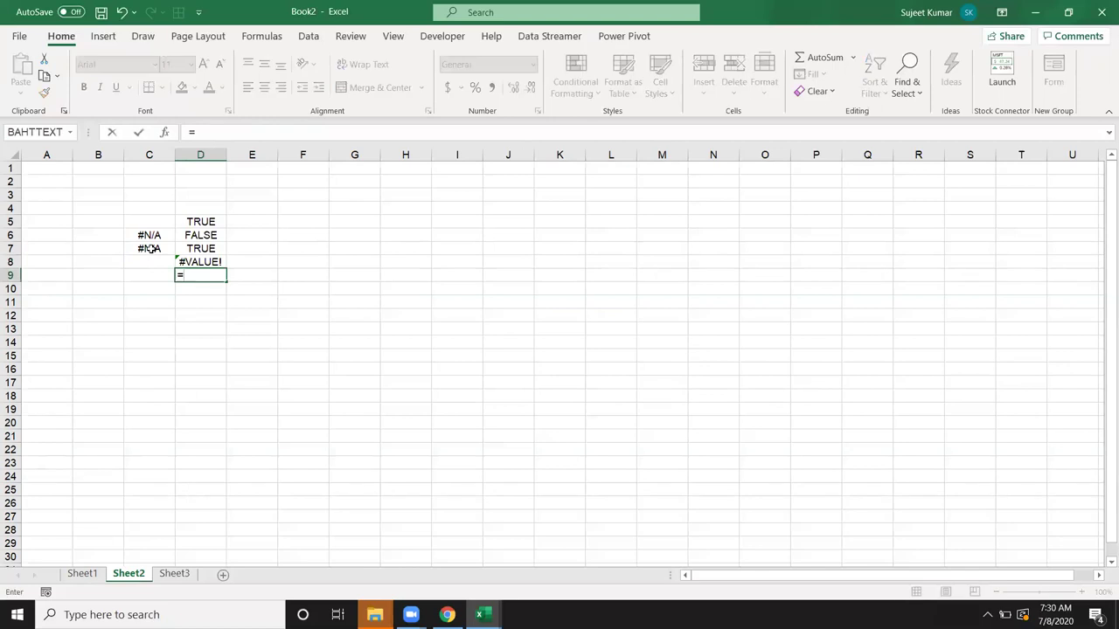
text(is)
key(Down)
key(Down)
key(Down)
key(Down)
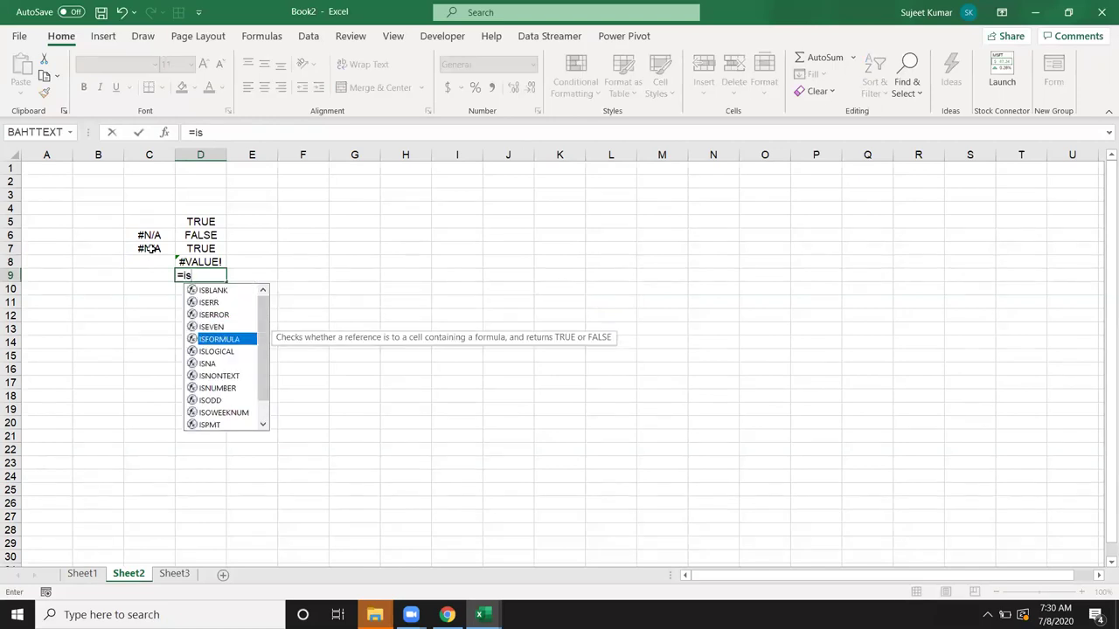
key(Tab)
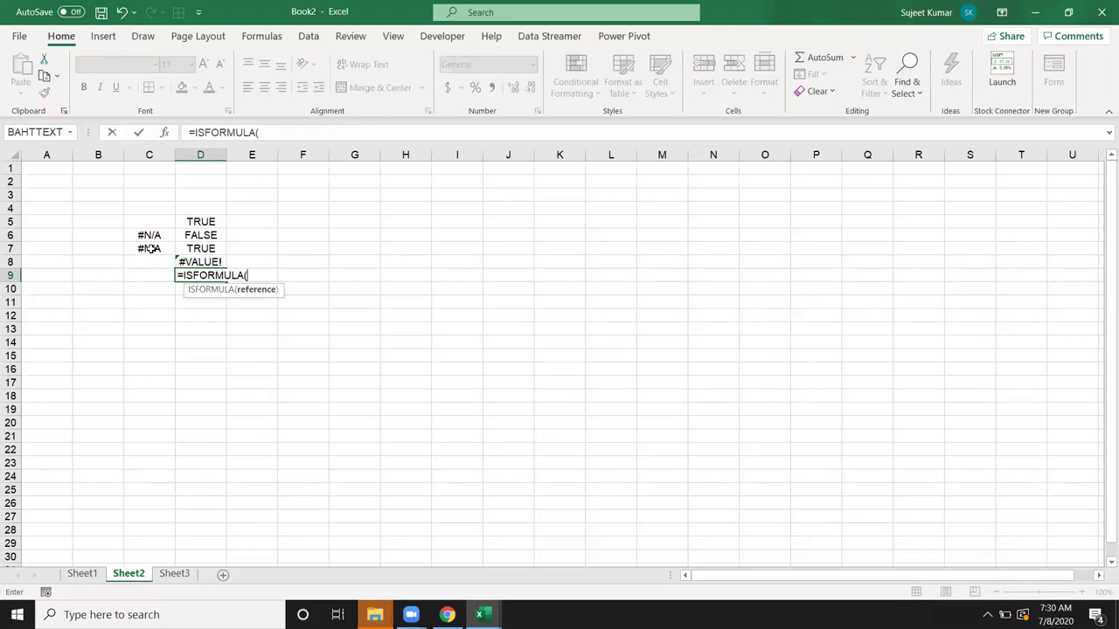
key(Left)
key(Up)
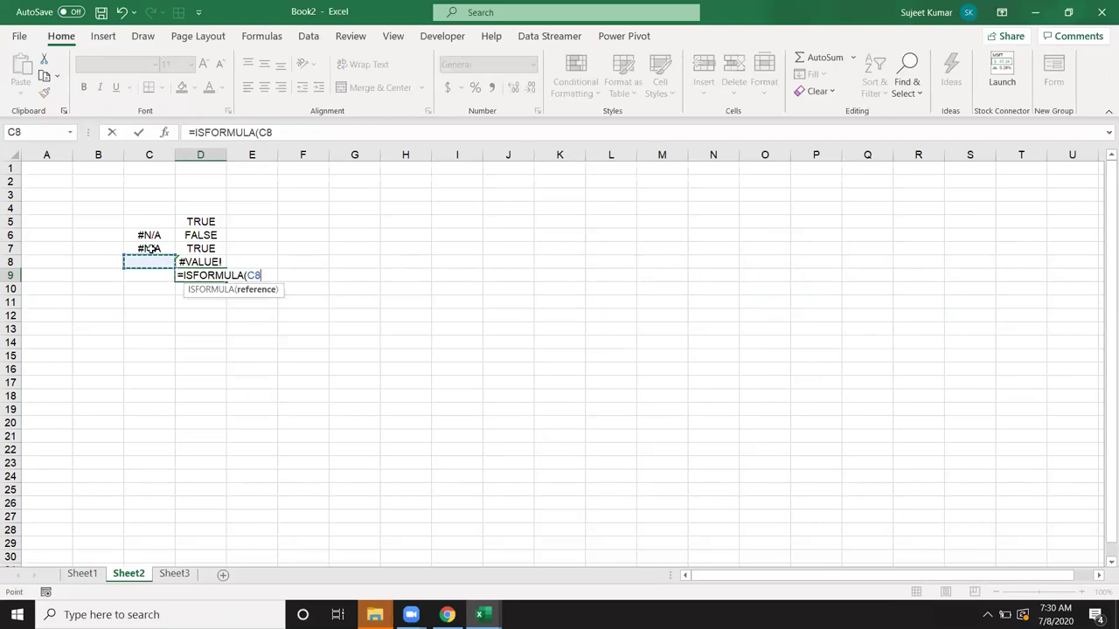
key(Return)
Enter =ISLOGICAL(D9) in D10.
text(=)
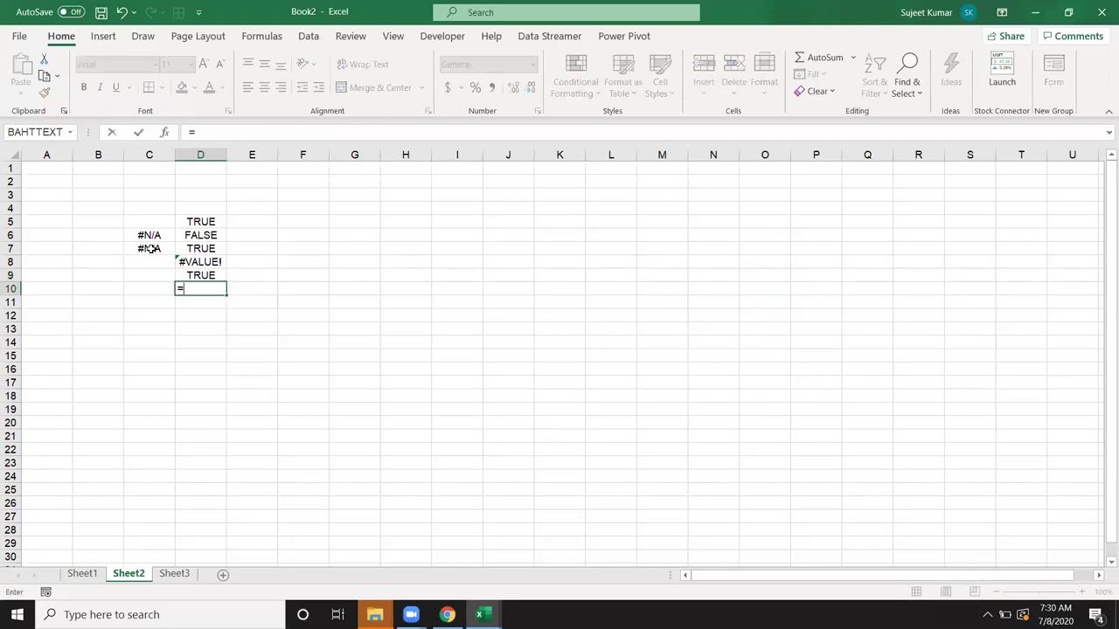
text(is)
key(Down)
key(Down)
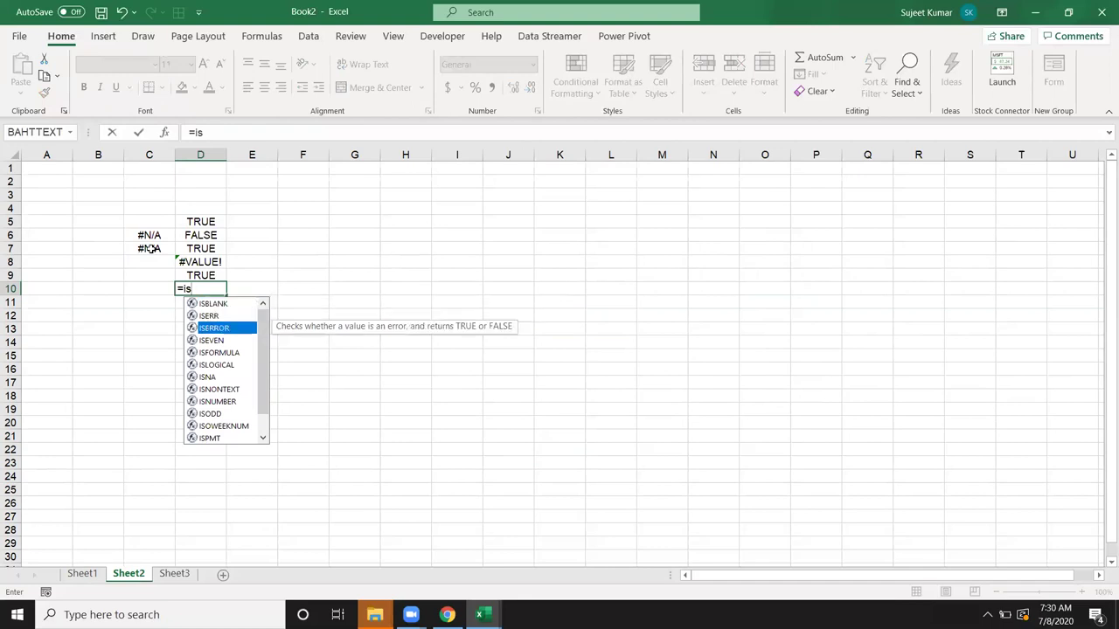
key(Down)
key(Down)
key(Down)
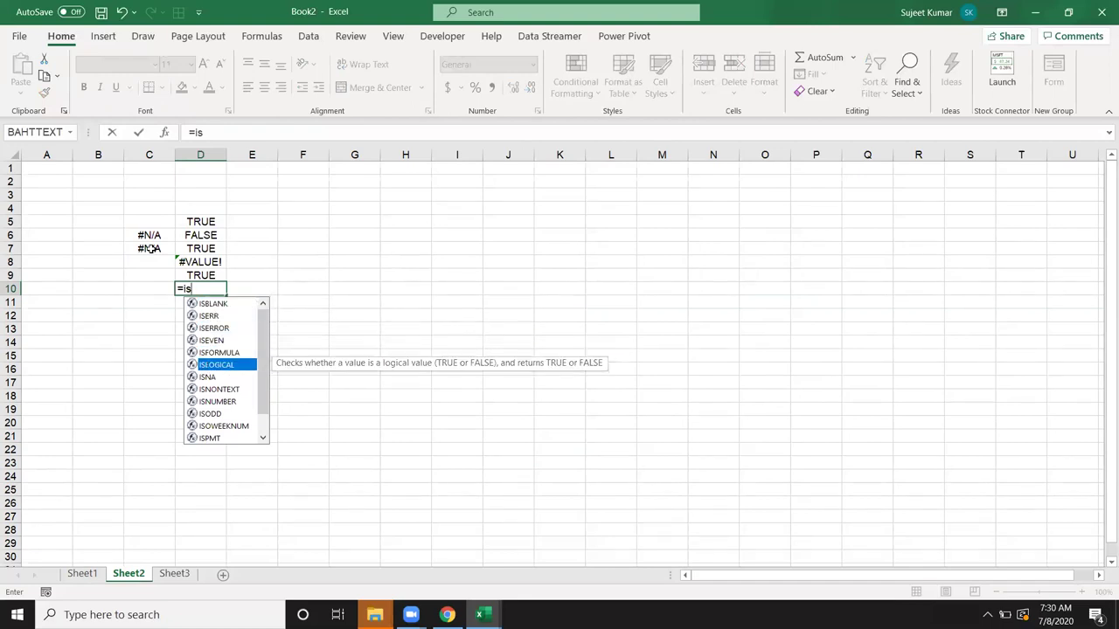
key(Tab)
key(Up)
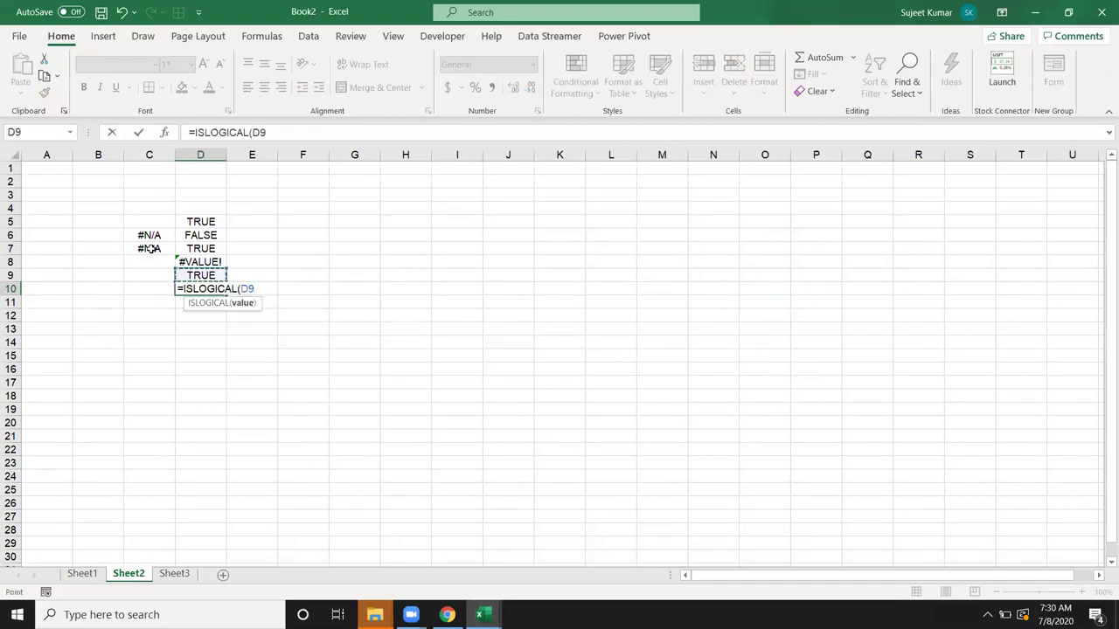
key(Return)
Cancel the D11 entry and type "True" into E10.
text(=)
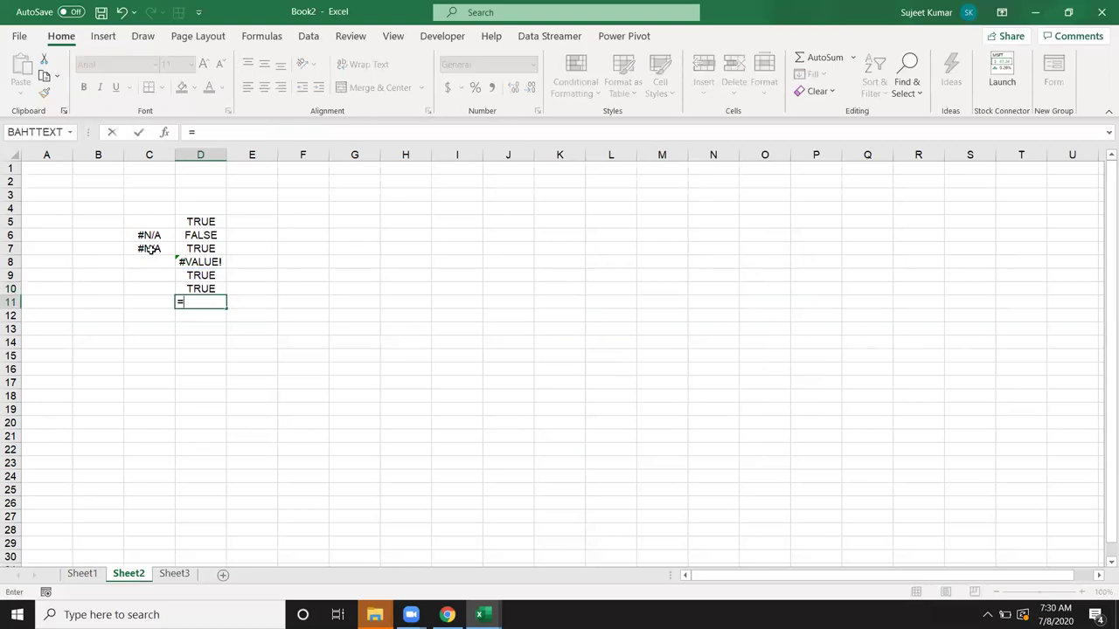
text(is)
key(Escape)
key(Escape)
key(Right)
key(Up)
text("True")
key(Return)
key(Up)
key(Right)
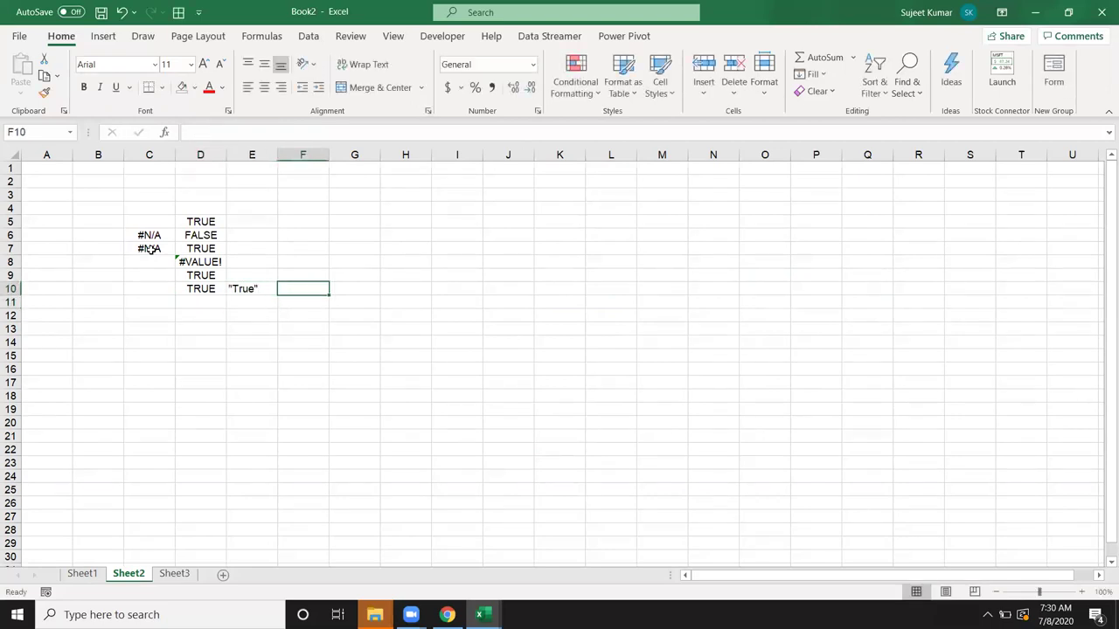
Enter =ISLOGICAL(E10) in F10.
text(=is)
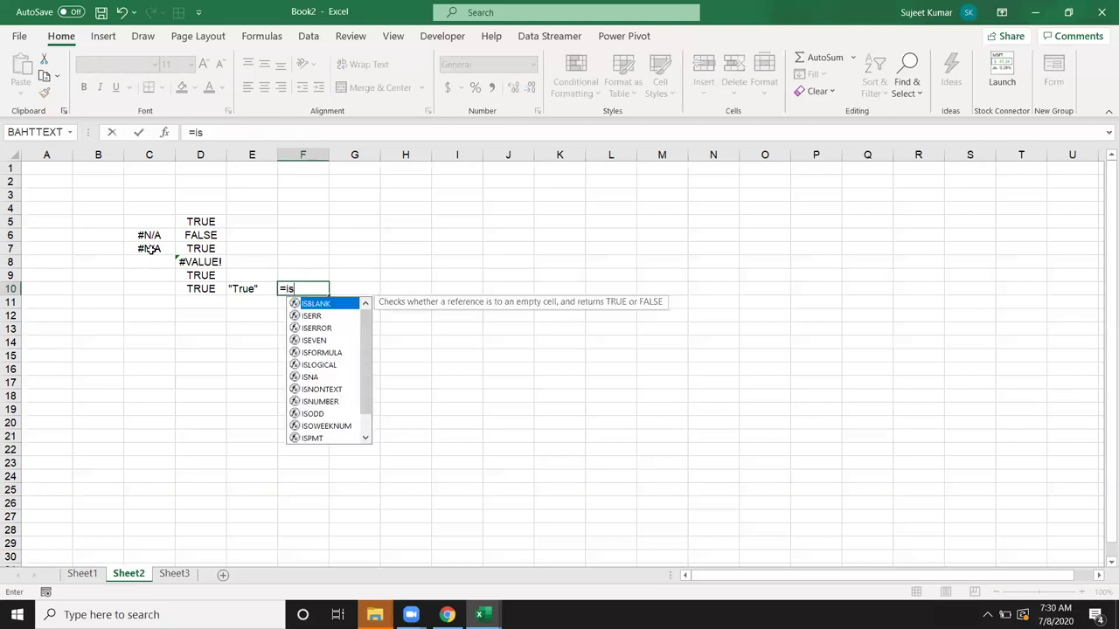
text(t)
key(Down)
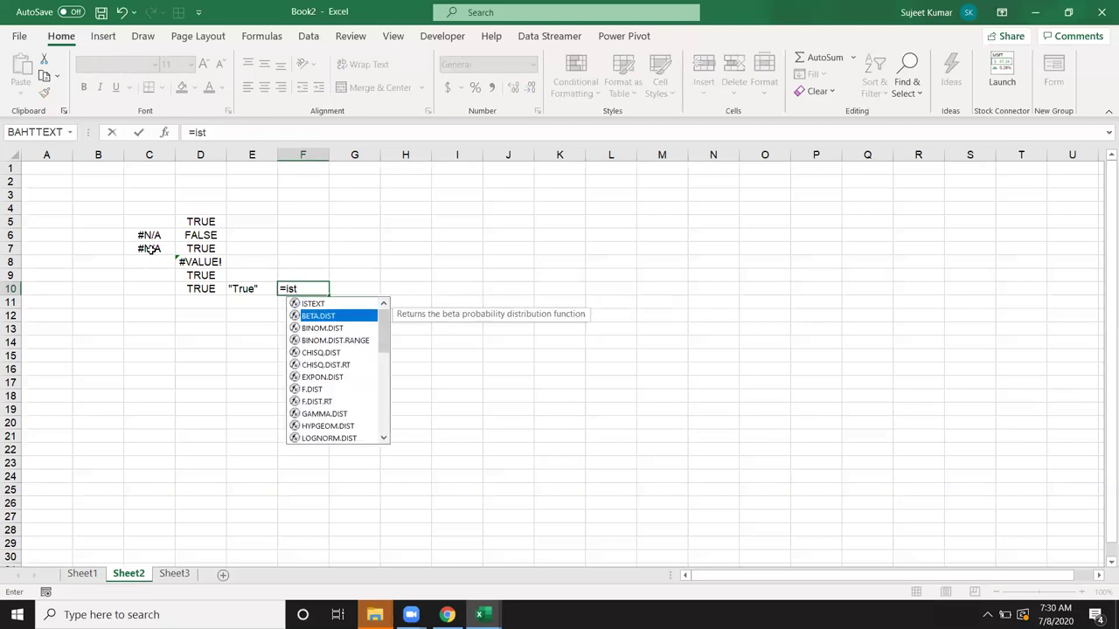
key(BackSpace)
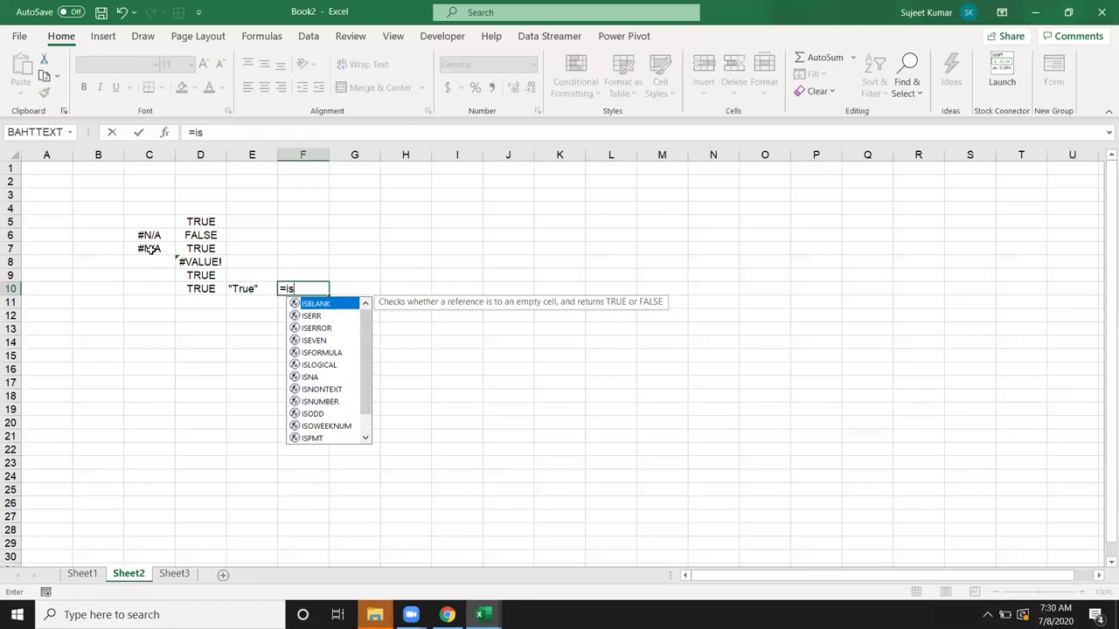
text(l)
key(Tab)
key(Left)
key(Return)
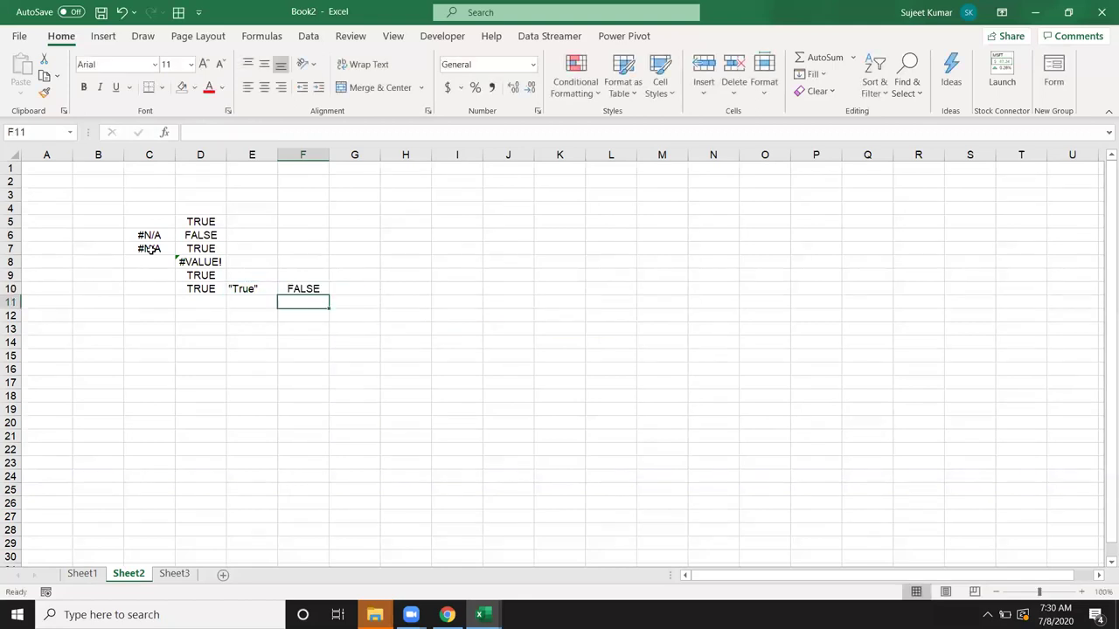
Undo the E10 entry and begin another IS formula in D11.
key(Up)
key(Left)
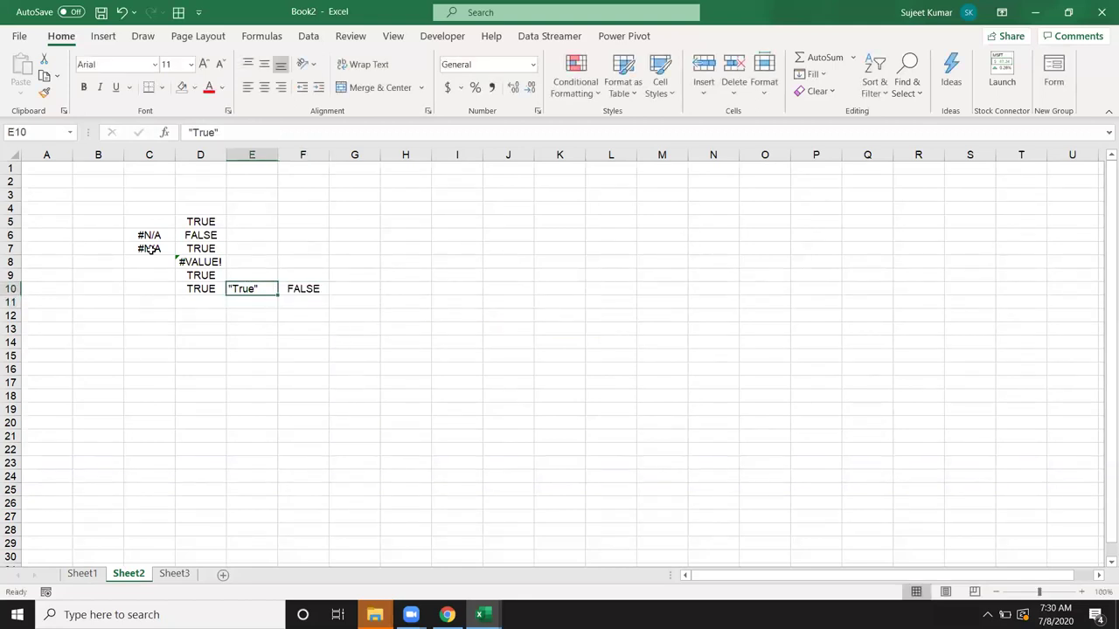
key(ctrl+z)
key(Down)
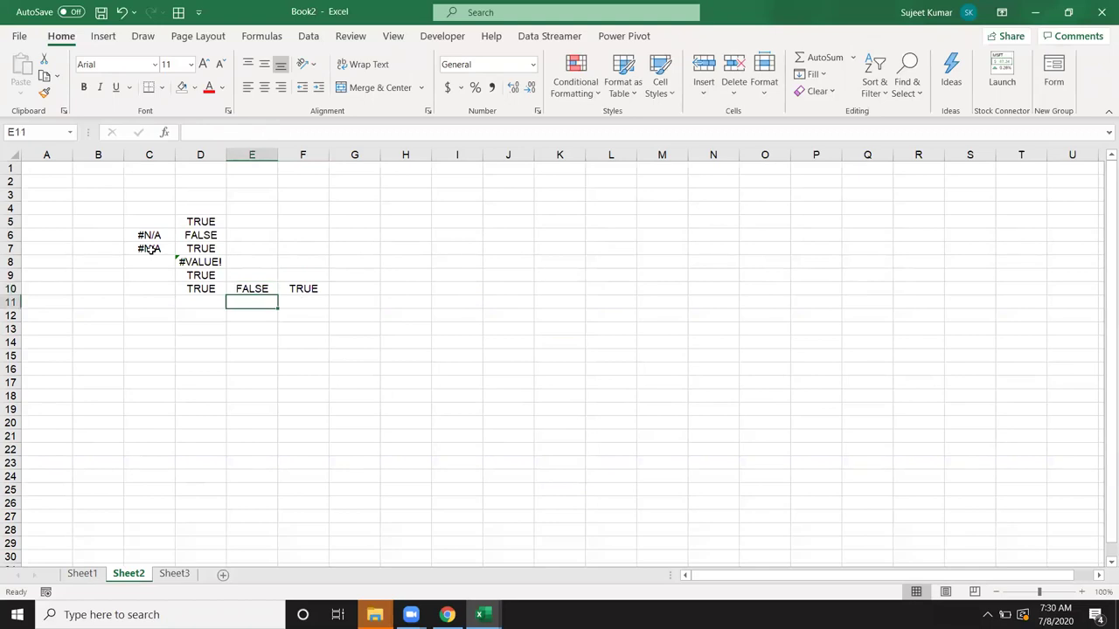
key(Left)
text(=)
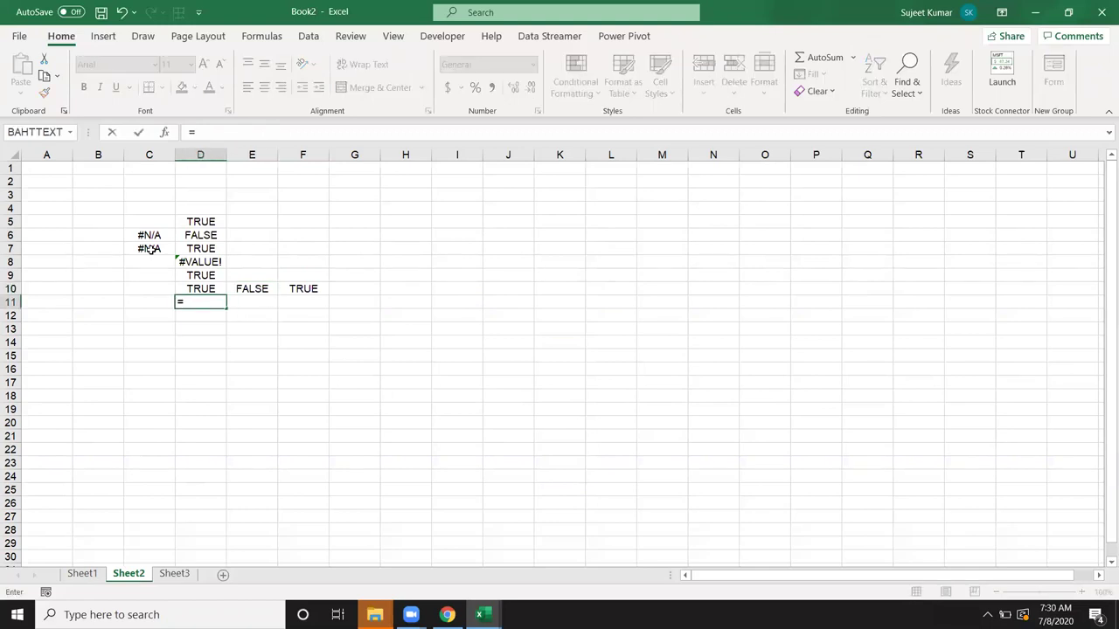
text(is)
key(Down)
key(Down)
key(Down)
key(Down)
key(Down)
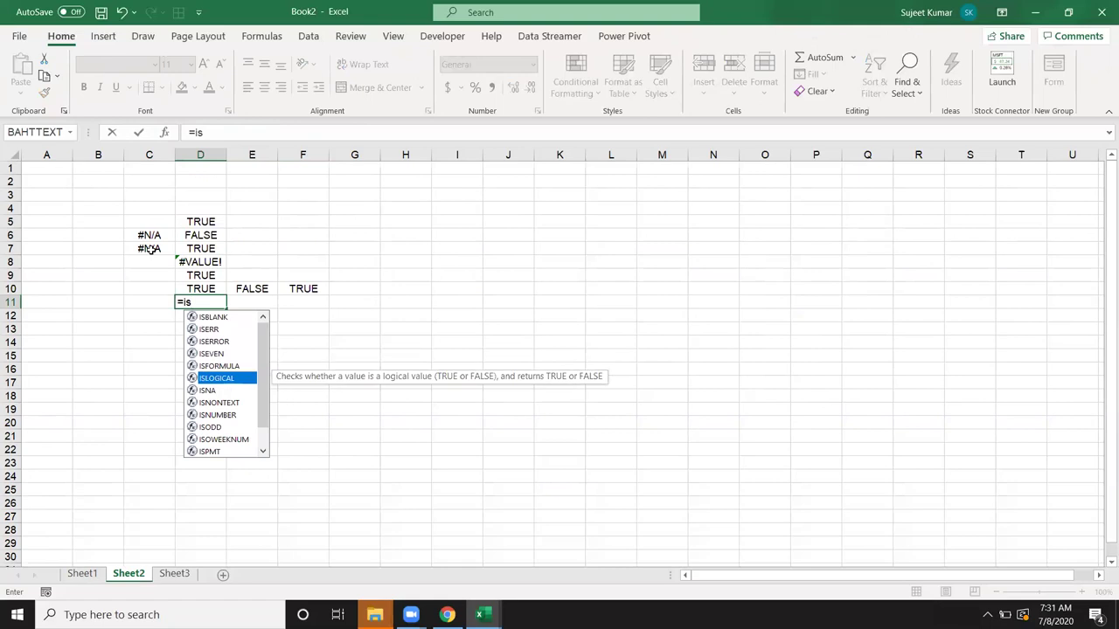
key(Down)
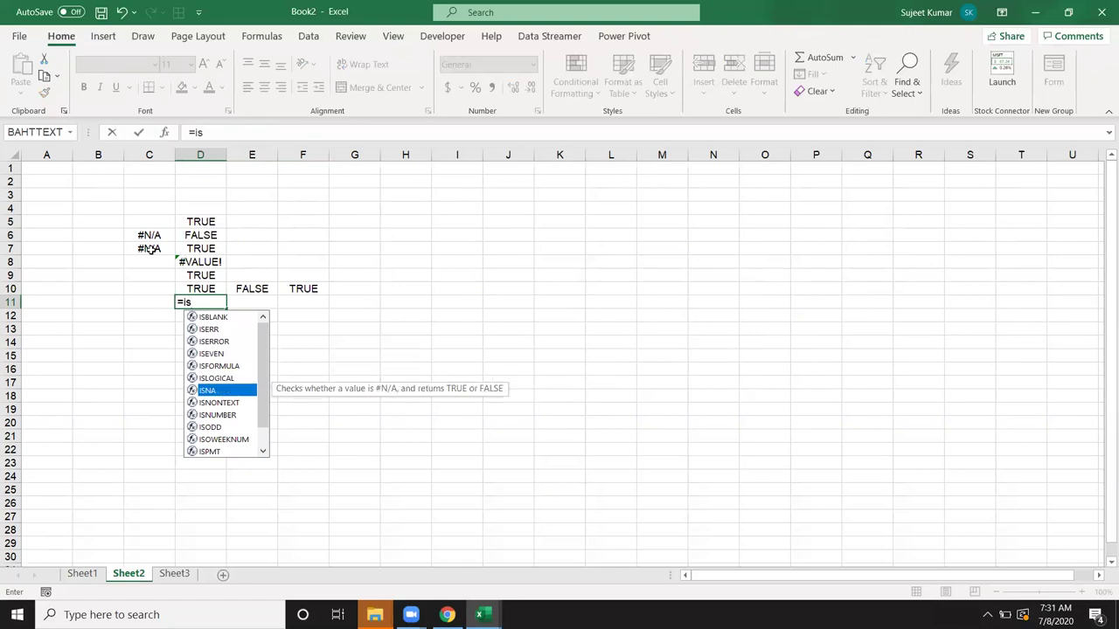
key(Down)
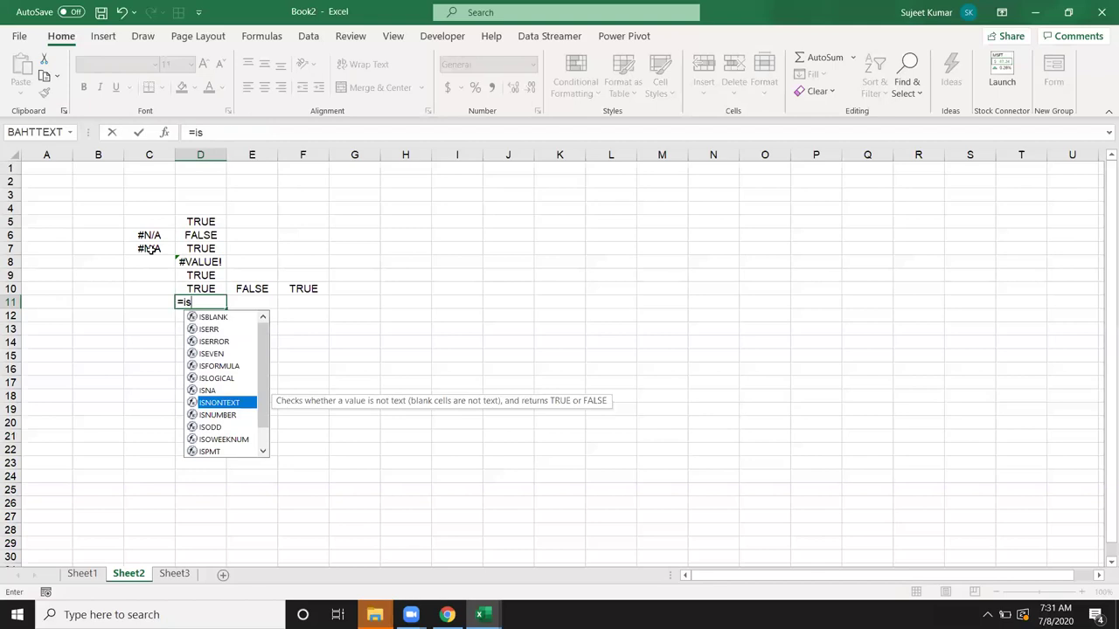
key(Escape)
key(Up)
key(Up)
key(Up)
key(Up)
key(Up)
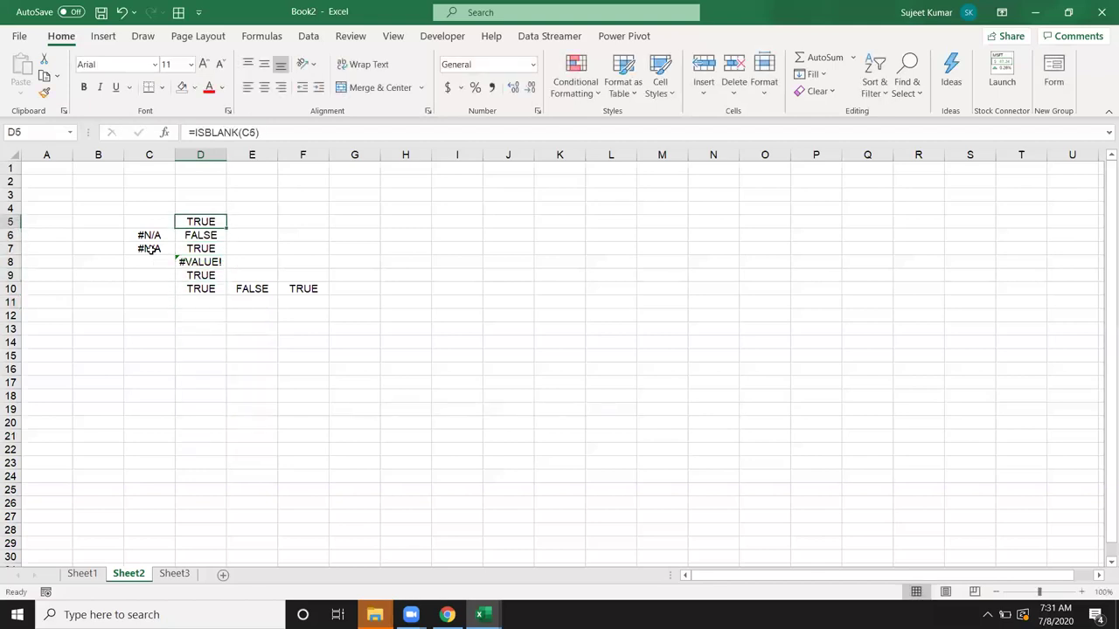
Enter =IF(G4>0,"OK","Pending") in H4.
key(F2)
key(Escape)
key(Right)
key(Right)
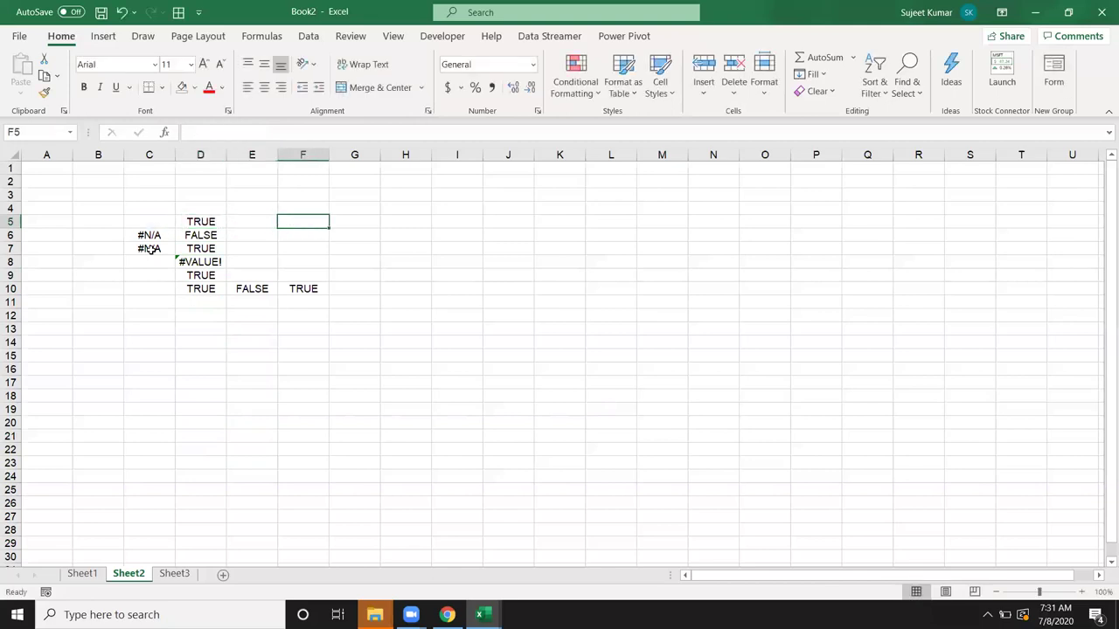
key(Right)
key(Up)
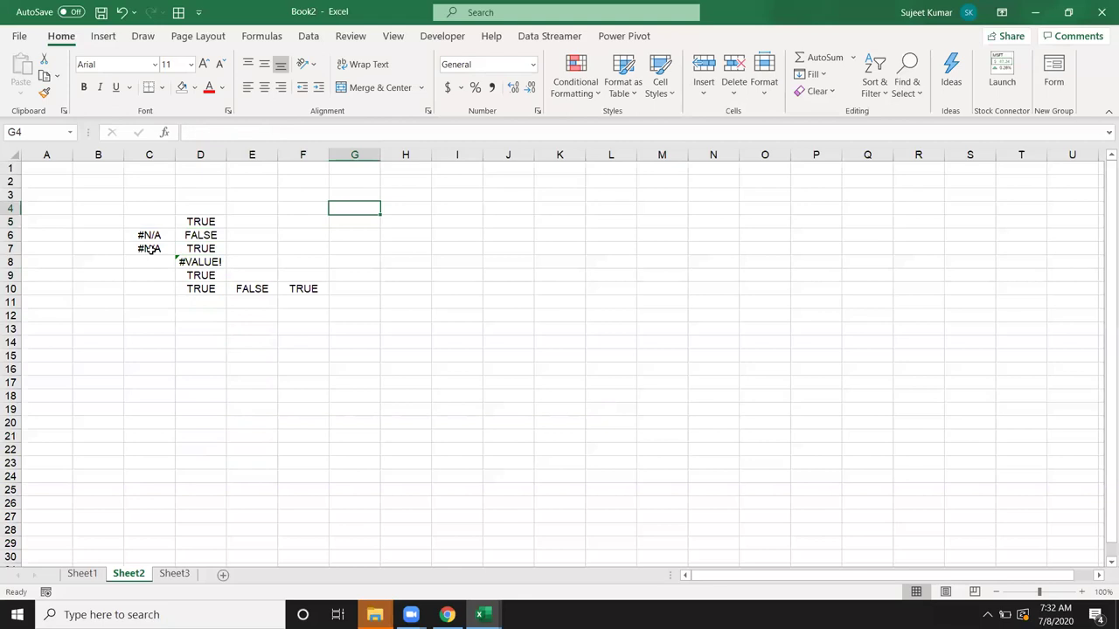
key(Right)
text(=)
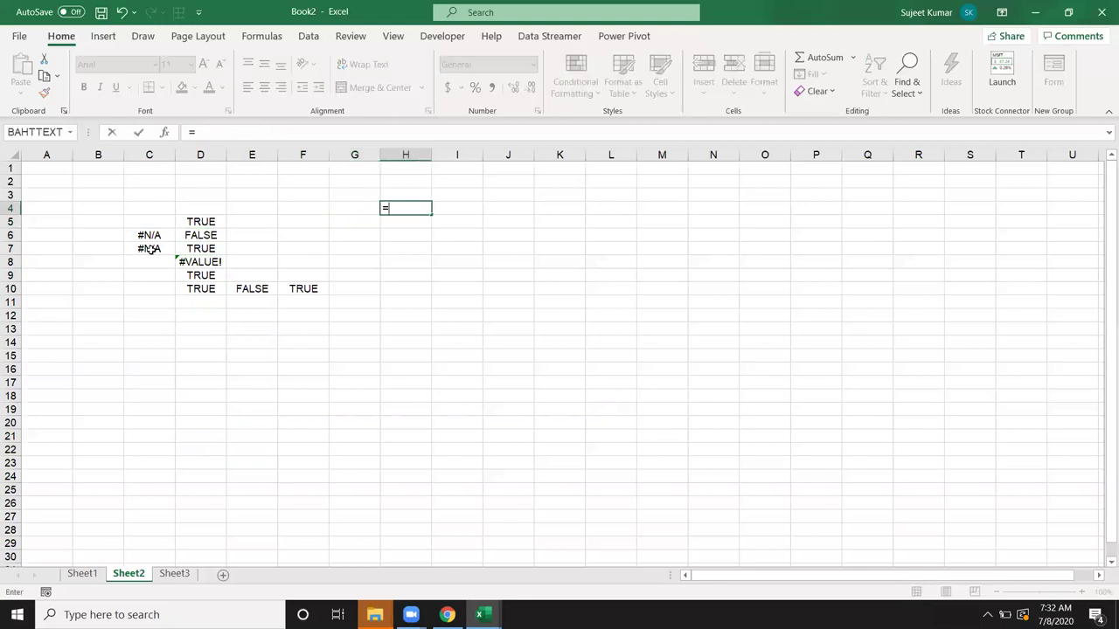
text(if)
key(Tab)
key(Left)
text(>0)
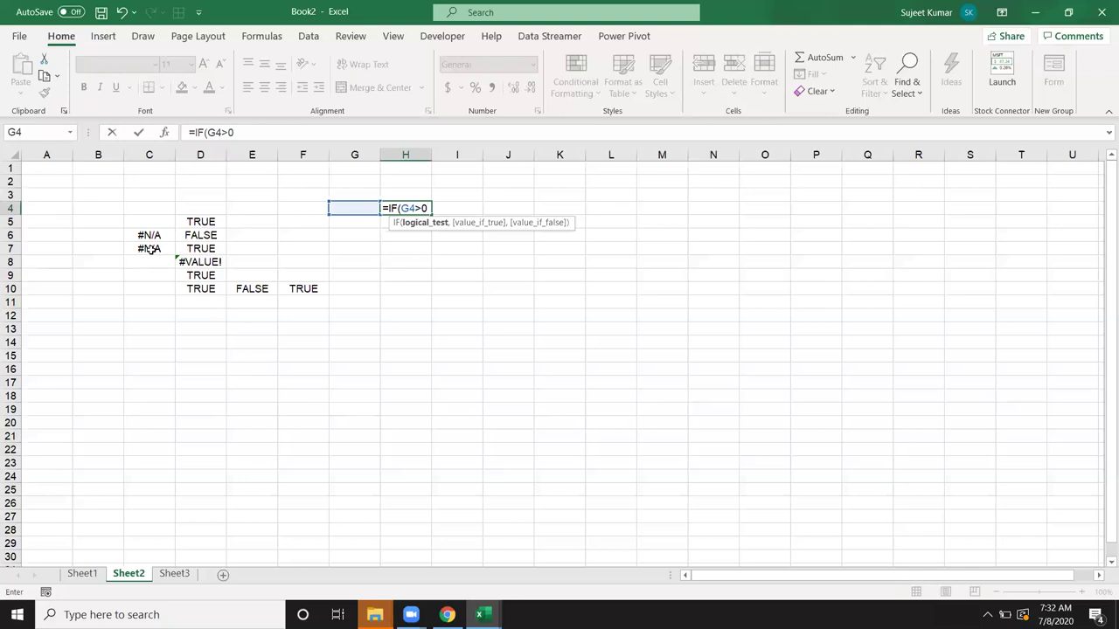
text(,)
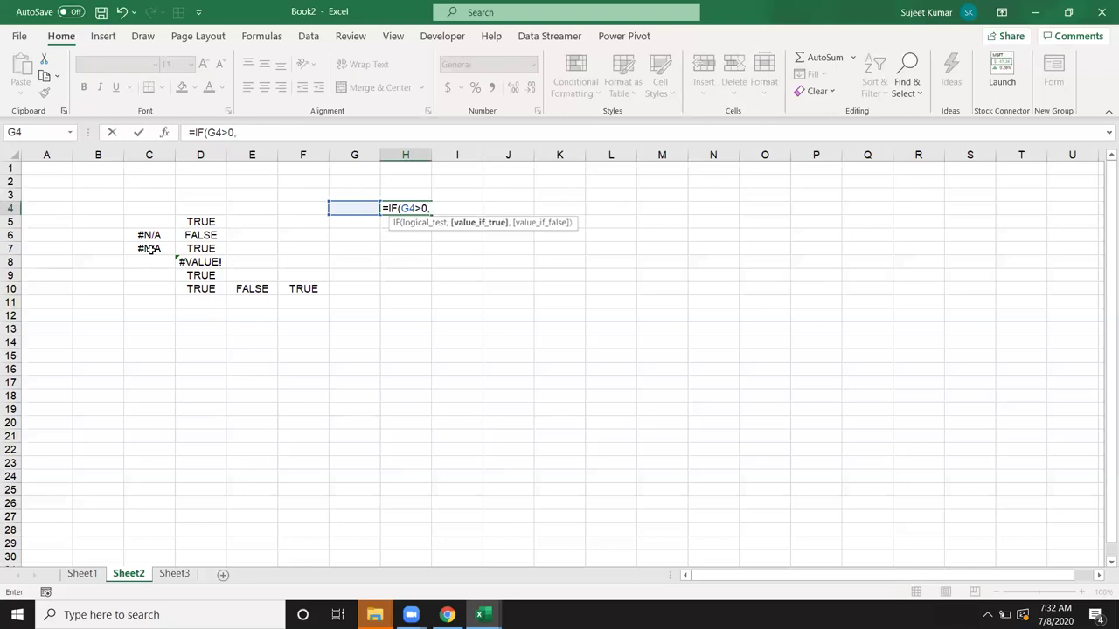
text("OK",")
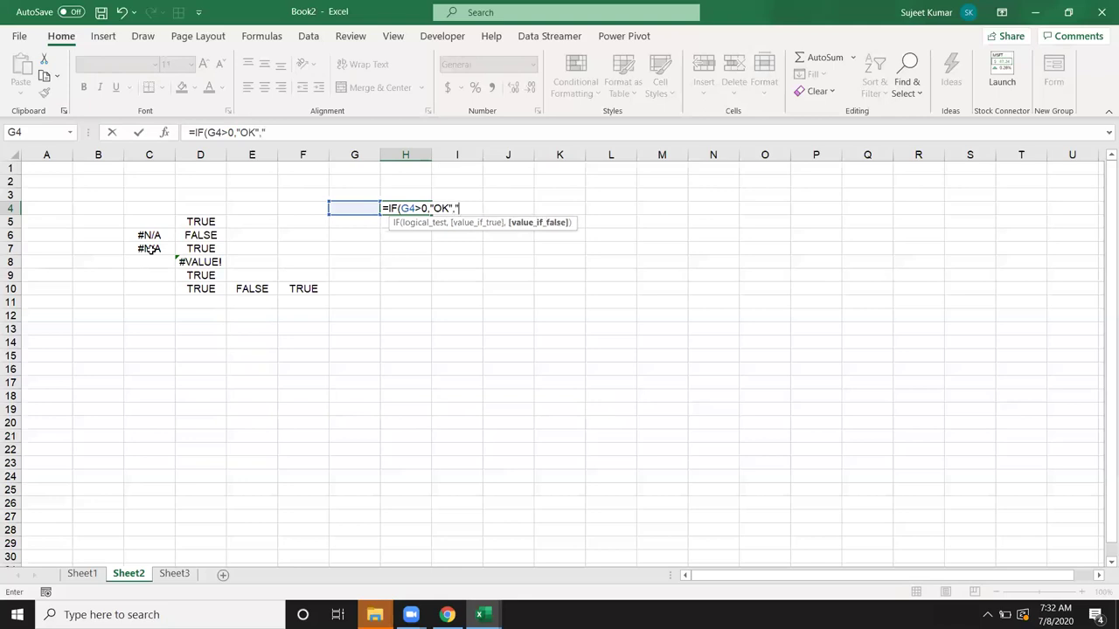
text(Pending)
key(Return)
Enter -985 in G4 and confirm H4 now shows Pending.
key(Up)
key(Left)
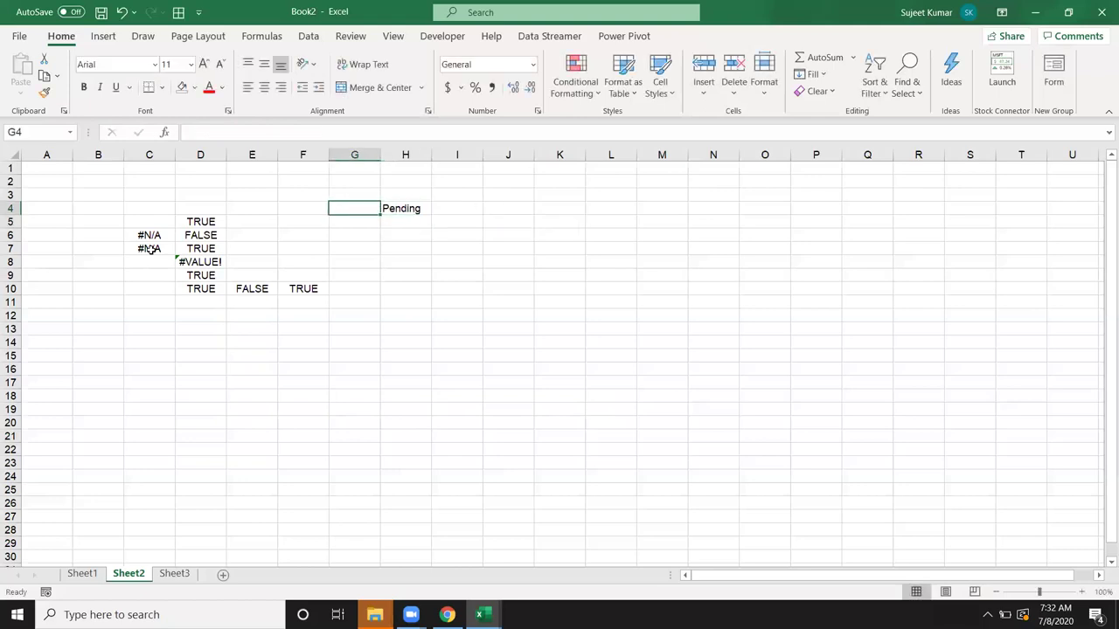
text(-985)
key(Return)
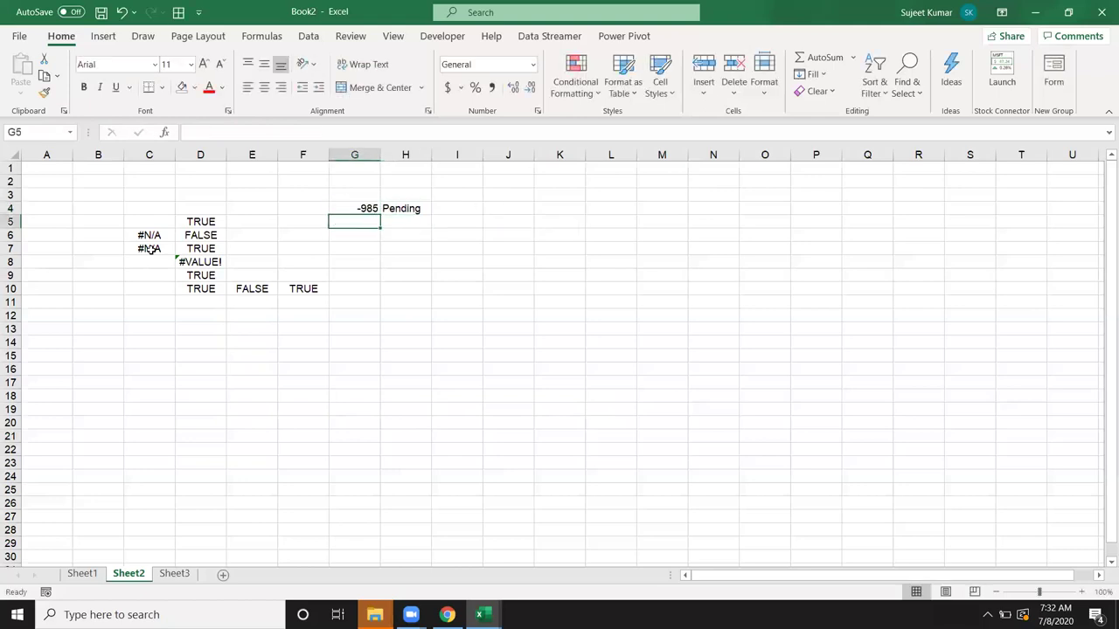
key(Up)
key(Right)
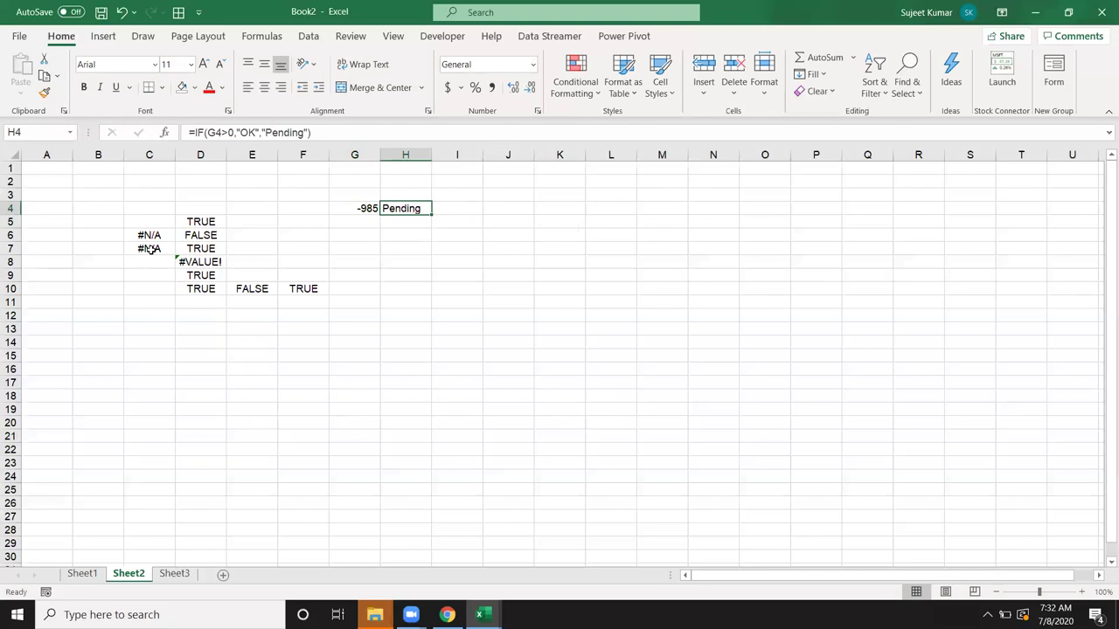
key(F2)
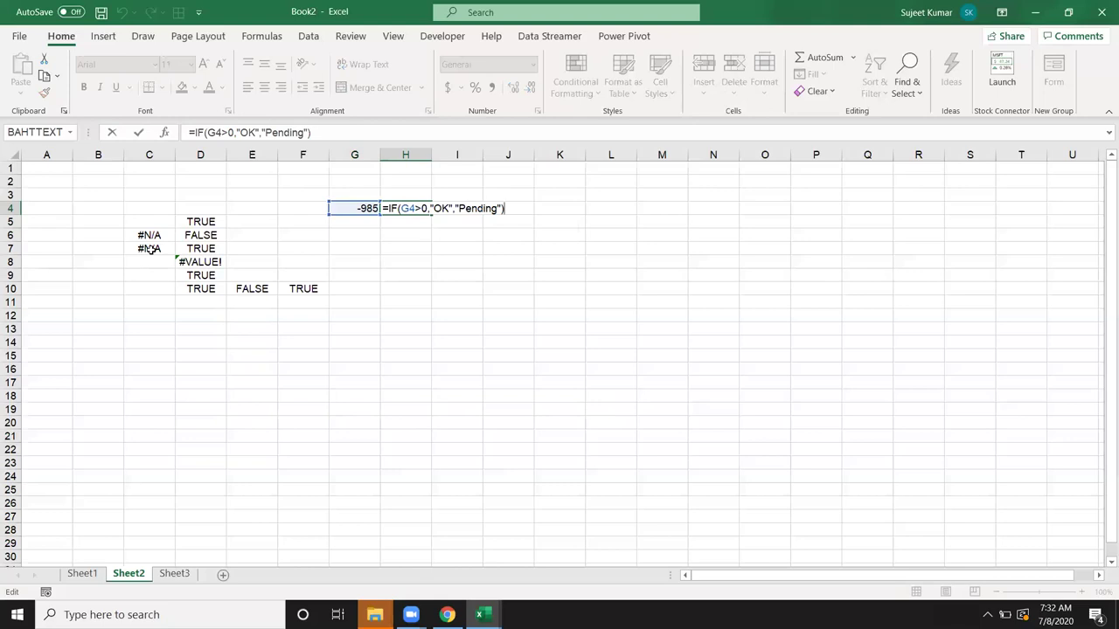
key(ctrl+Return)
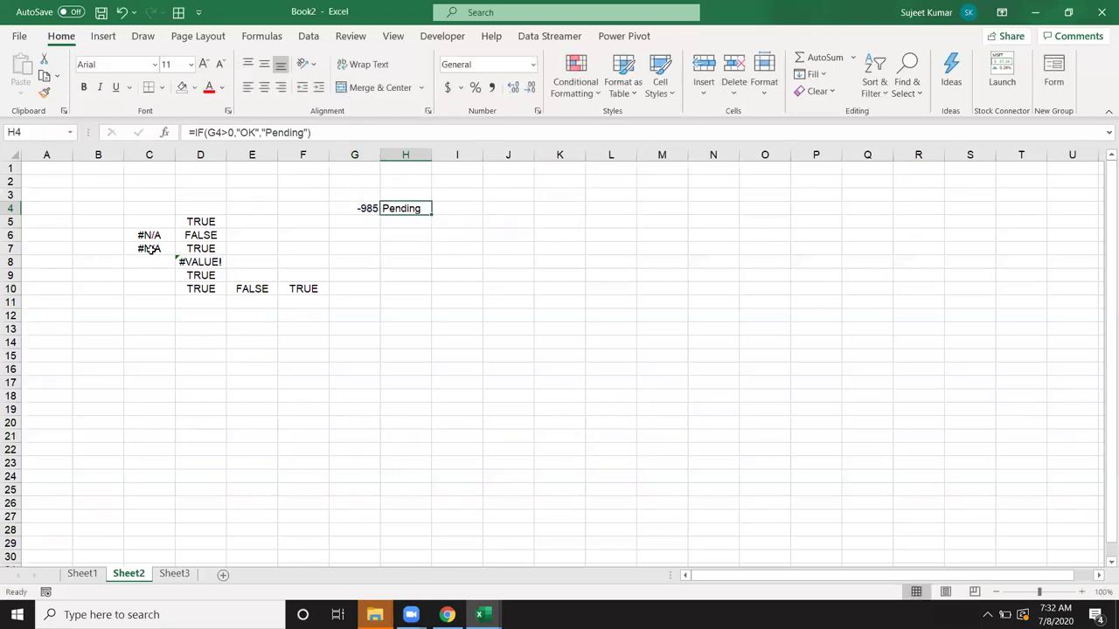
key(Down)
key(Down)
key(Left)
key(Left)
key(Left)
key(Left)
key(Left)
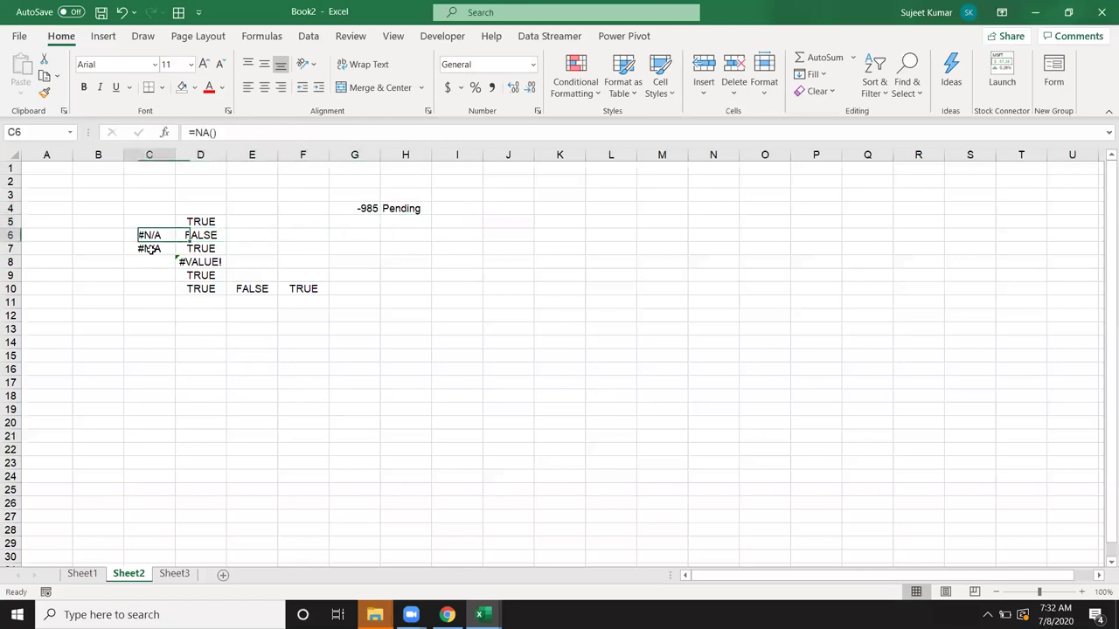
key(Down)
key(Down)
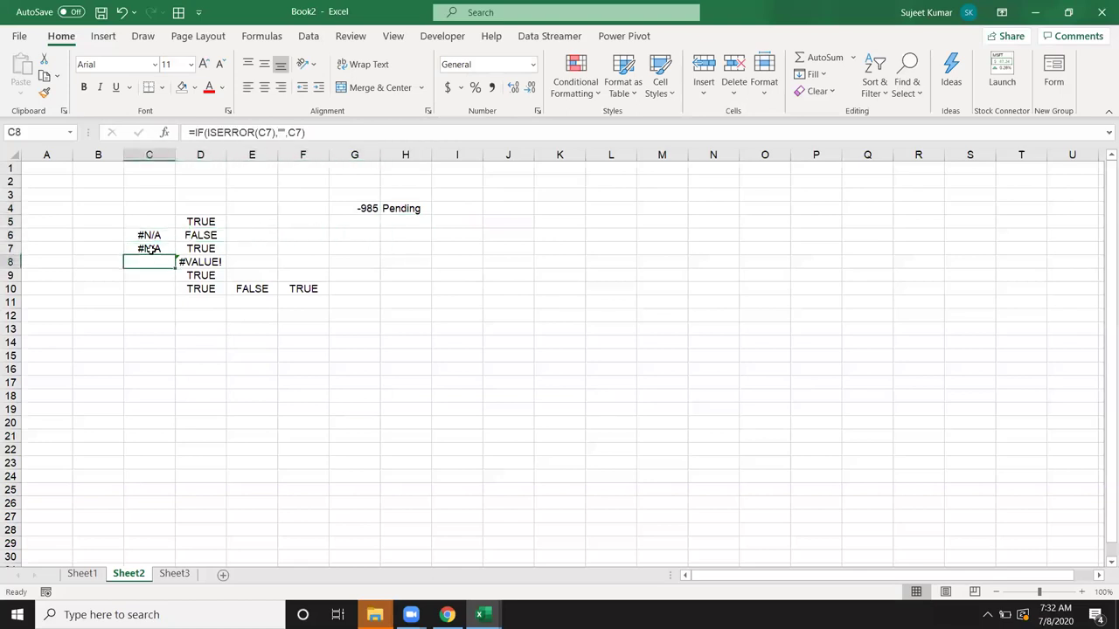
In B8, enter =IF(C8>0,"OK"), which displays OK.
key(Left)
text(=if()
key(Right)
text(>0,)
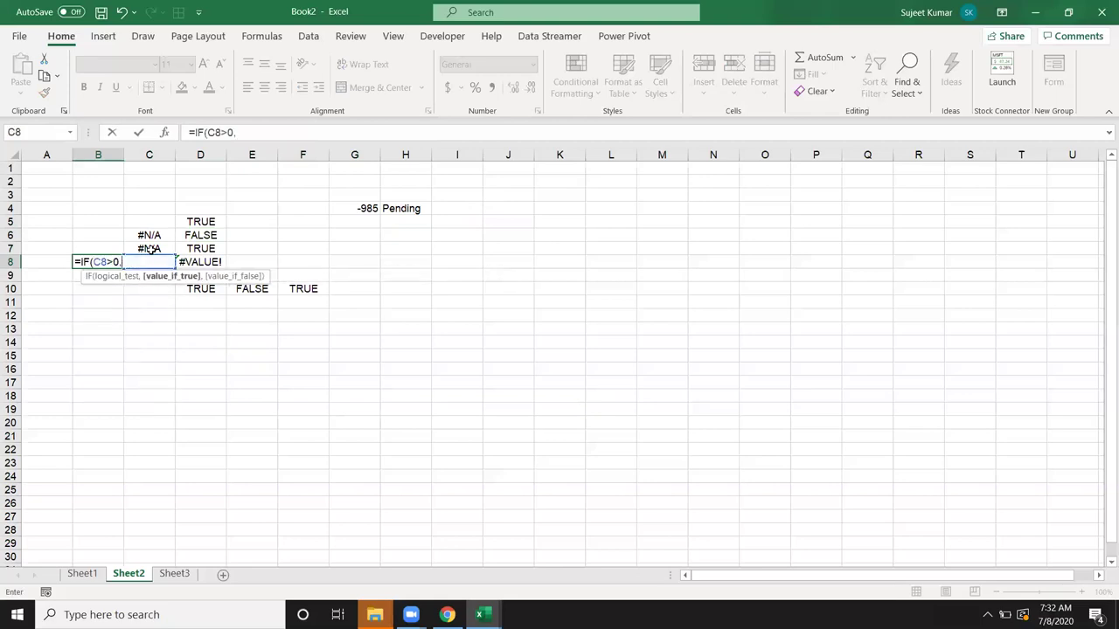
text("OK)
text("))
key(Return)
Inspect C8's formula in the formula bar without changing it, then select D5.
key(Up)
key(Right)
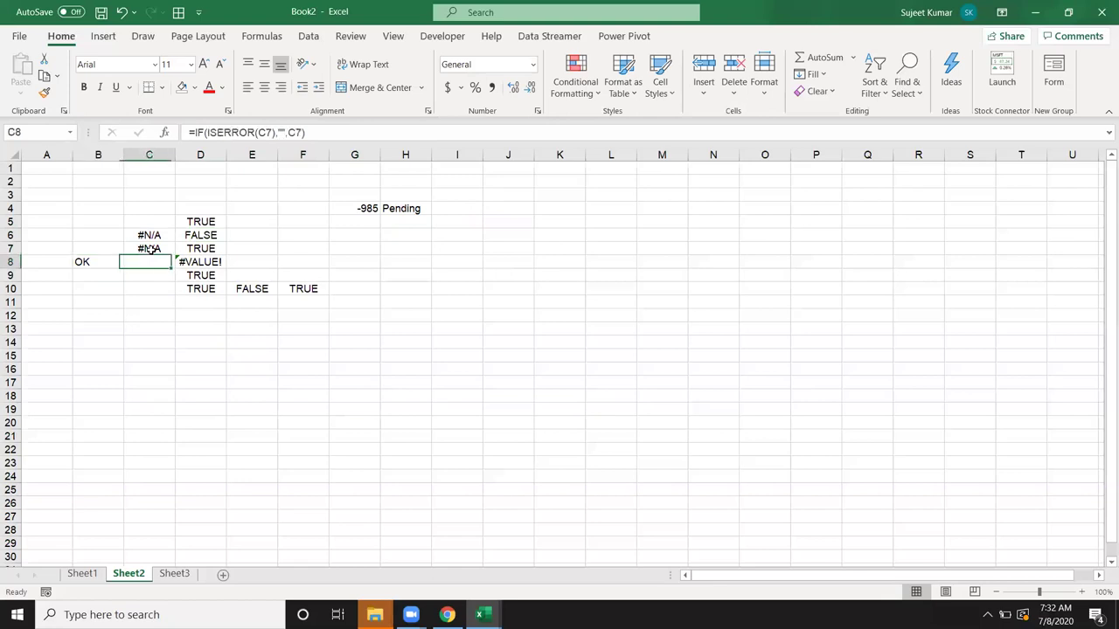
click(281, 128)
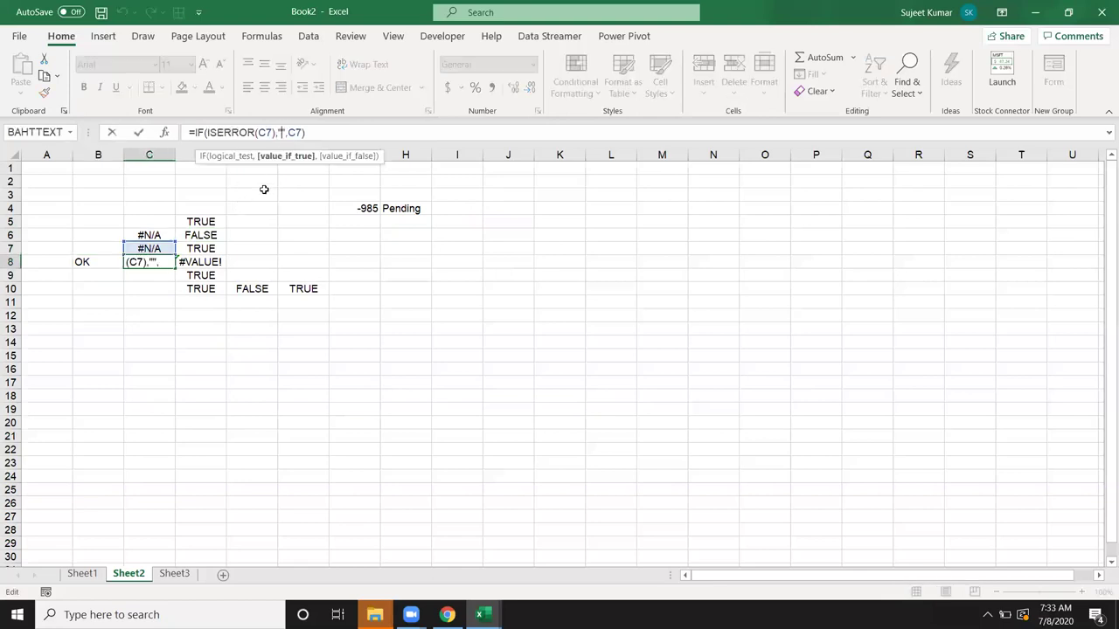
key(Escape)
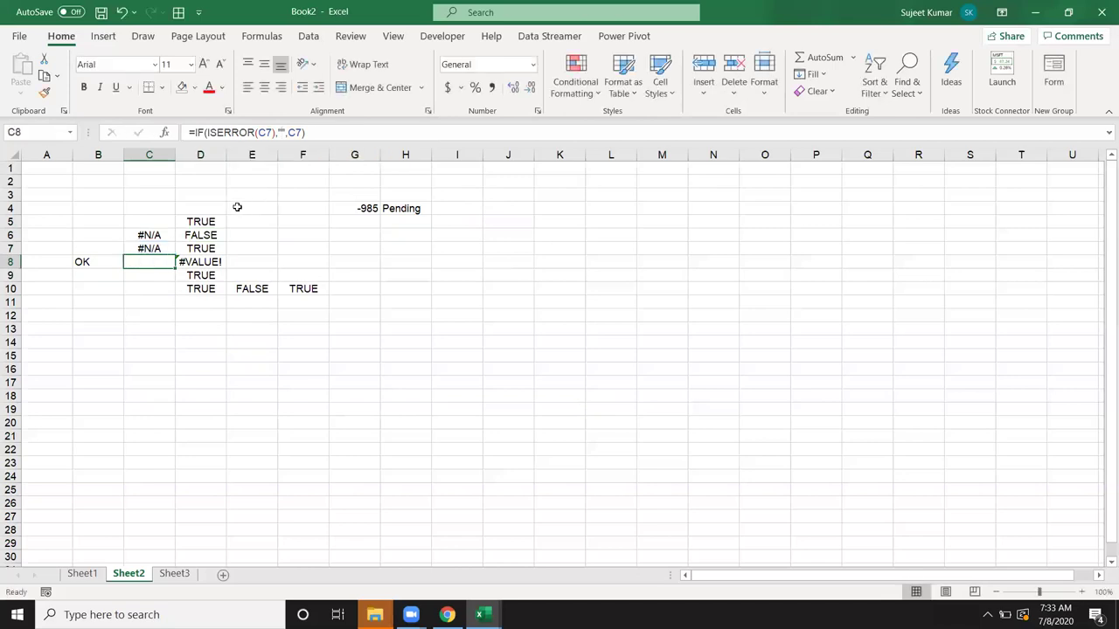
click(209, 219)
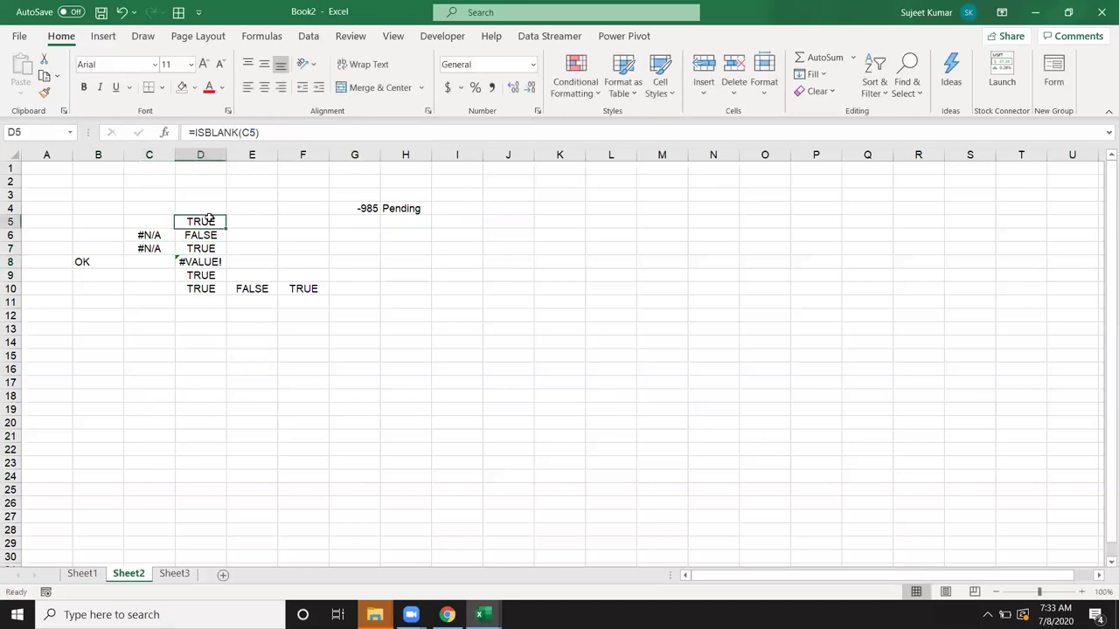
In H5, enter =IF(ISBLANK(G5),"OK","Pending").
click(371, 223)
click(387, 220)
text(=IF(i)
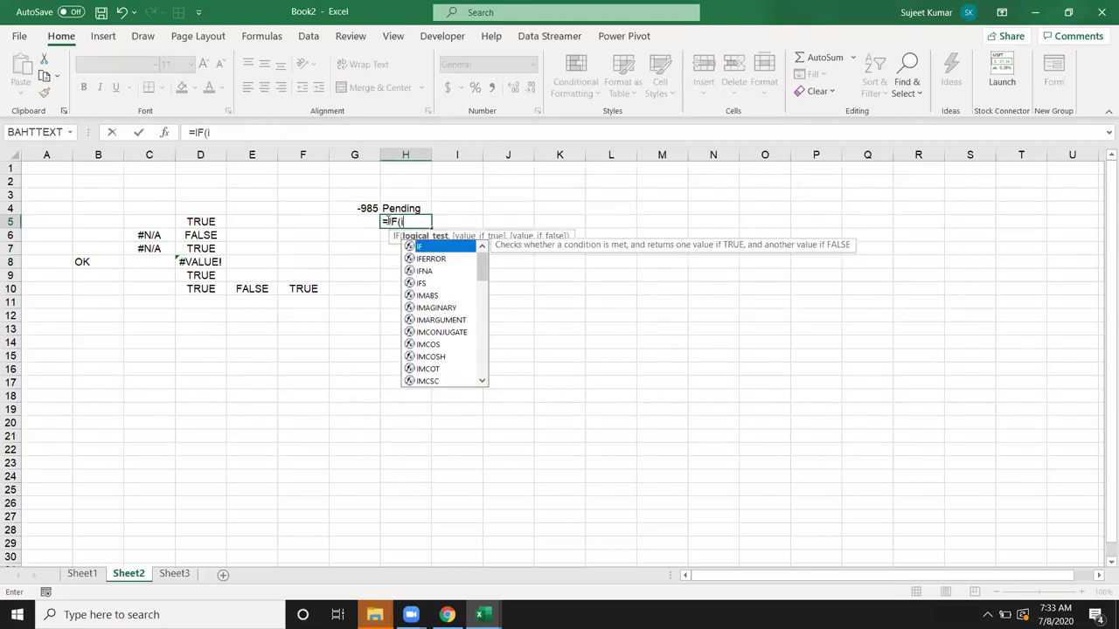
text(s)
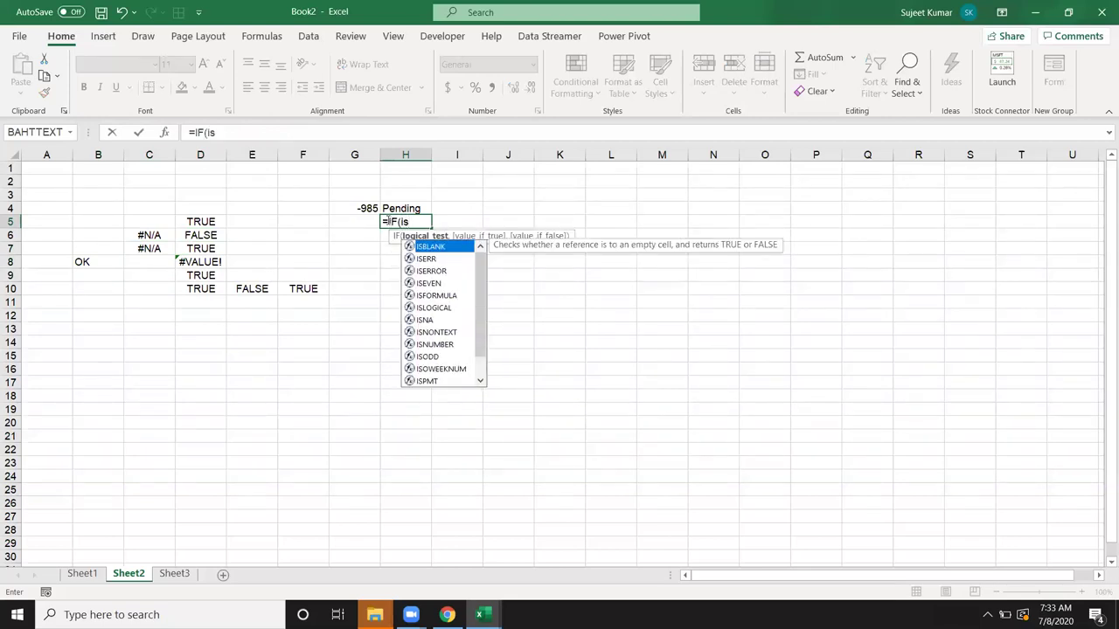
key(Tab)
key(Left)
text(),"OK","Pe)
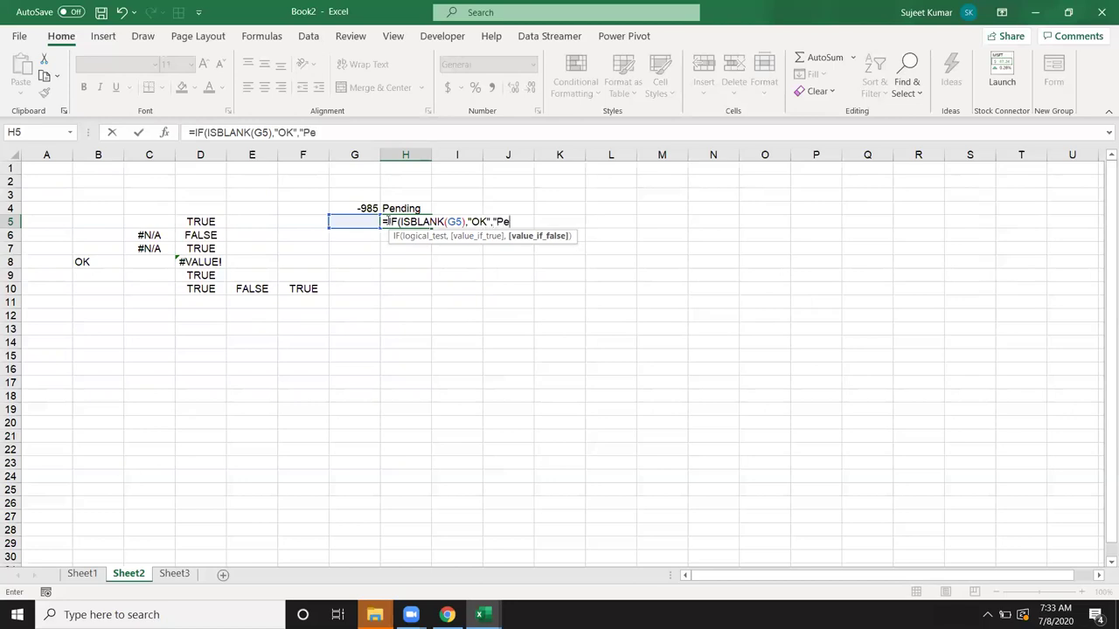
text(nding")
key(Return)
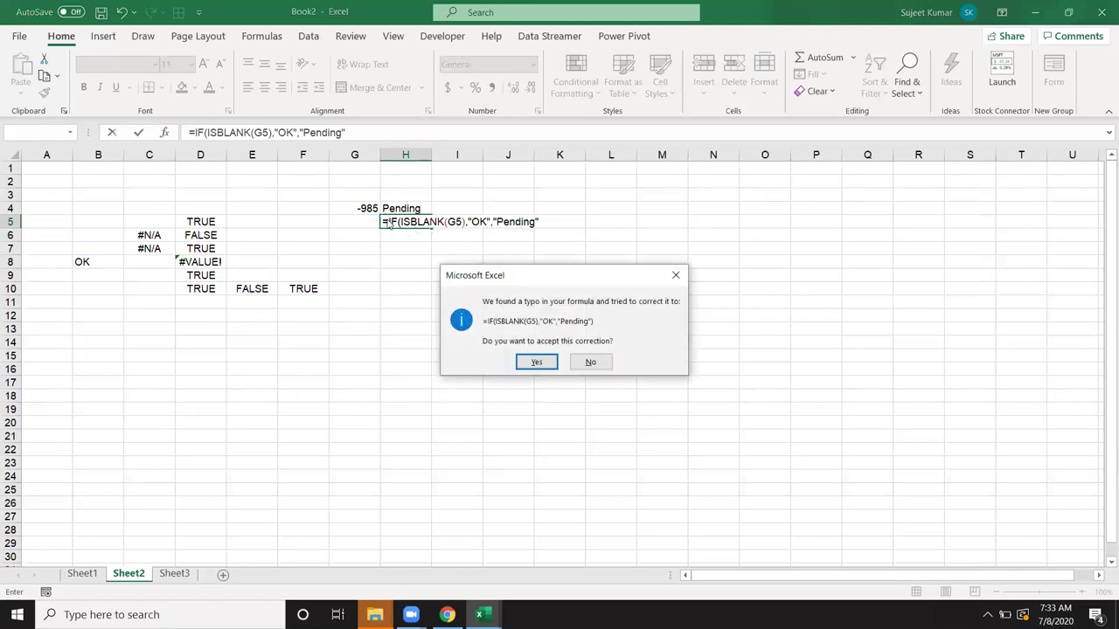
Accept Excel's formula correction, recheck H5, and bring up the open Excel windows.
key(Return)
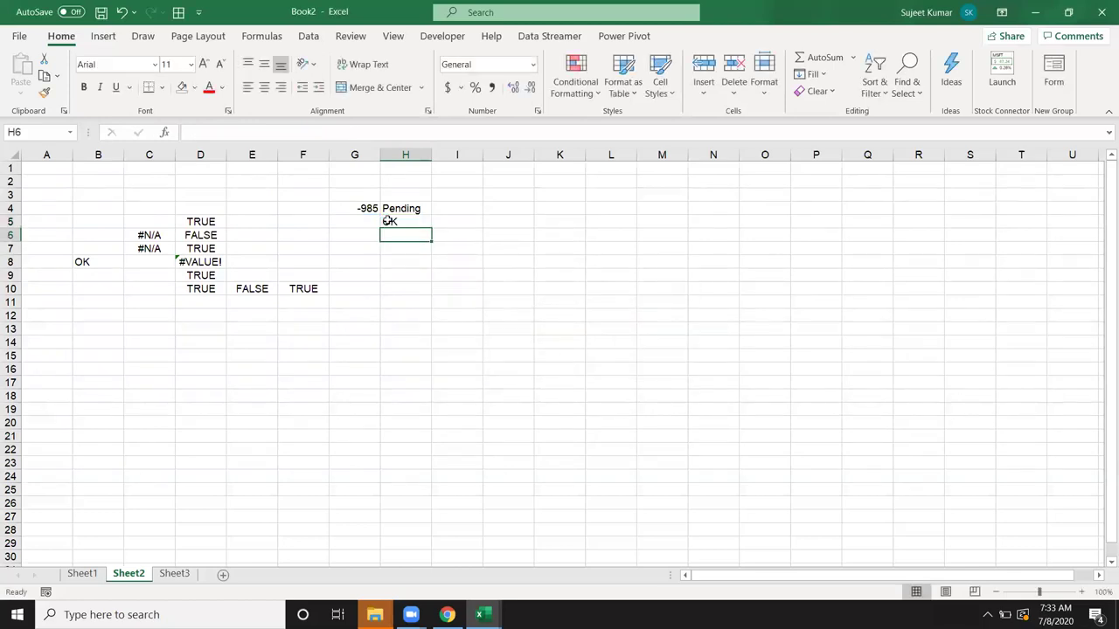
click(387, 221)
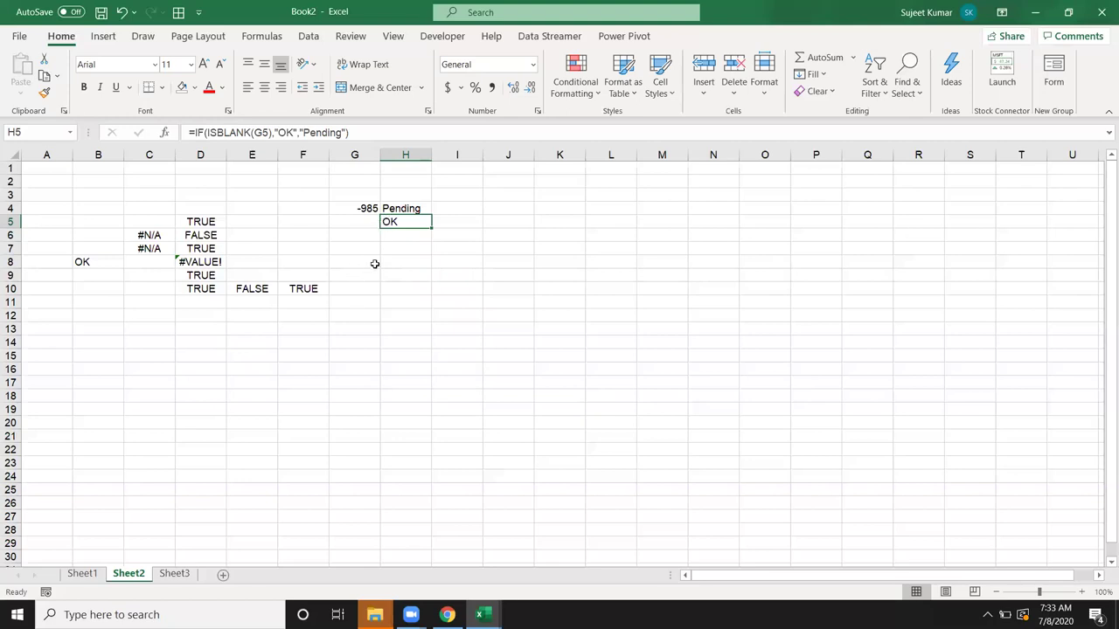
click(481, 615)
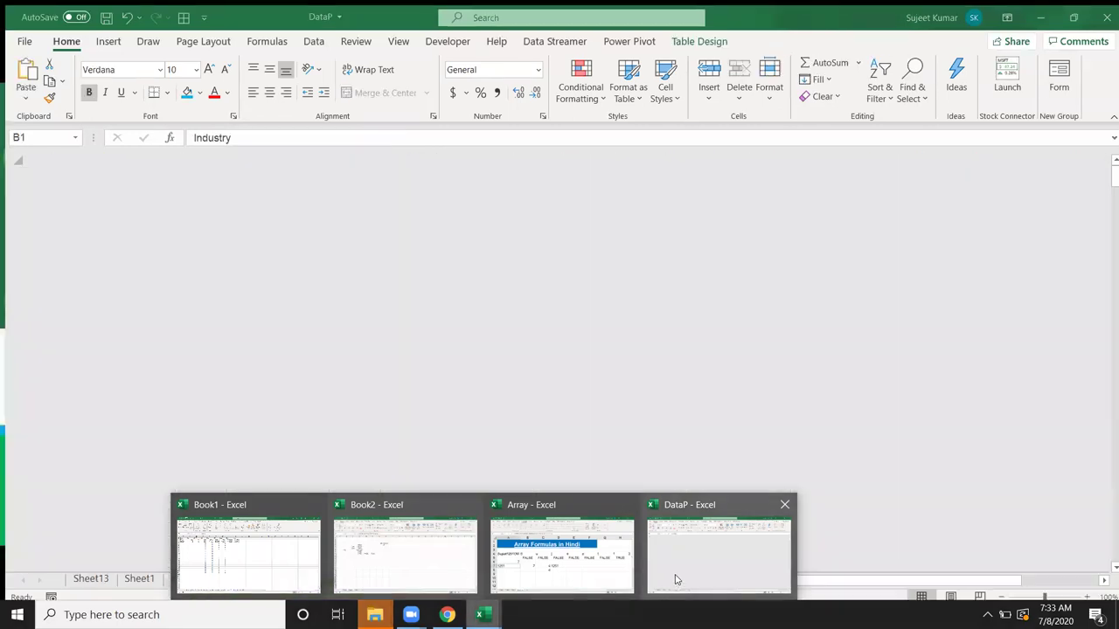
Bring the Array workbook to the front and switch to its Sheet2.
mouse_move(659, 581)
click(561, 554)
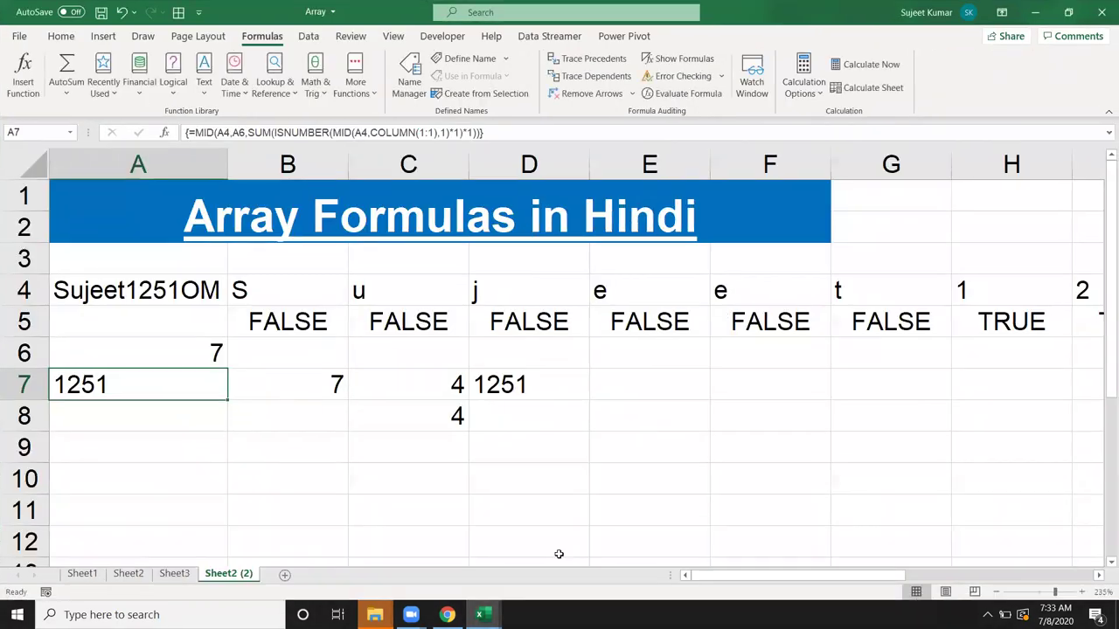
click(92, 574)
click(138, 574)
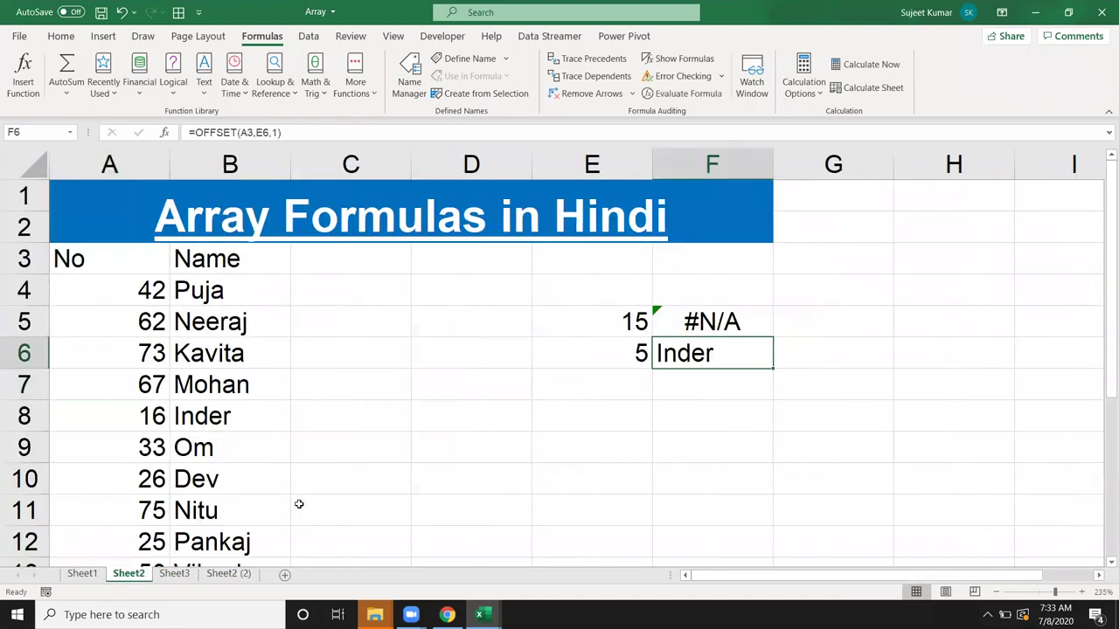
Enter =CELL("filename") in D9 to show the workbook path, file name and sheet.
click(520, 460)
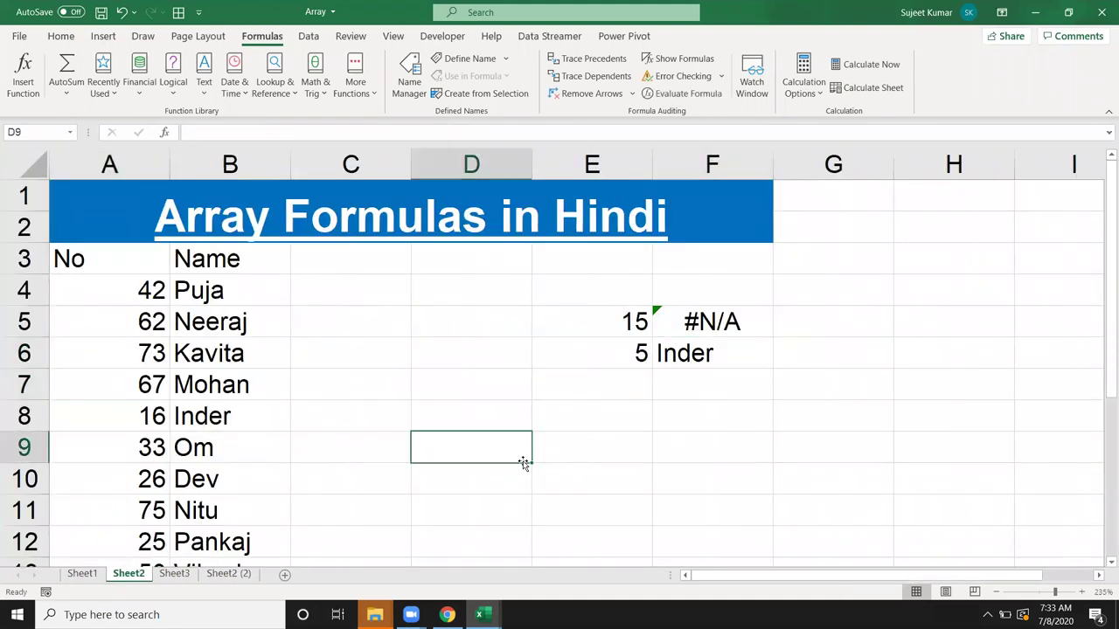
text(=)
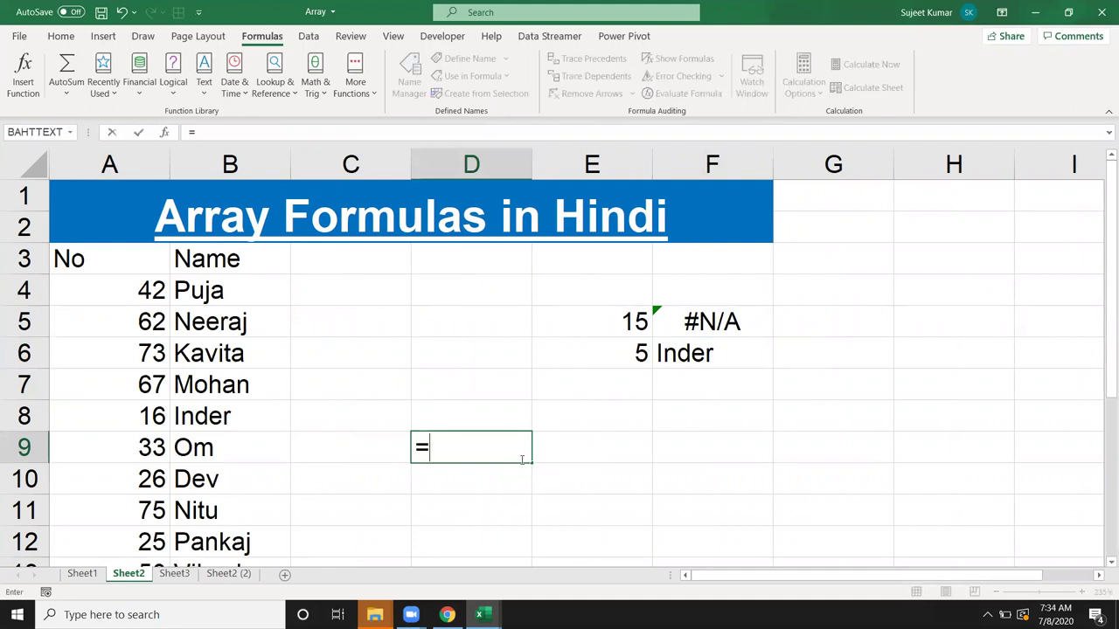
text(ce)
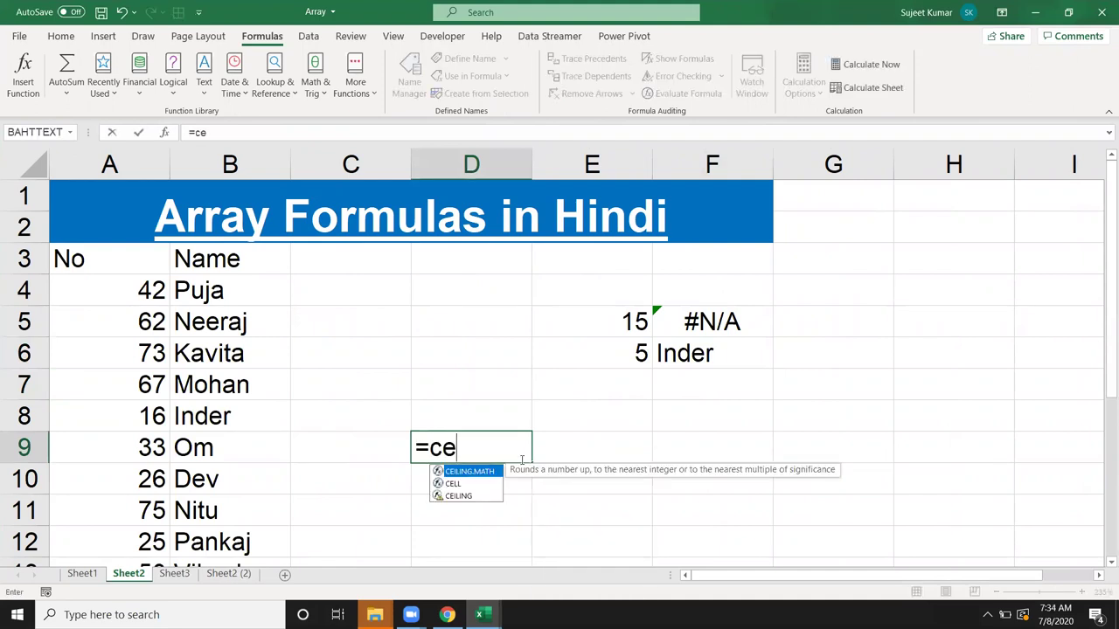
key(Down)
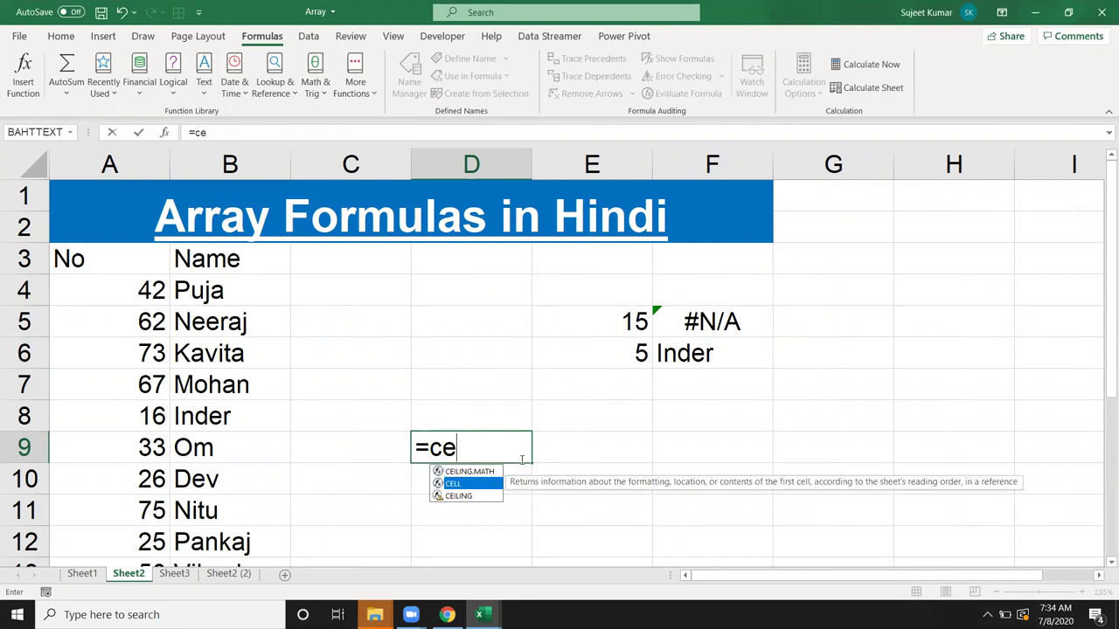
key(Tab)
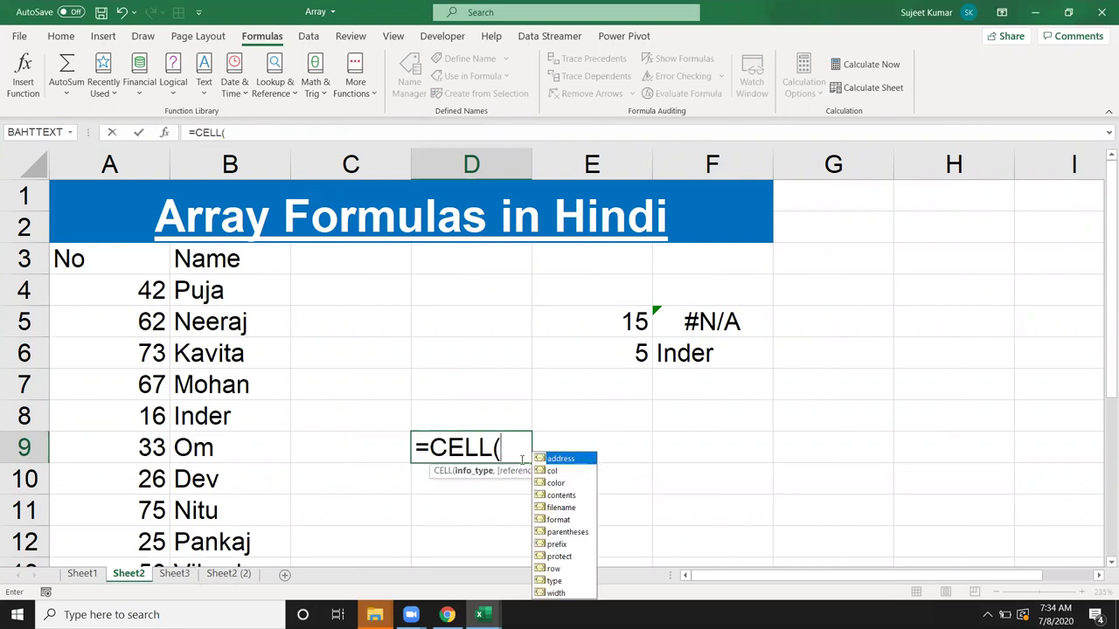
key(Down)
key(Down)
key(Down)
key(Down)
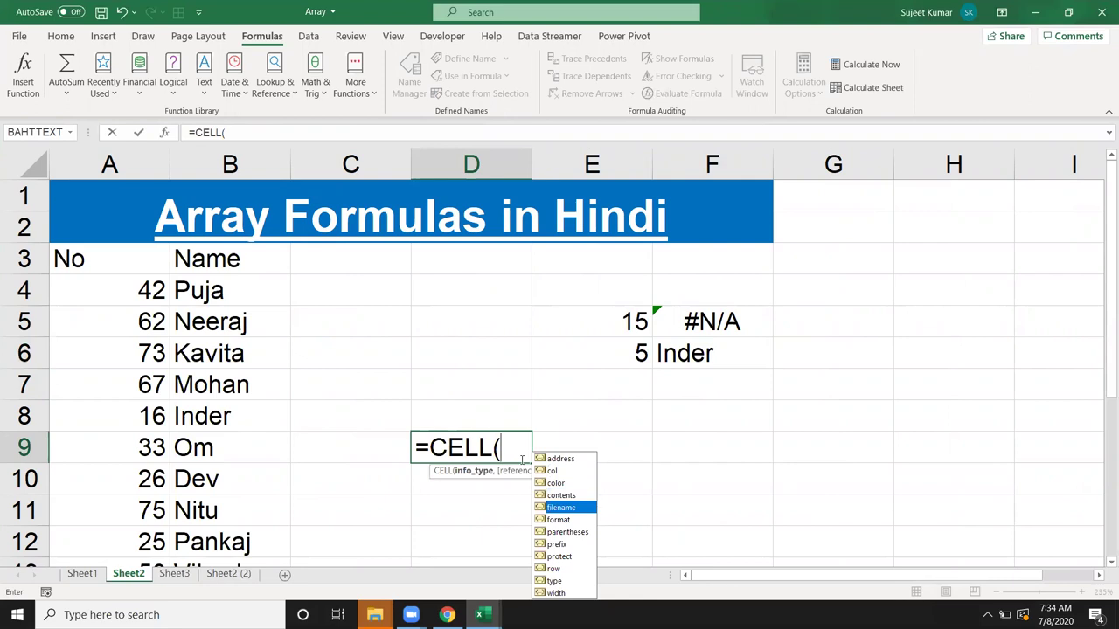
key(Tab)
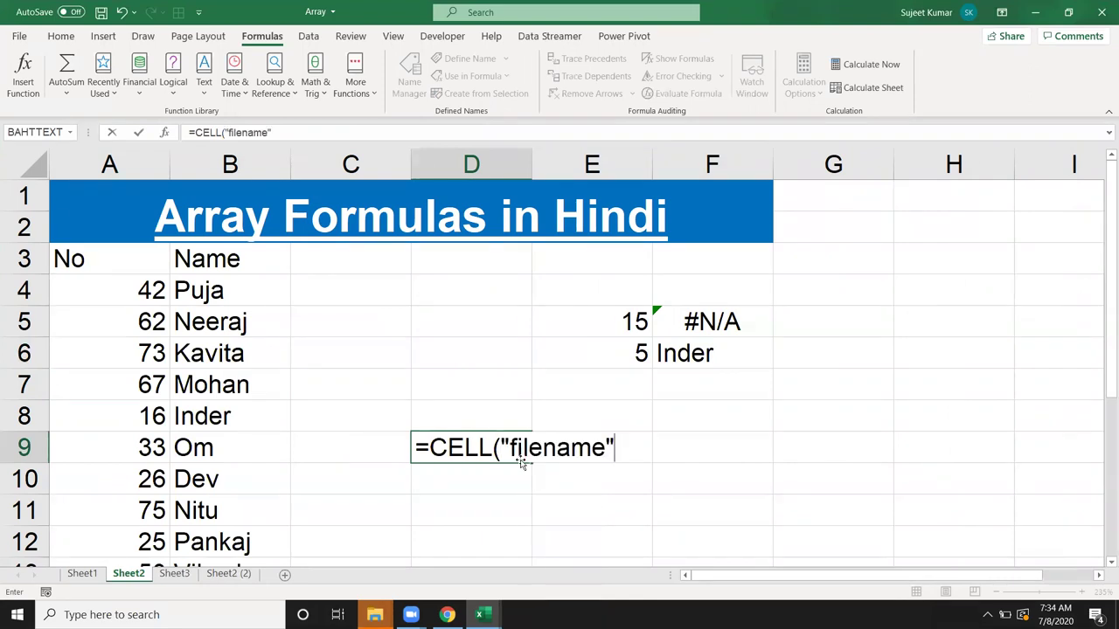
key(Return)
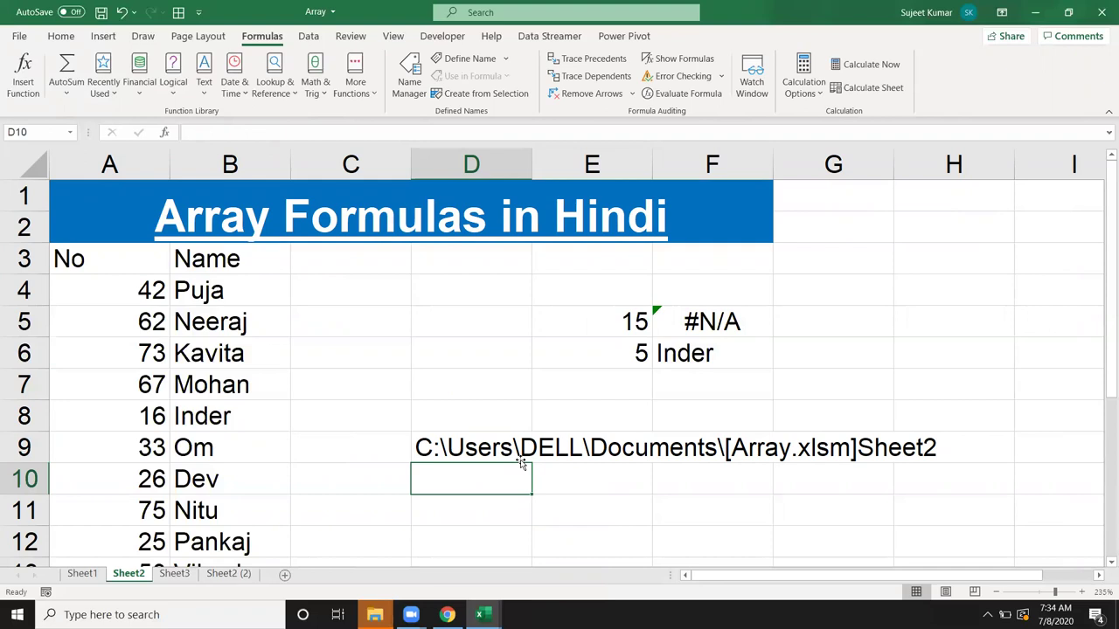
Enter =FIND("]",D9,1) in D10 to locate the closing bracket, returning 36.
text(=)
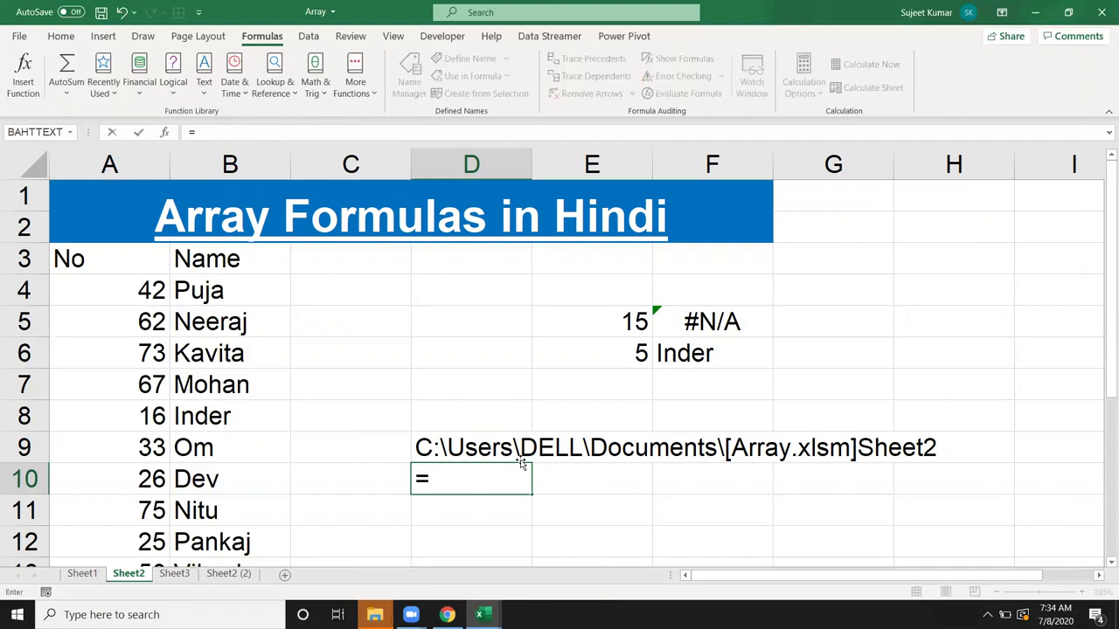
text(find)
key(Tab)
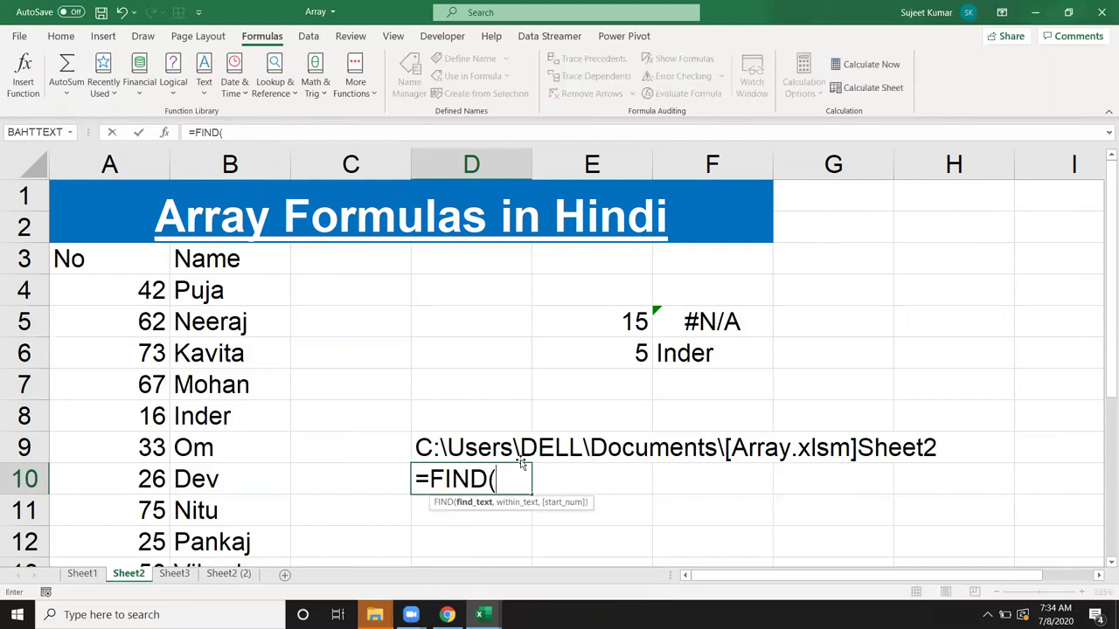
text("]",)
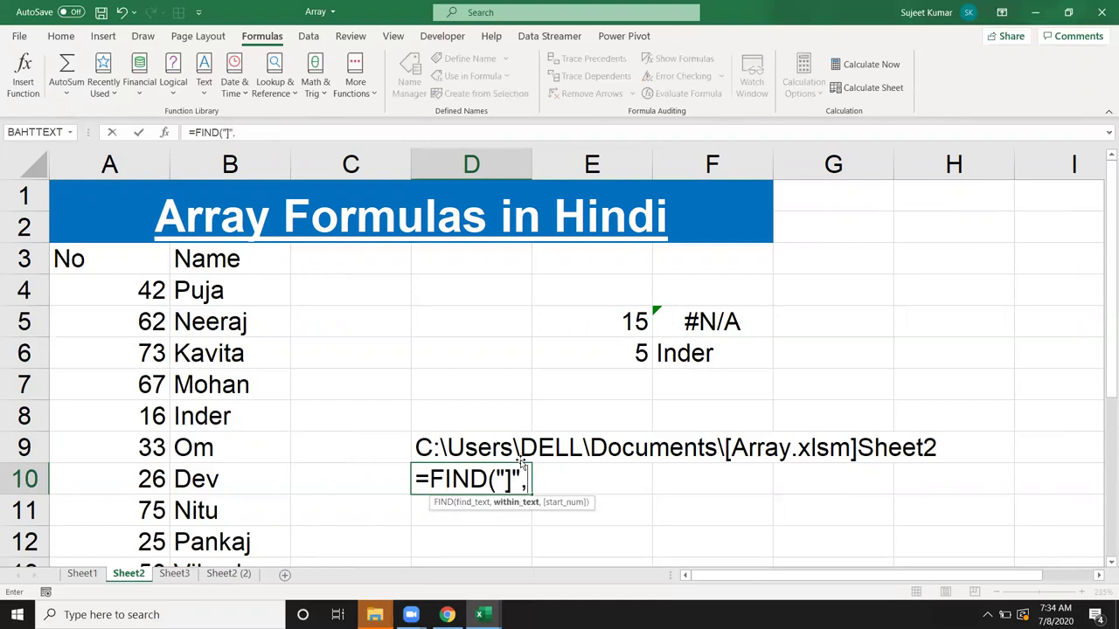
click(520, 461)
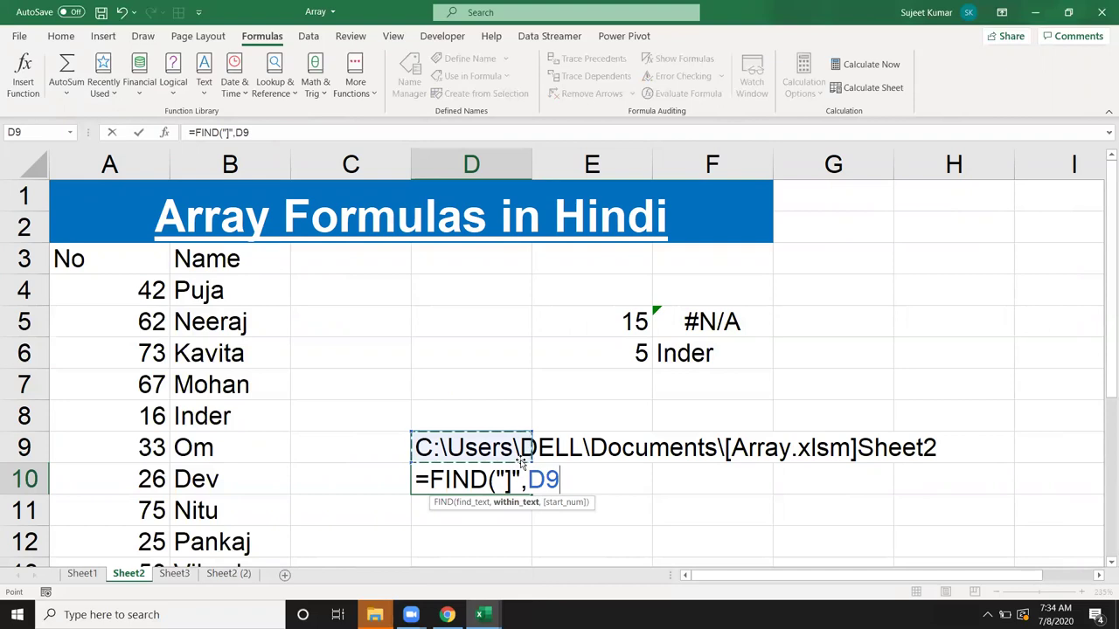
text(,1)
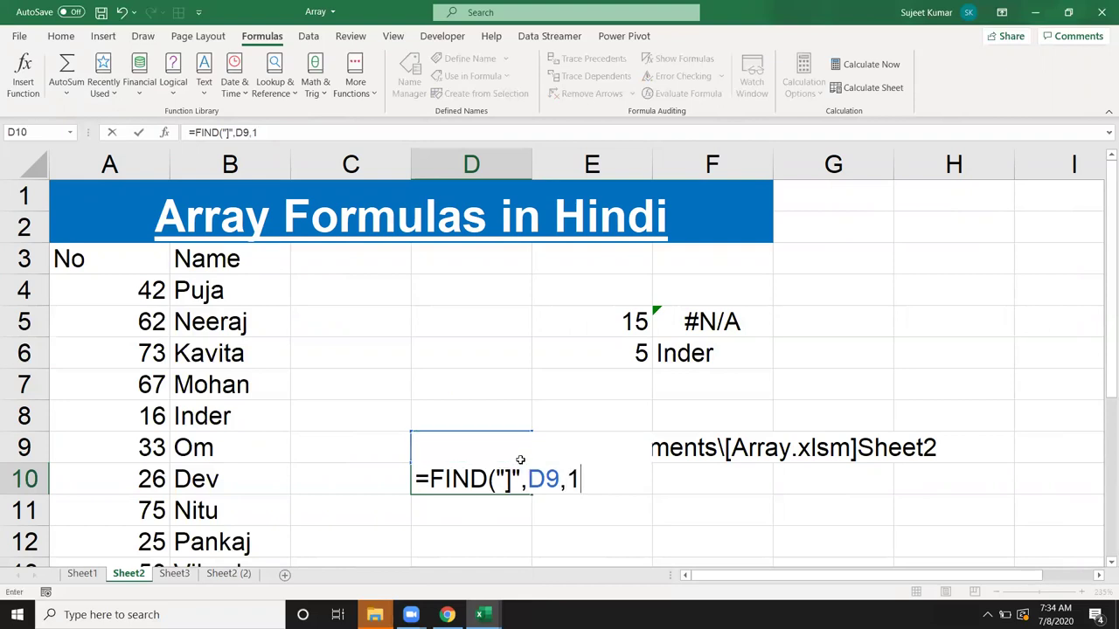
key(Return)
Enter =RIGHT(D9,LEN(D9)-D10) in E10, accepting Excel's correction, to extract Sheet2.
key(Up)
key(Right)
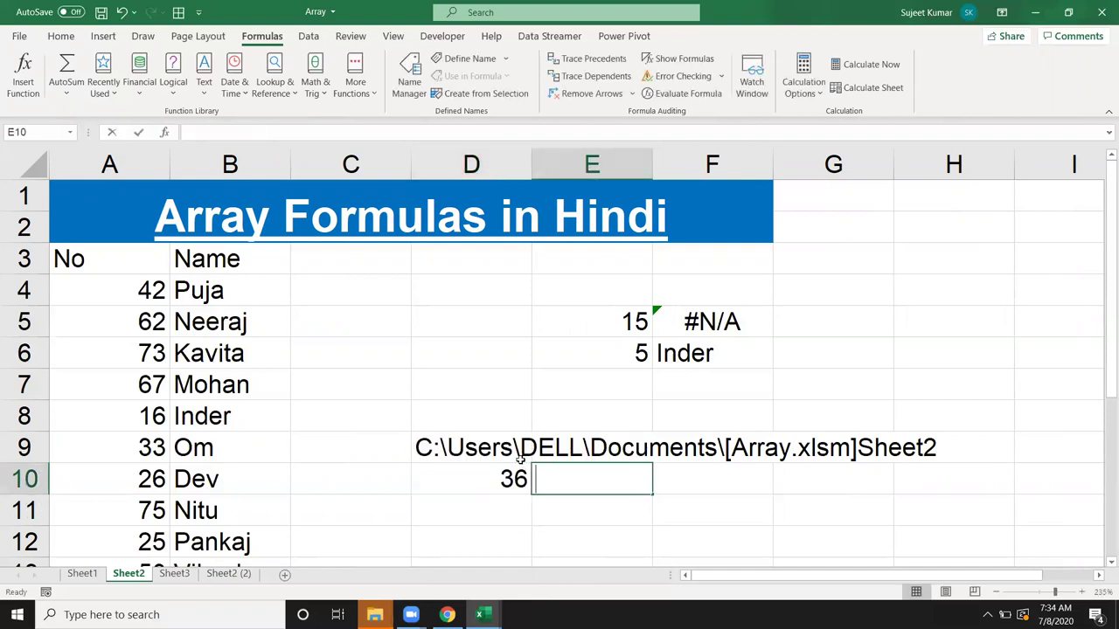
text(=ri)
key(Tab)
key(Left)
key(Left)
key(Up)
key(Right)
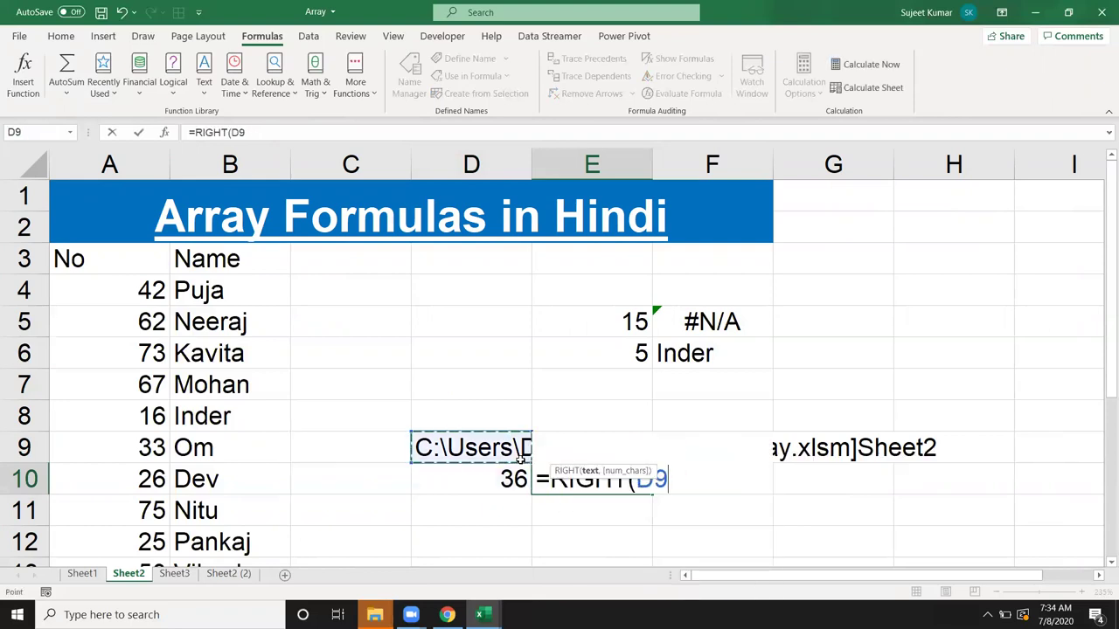
text(,le)
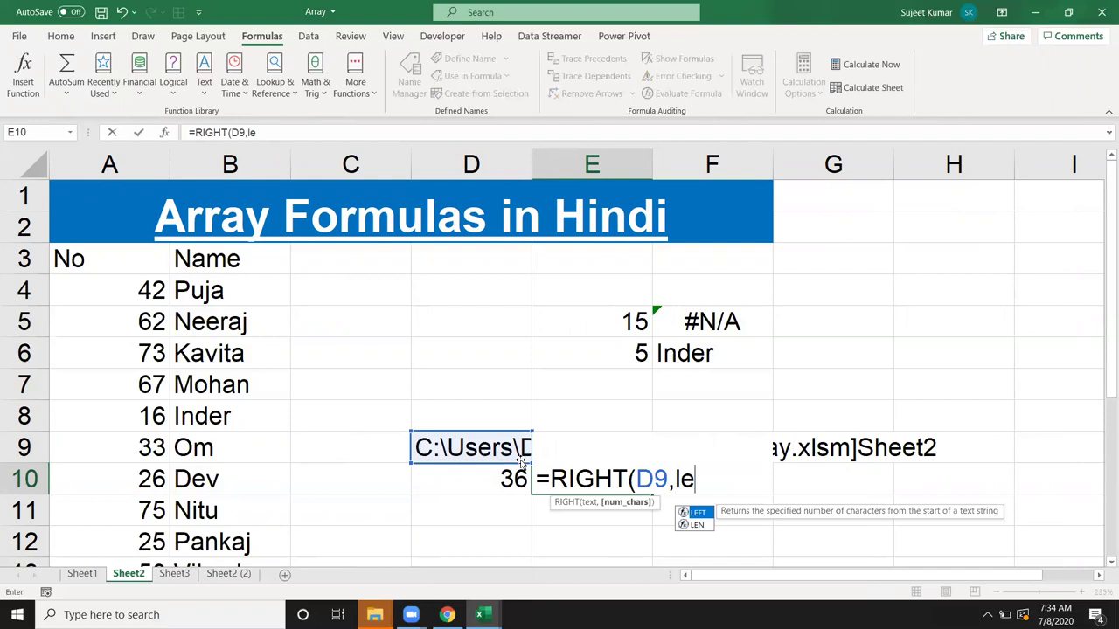
key(Tab)
key(Up)
key(Left)
text()-)
key(Down)
key(Left)
key(Up)
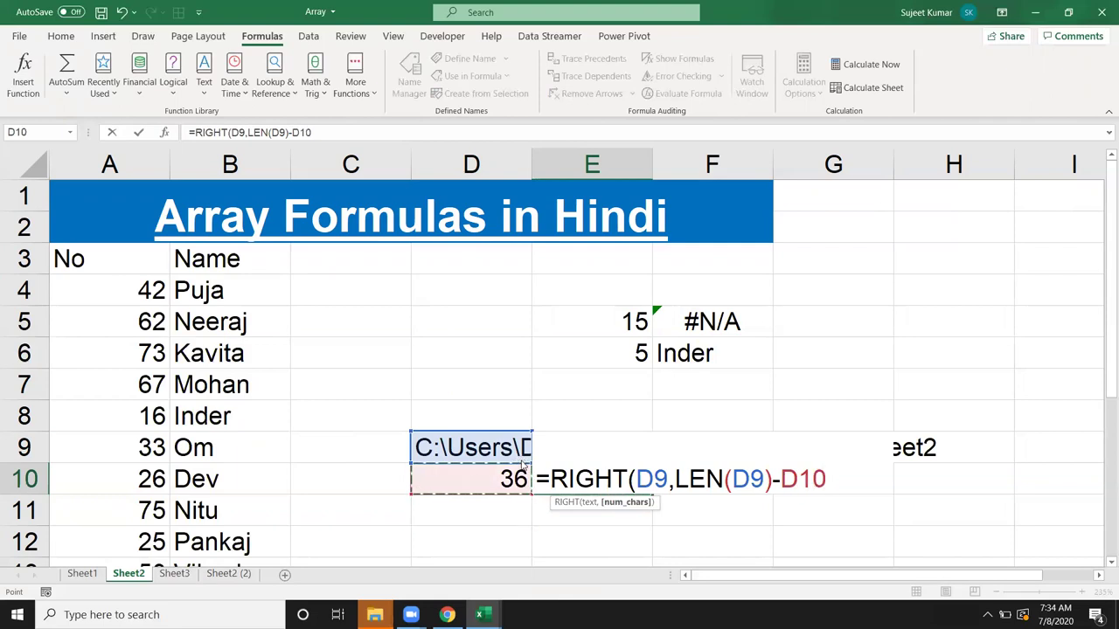
key(Return)
key(Return)
Check E10's result and start renaming the Sheet2 tab to Array.
key(Up)
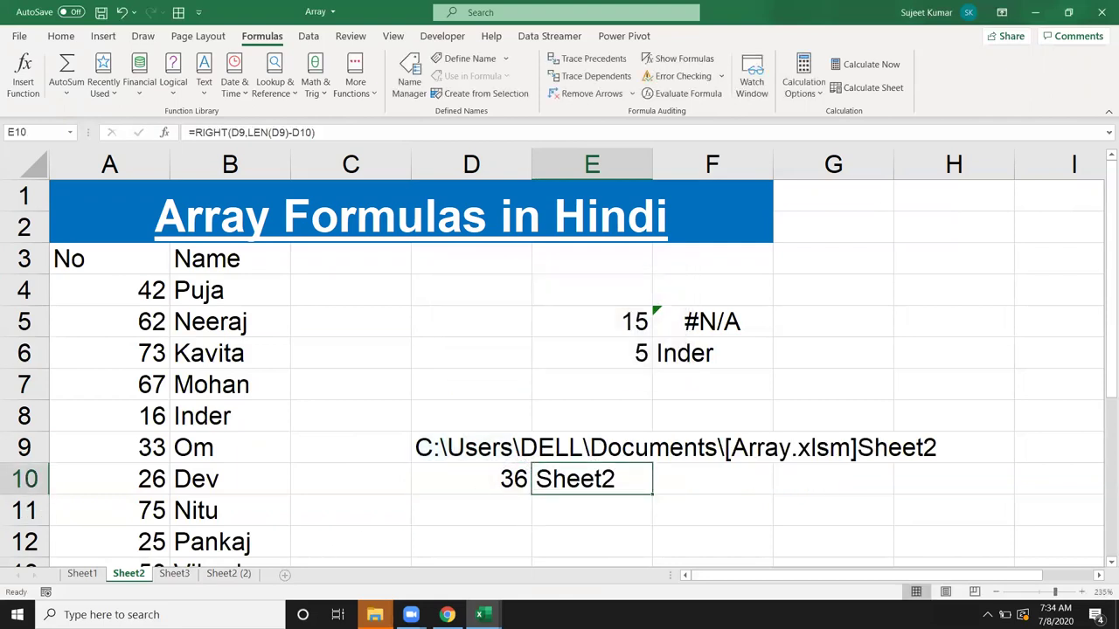
drag(130, 574, 129, 574)
text(Array)
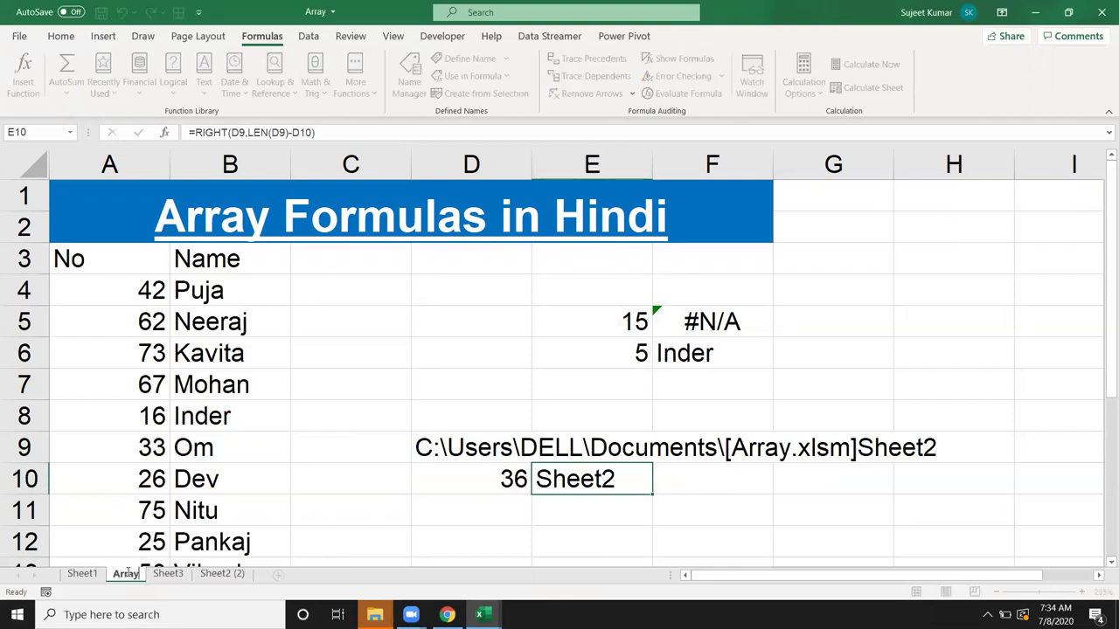
Confirm the Array sheet name, then re-commit Book2's H5 IF/ISBLANK formula showing OK.
key(Return)
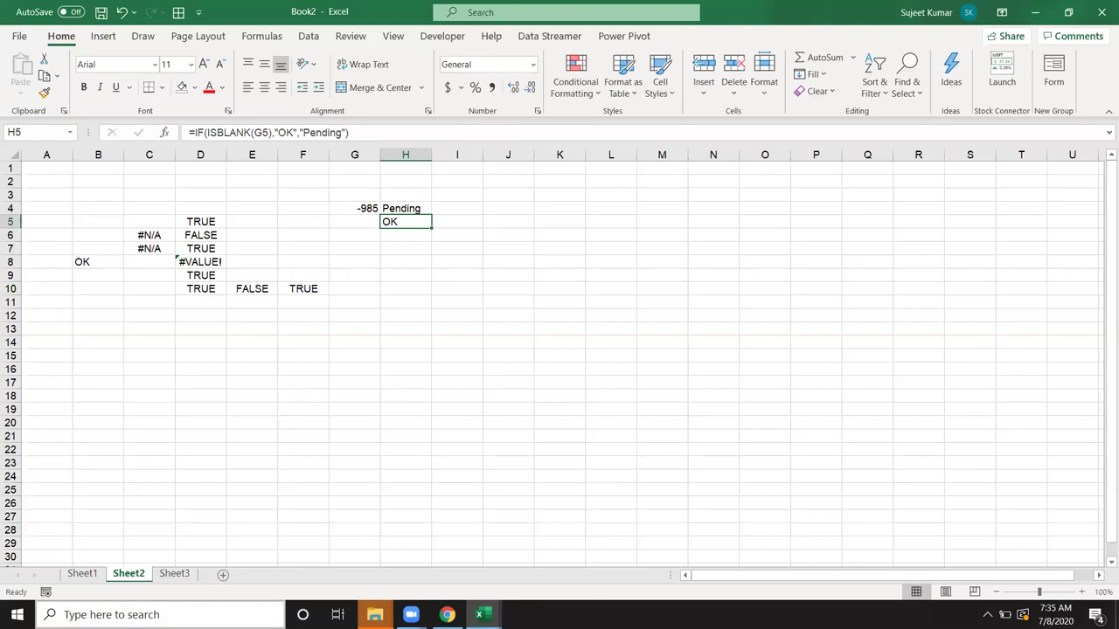
key(F2)
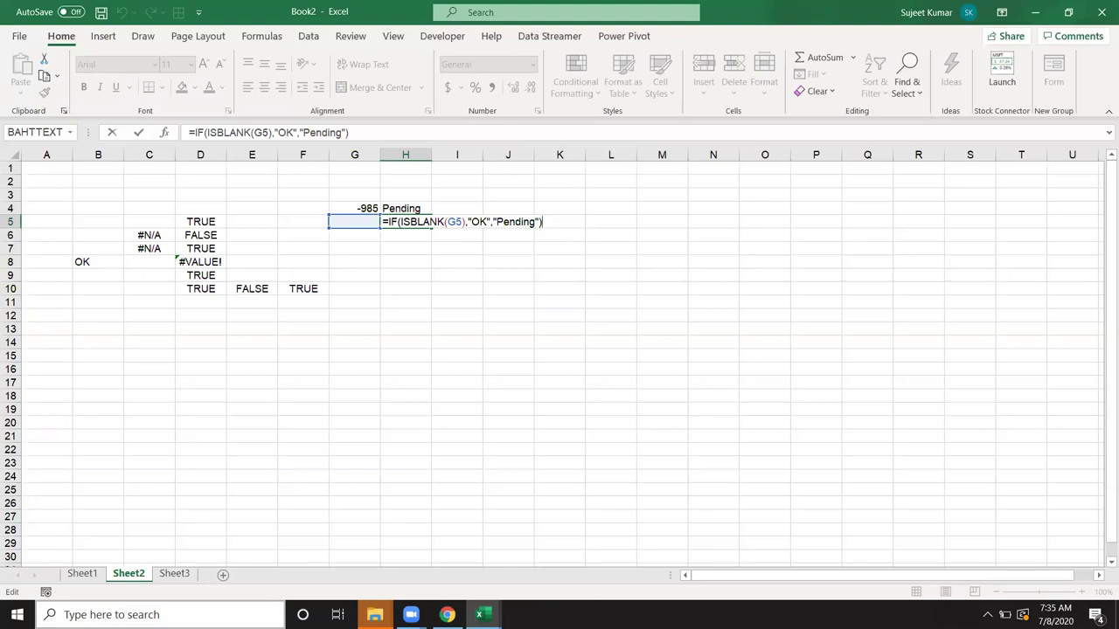
key(ctrl+Return)
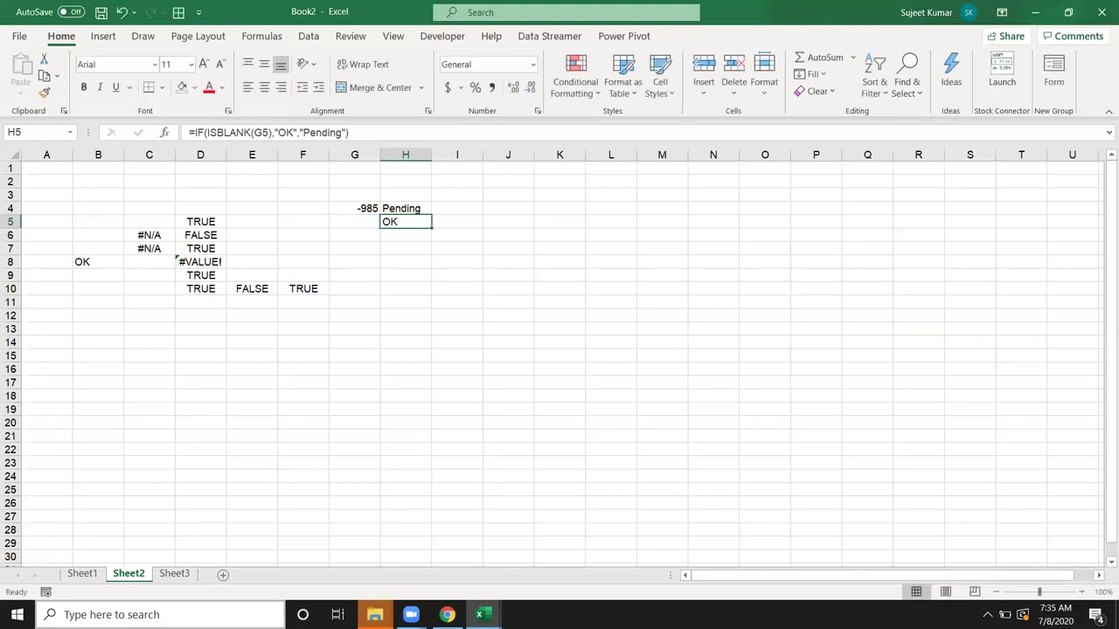
Enter =INFO("RELEASE") in H8 so it displays the Excel version 16.0.
click(420, 262)
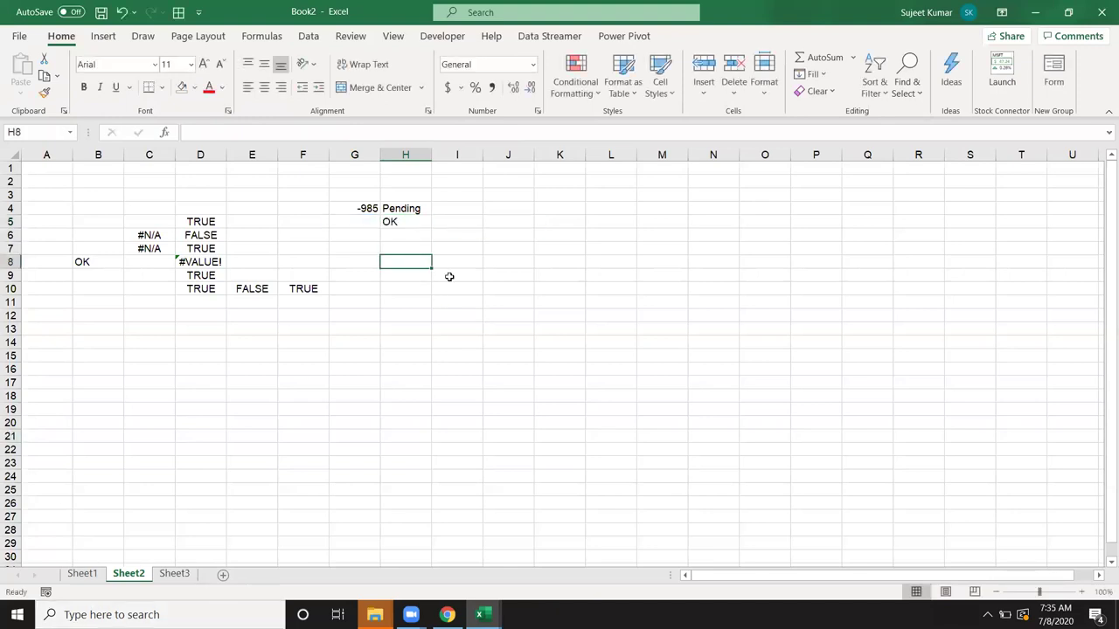
text(=inf)
key(Tab)
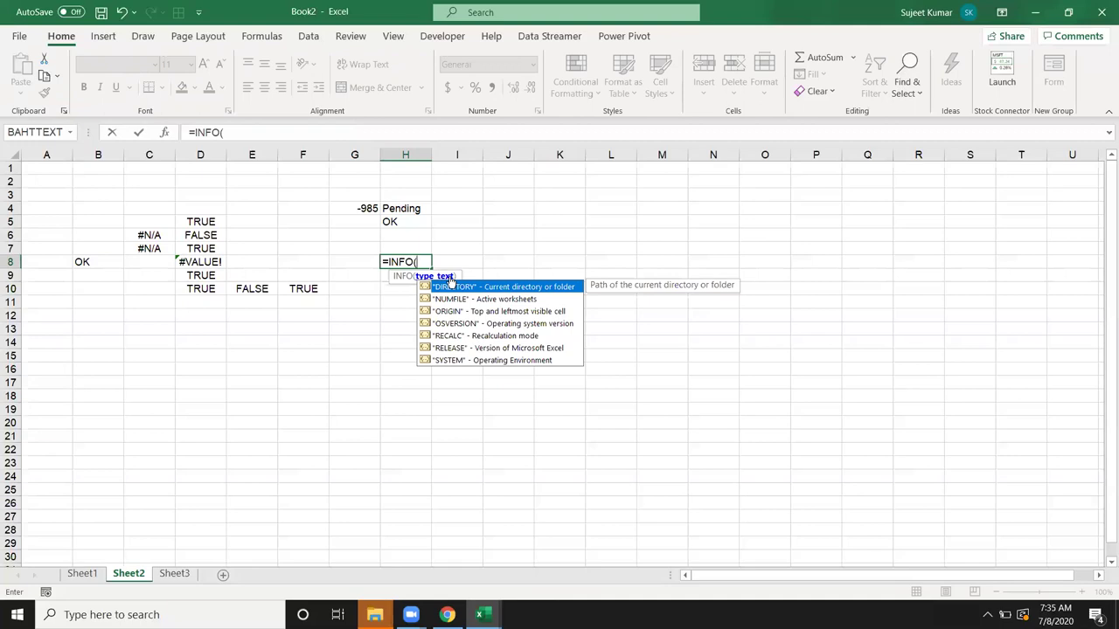
key(Down)
key(Down)
key(Down)
key(Down)
key(Down)
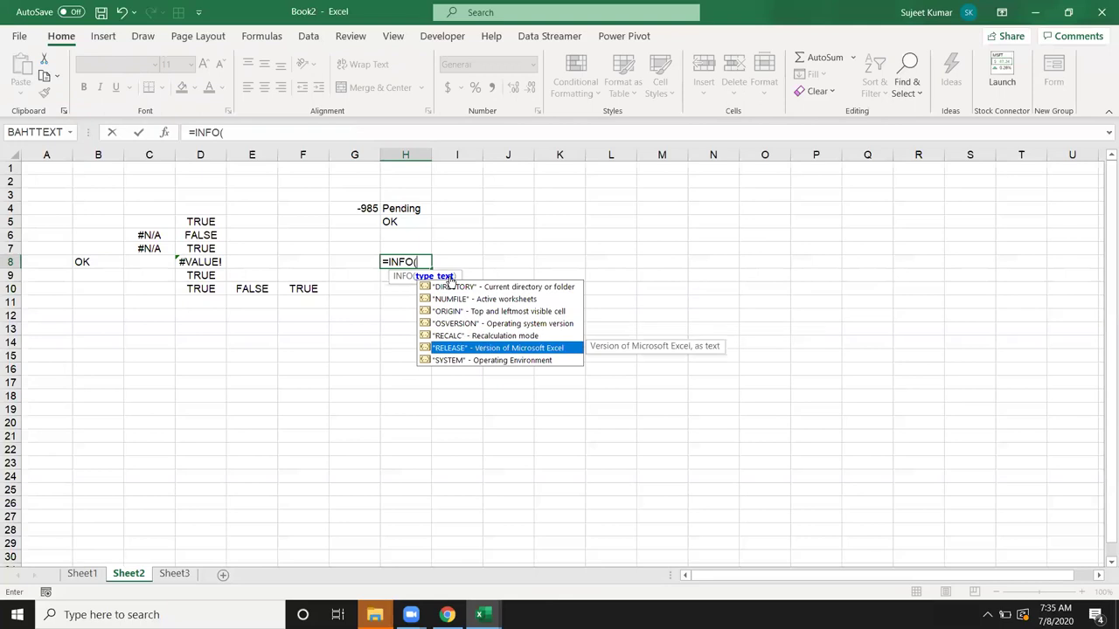
key(Tab)
key(Return)
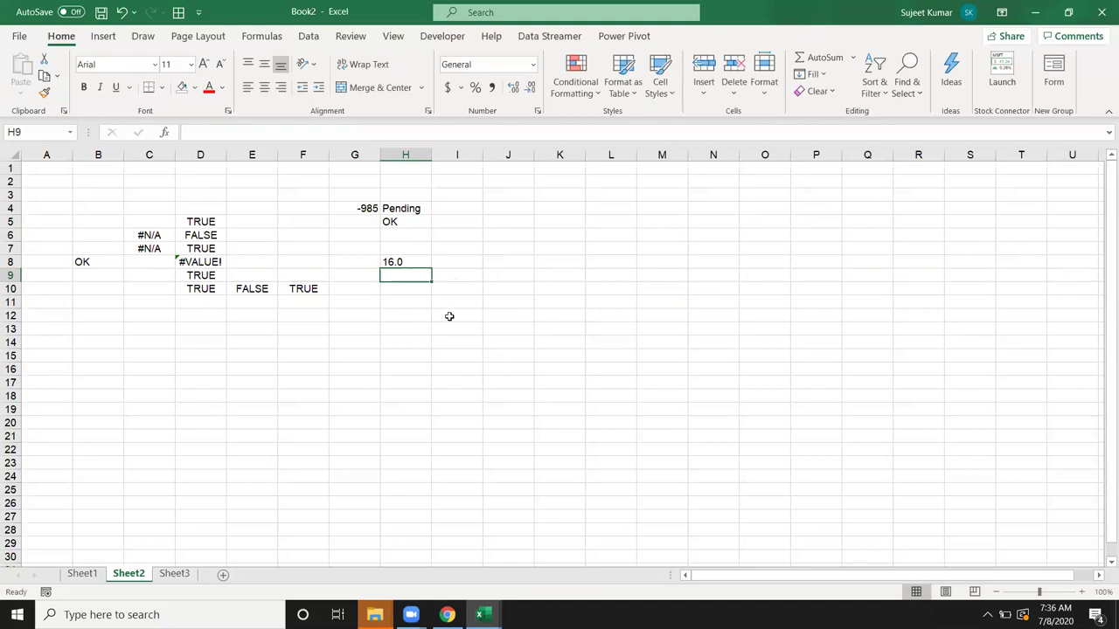
Bring the Zoom folder's File Explorer window forward and maximize it.
click(374, 615)
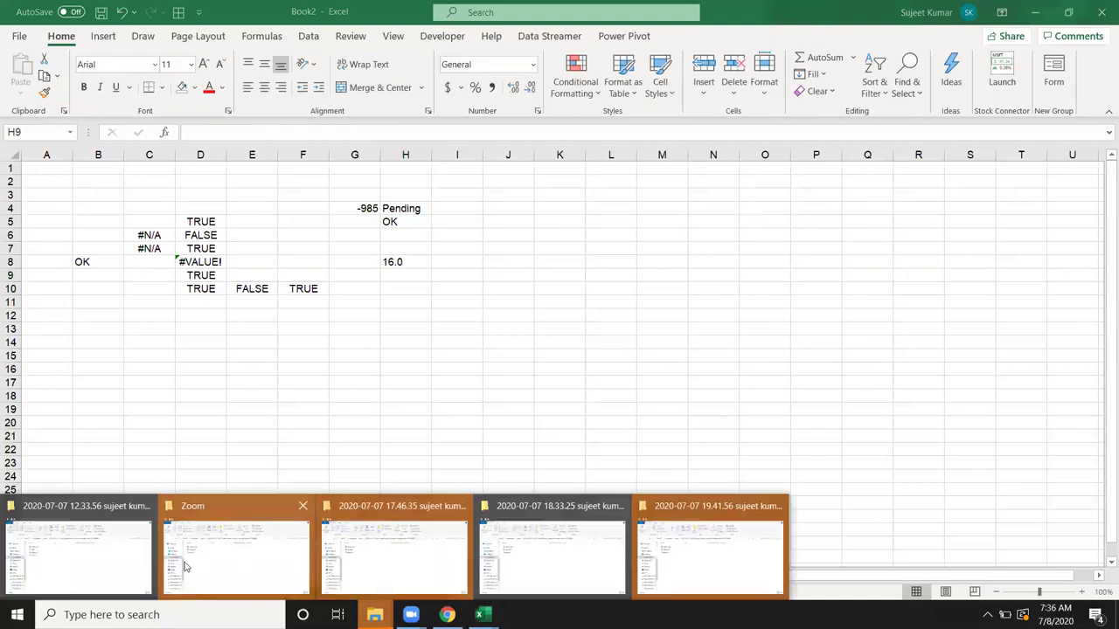
click(180, 562)
key(alt+Up)
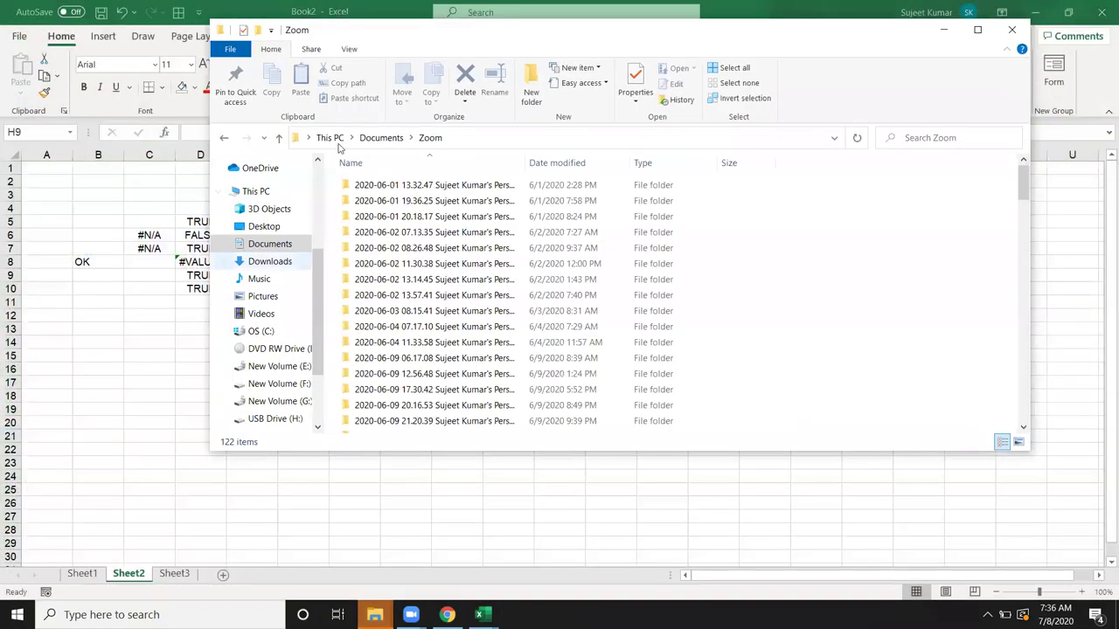
double_click(721, 41)
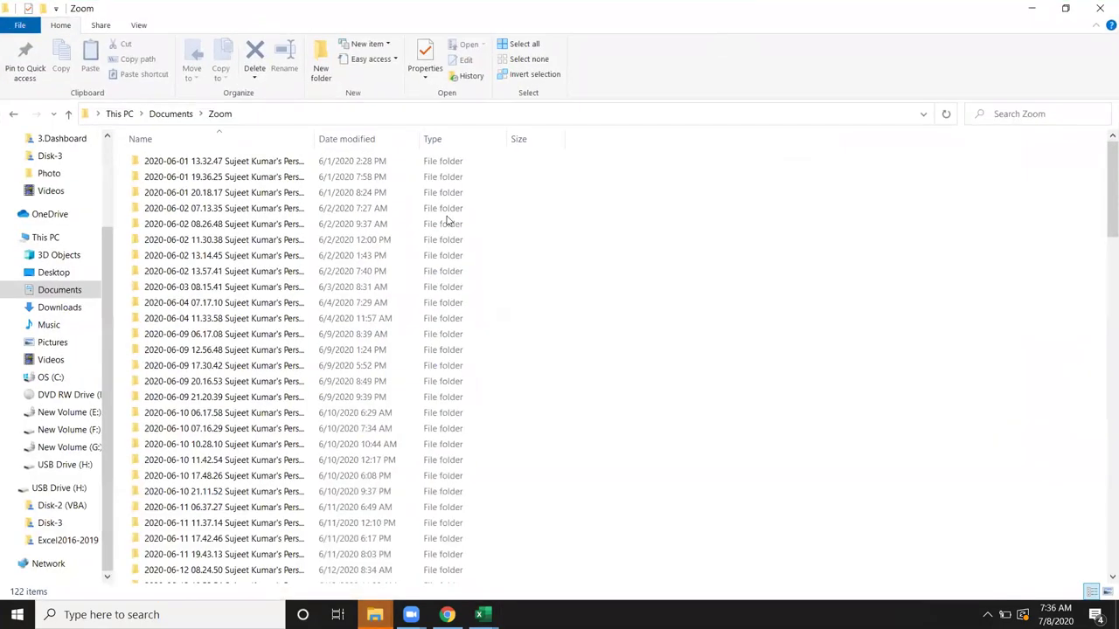
Browse to C:\Program Files\Microsoft Office and select its Office16 and Office14 folders.
click(69, 412)
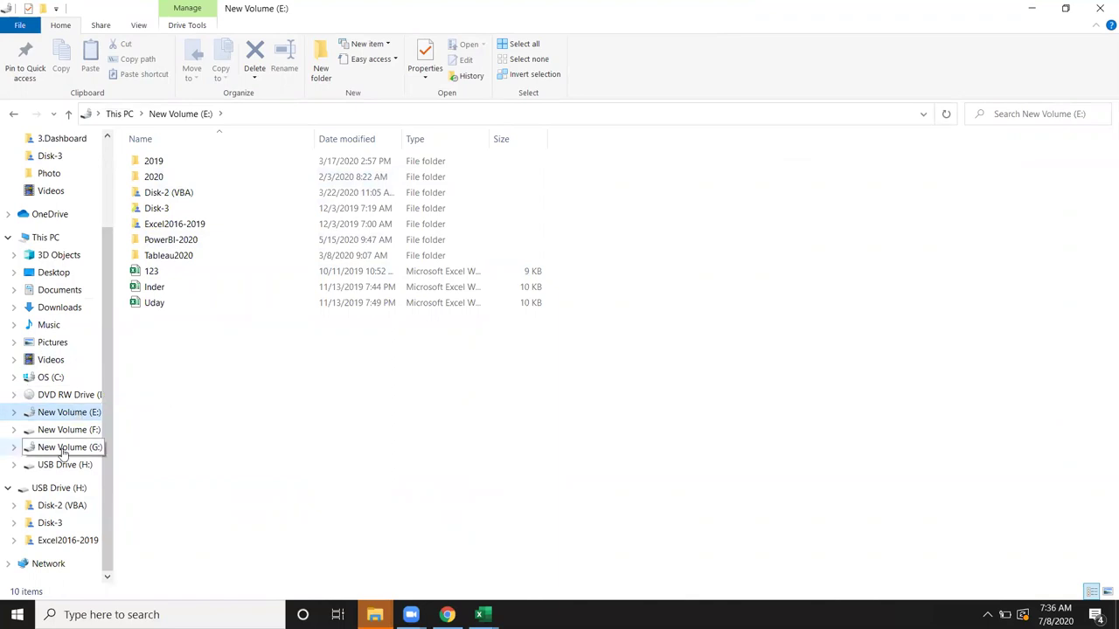
click(54, 381)
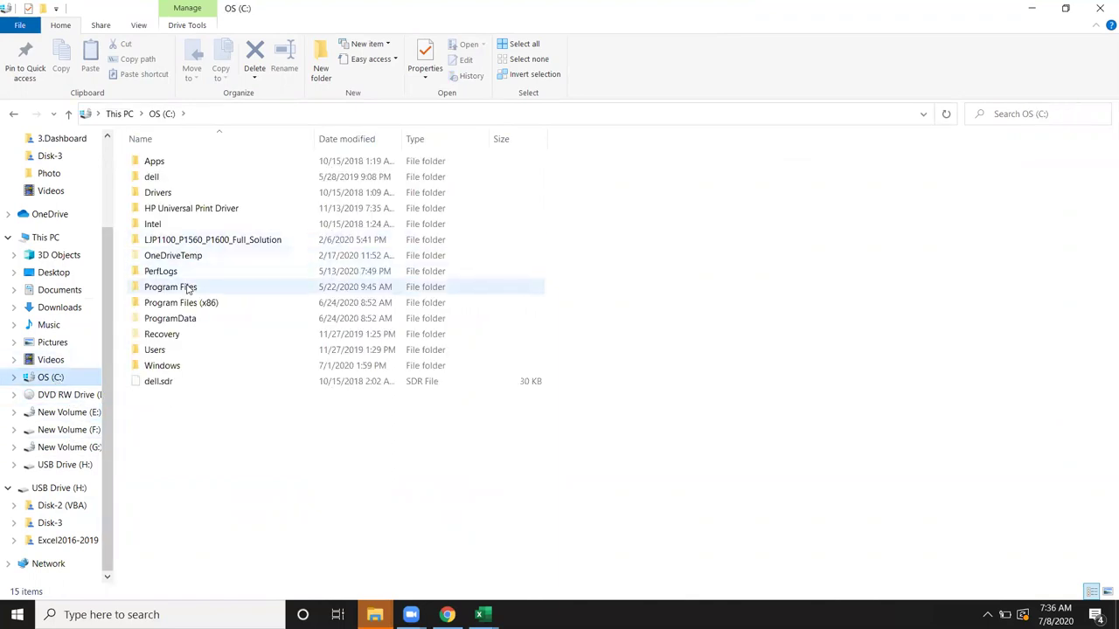
double_click(187, 287)
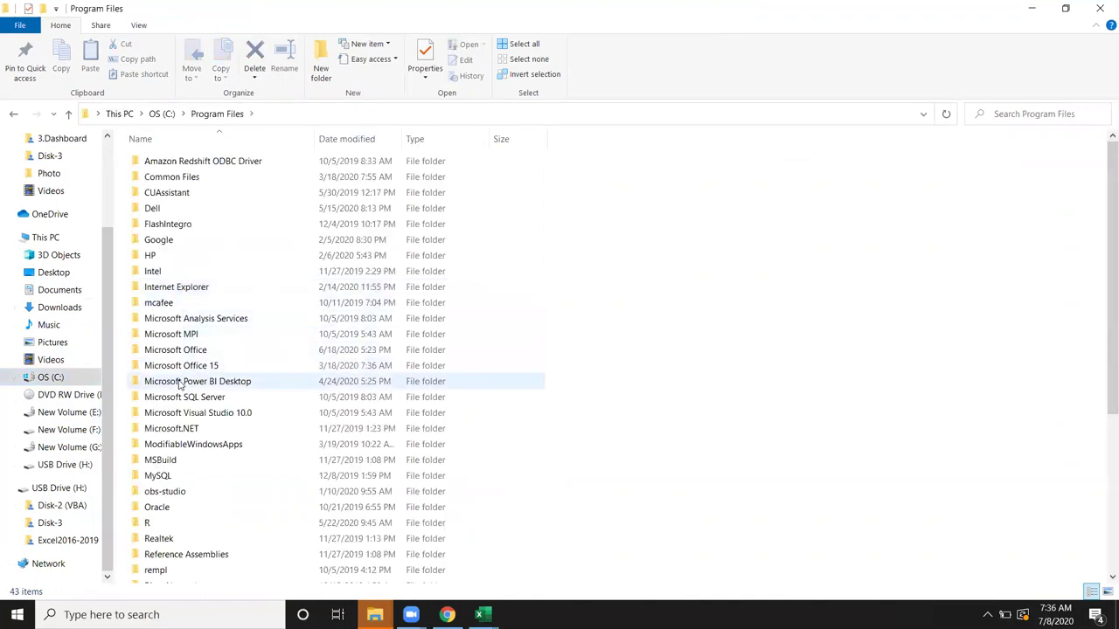
click(183, 367)
double_click(184, 369)
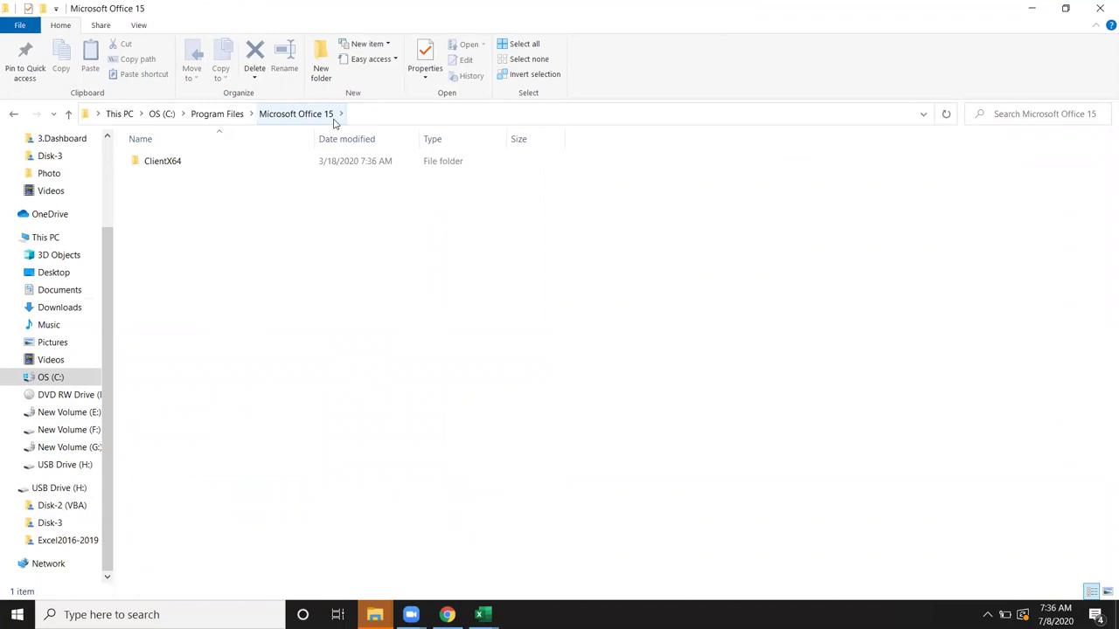
click(12, 114)
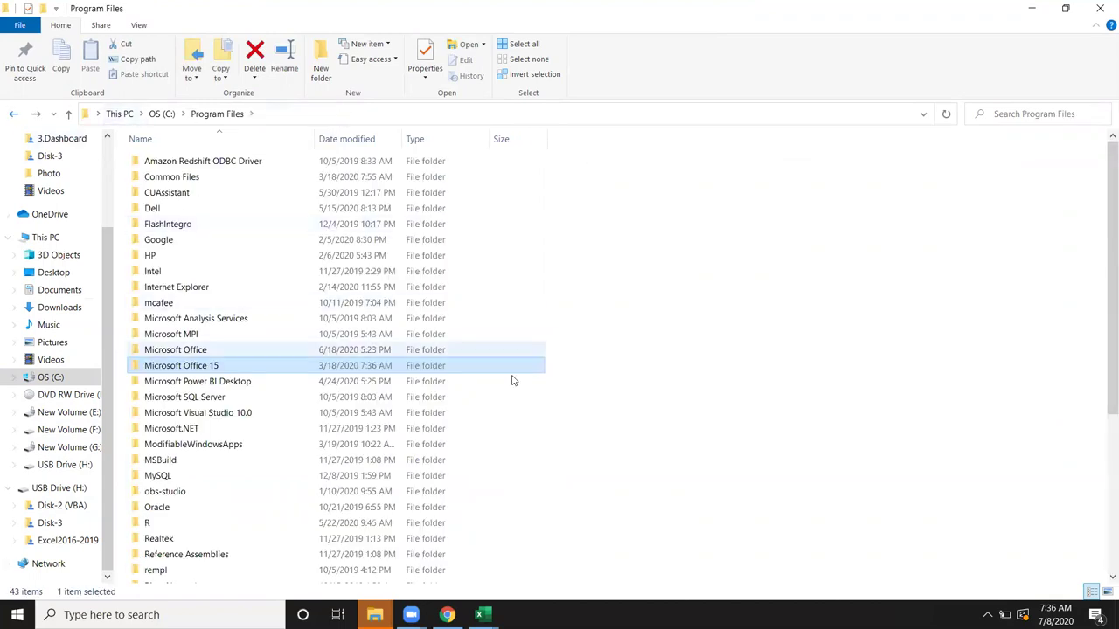
double_click(161, 350)
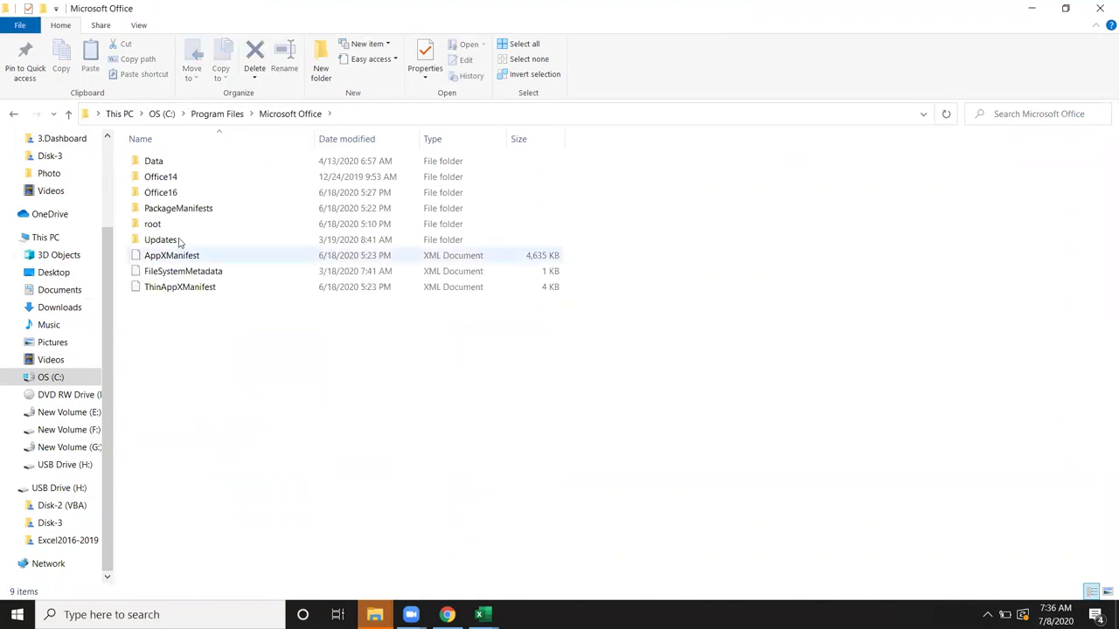
click(179, 194)
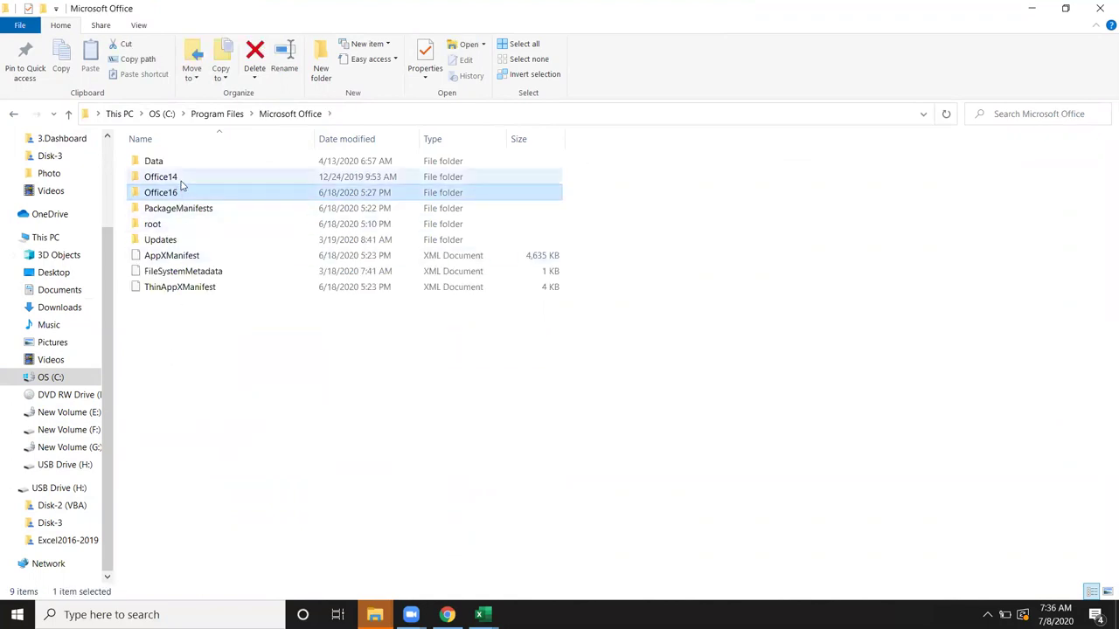
click(182, 181)
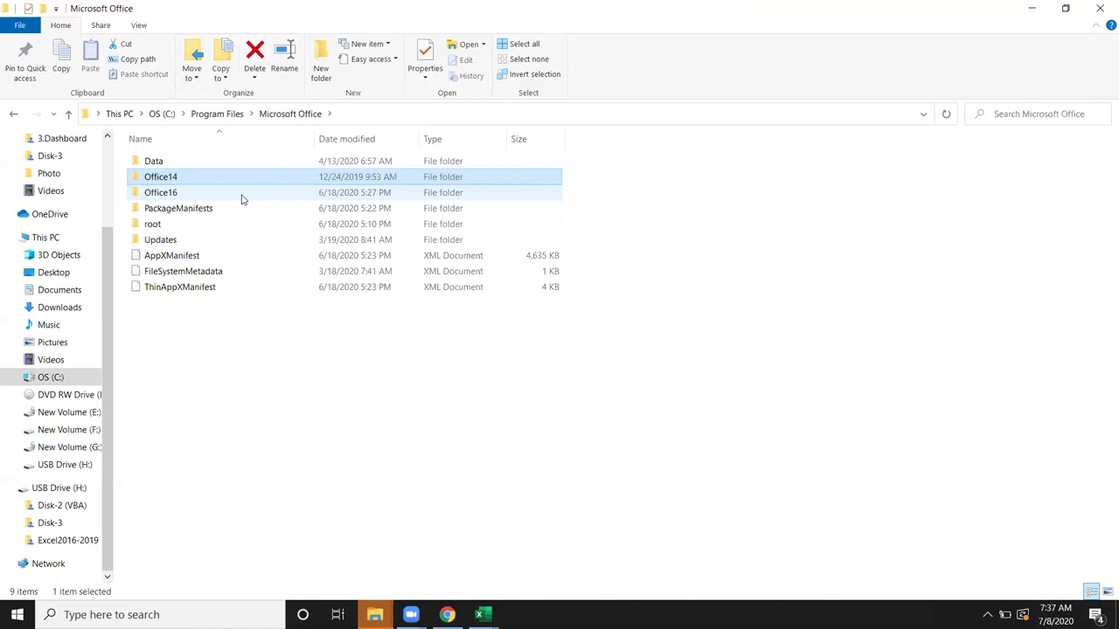
Close File Explorer and enter =INFO("SYSTEM") in H9, which returns pcdos.
click(1099, 9)
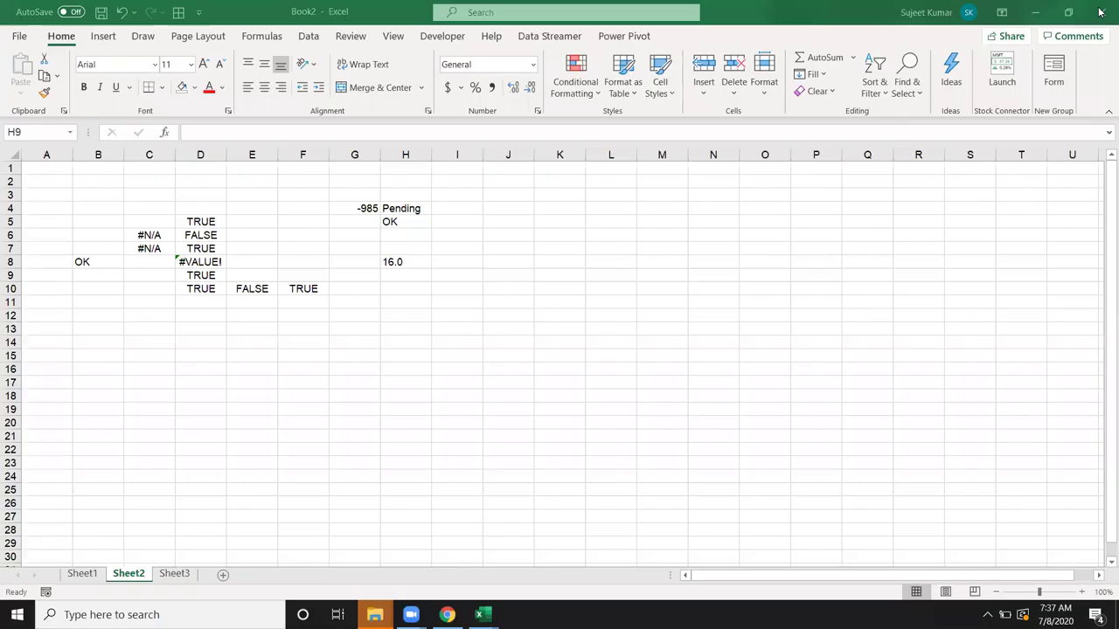
click(416, 279)
double_click(420, 279)
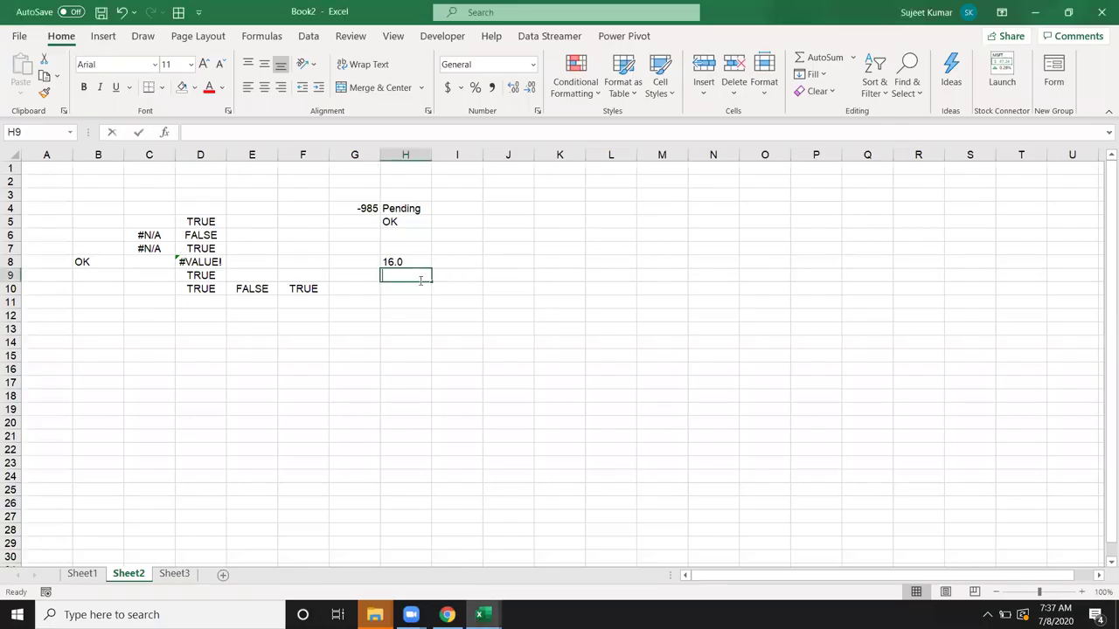
text(=i)
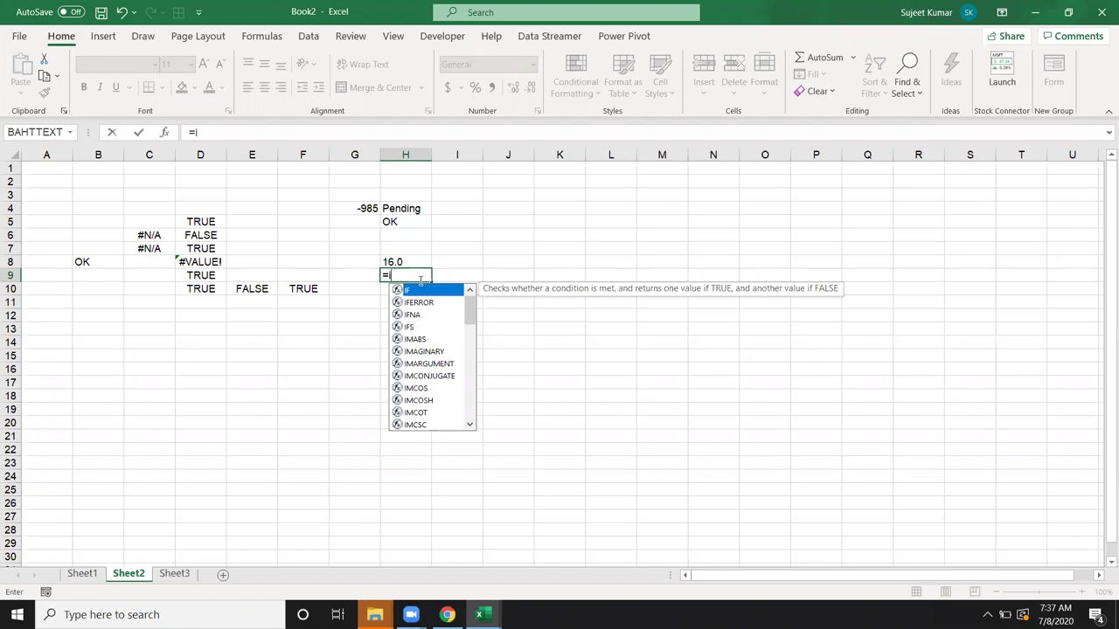
text(f)
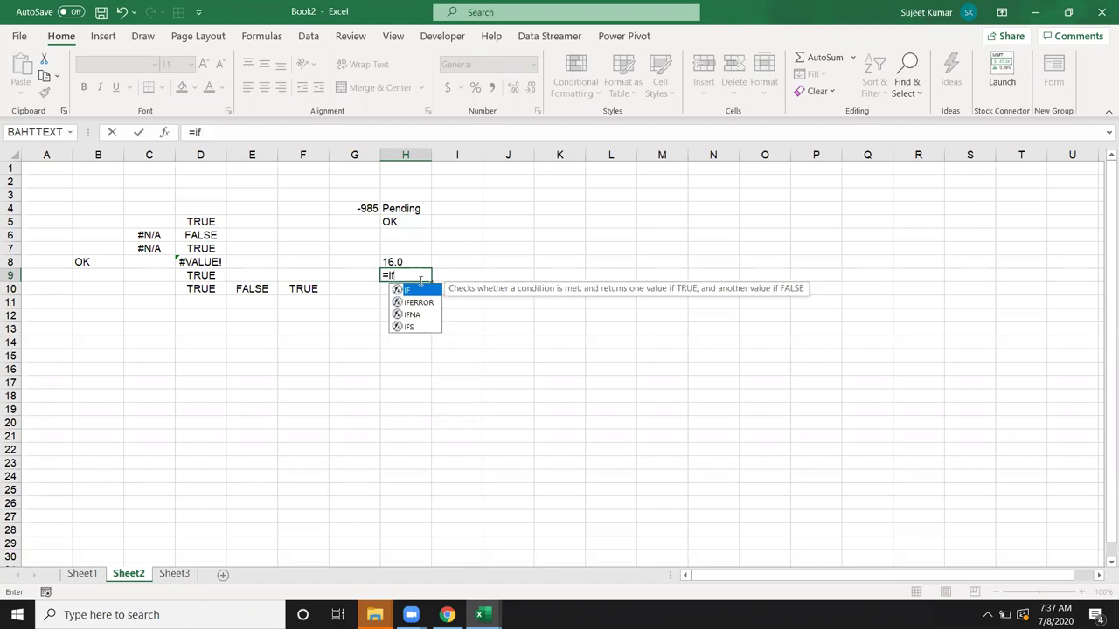
key(BackSpace)
text(n)
key(Down)
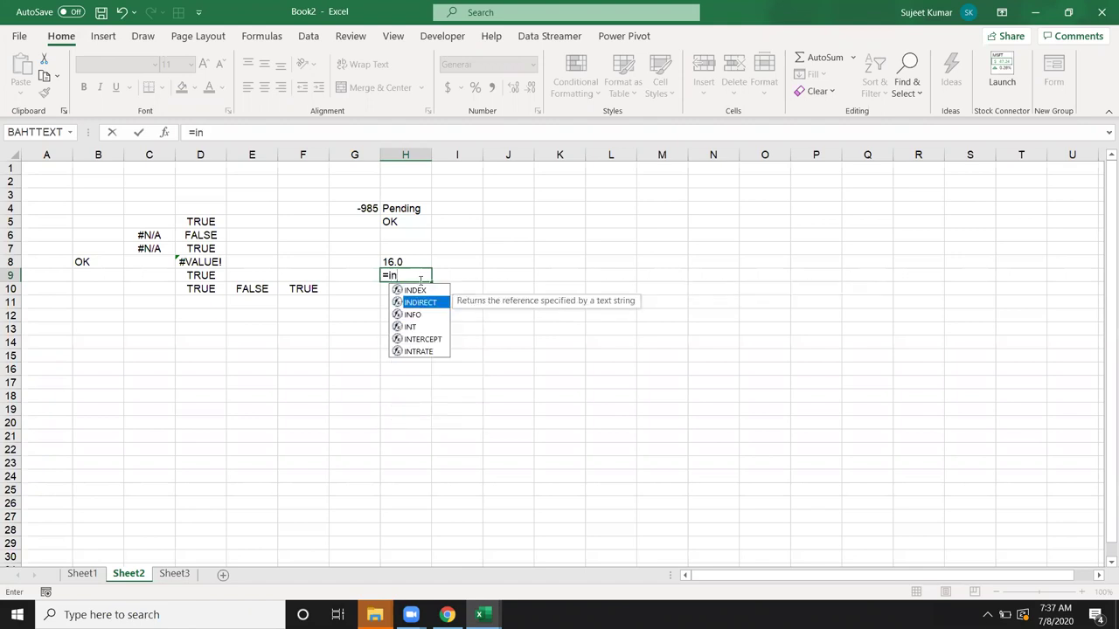
text(f)
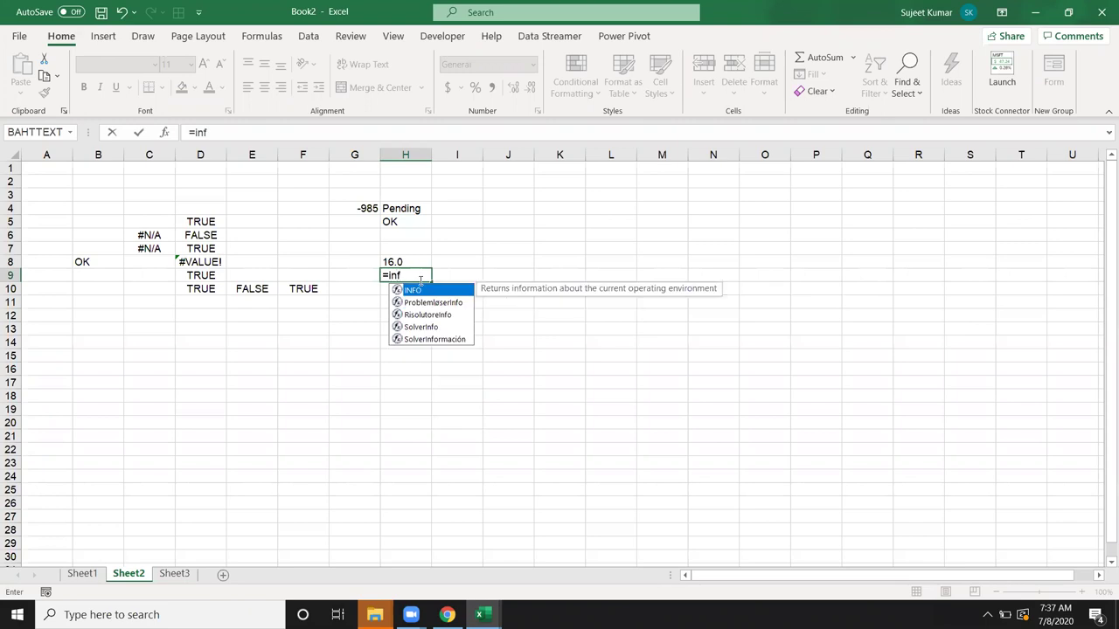
key(Tab)
key(Down)
key(Down)
key(Down)
key(Down)
key(Down)
key(Down)
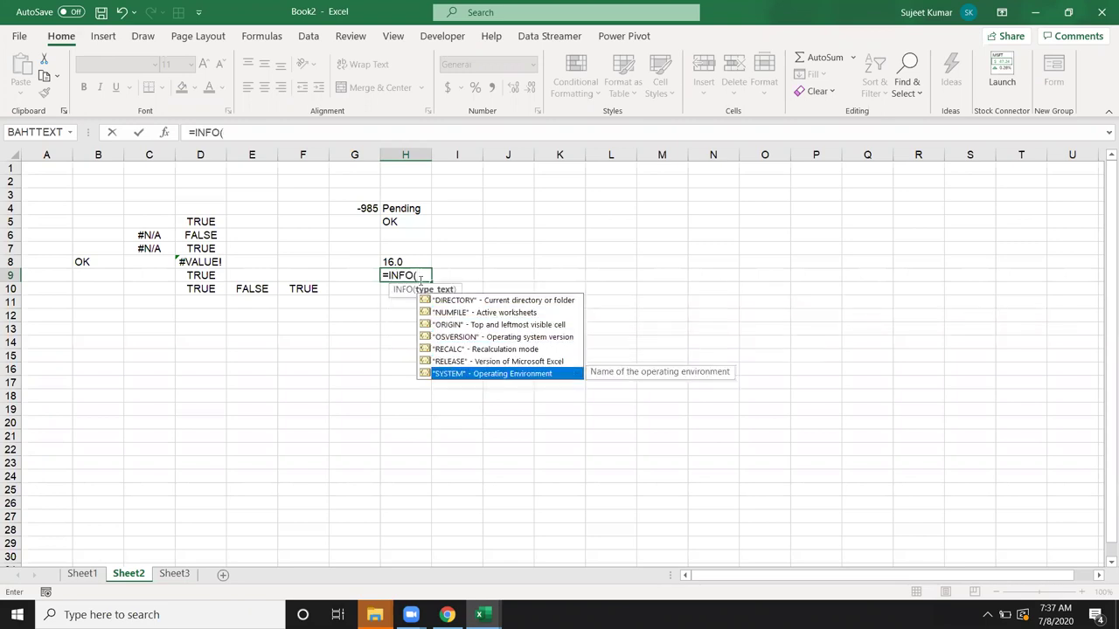
key(Tab)
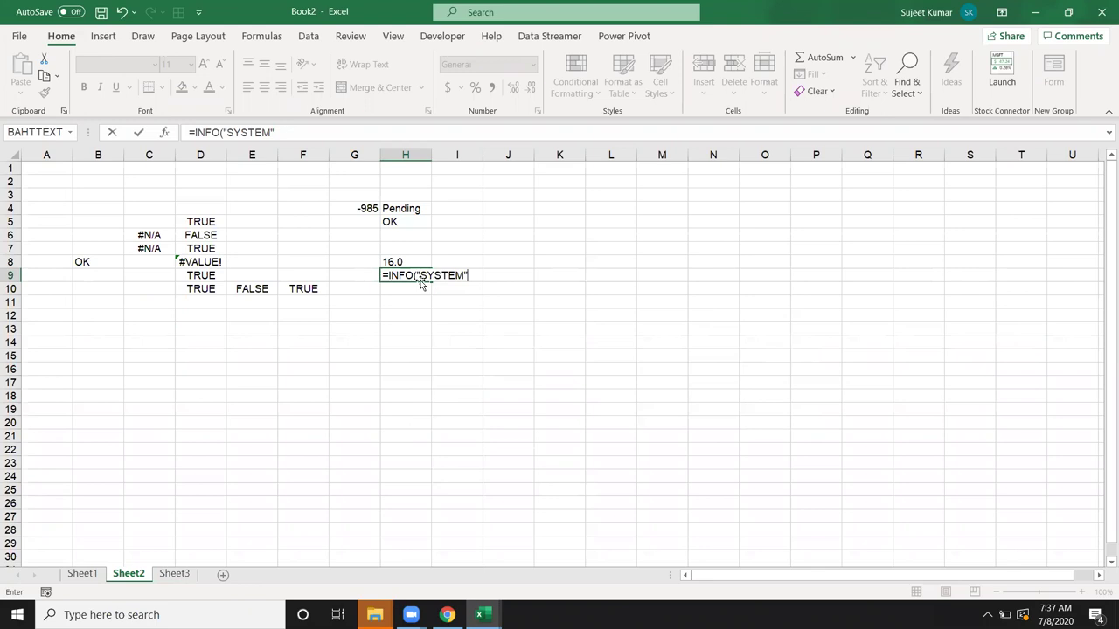
key(Return)
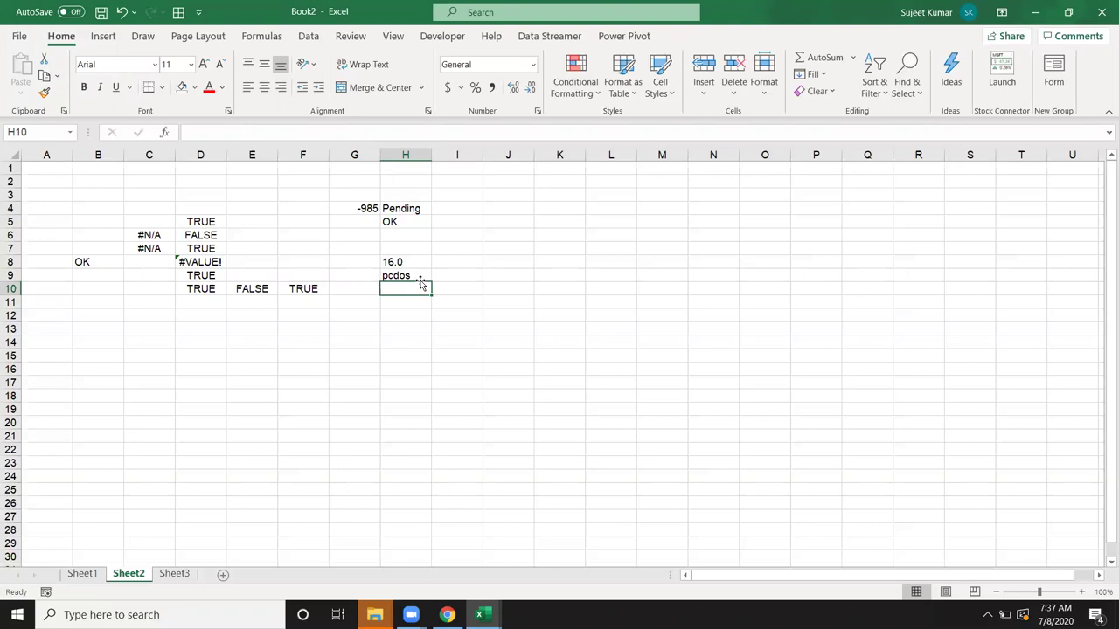
Put 1245 in D17 and add =TYPE(D17) in E17, returning 1.
click(403, 315)
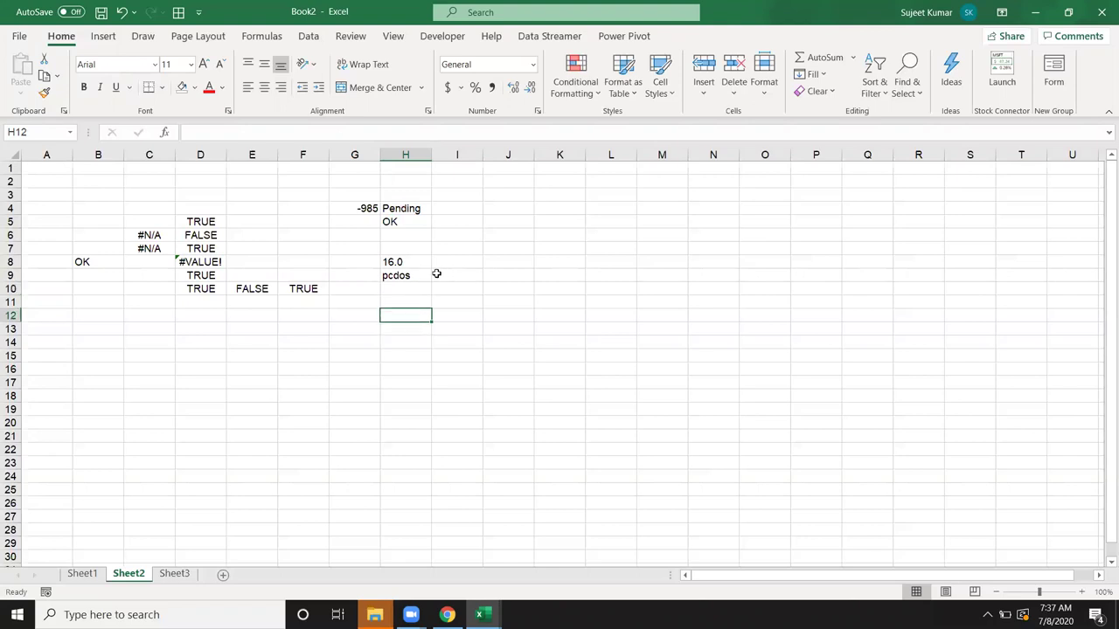
click(224, 382)
text(1245)
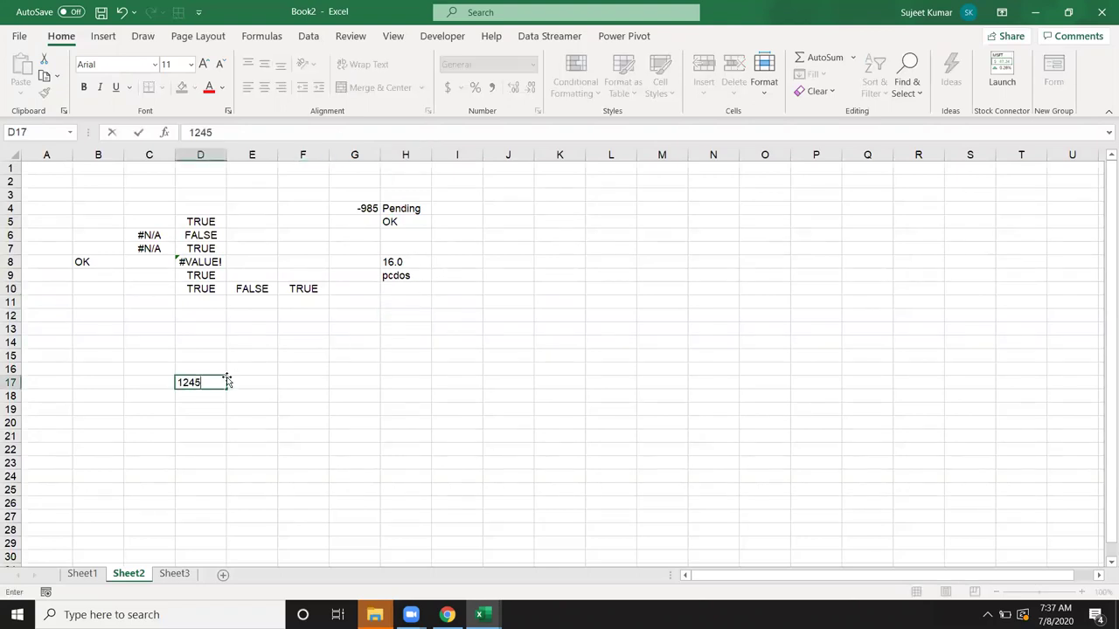
key(Return)
click(220, 382)
click(229, 382)
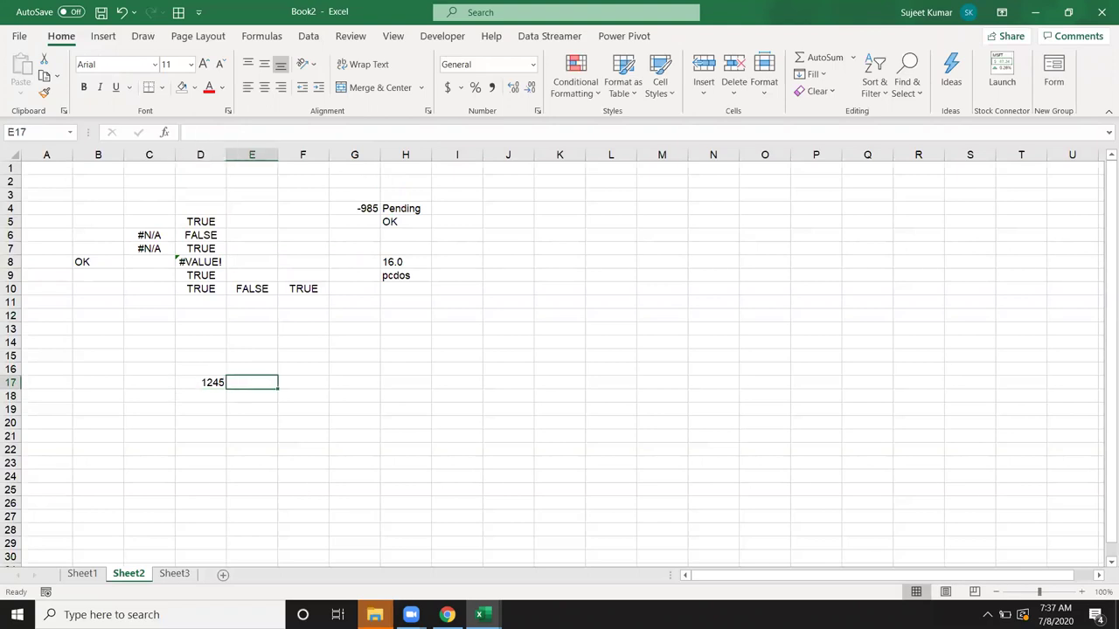
text(=TYPE()
key(Left)
key(Return)
key(Up)
Test the TYPE result with text pcdos in D17, clearing it then undoing to restore text.
click(201, 382)
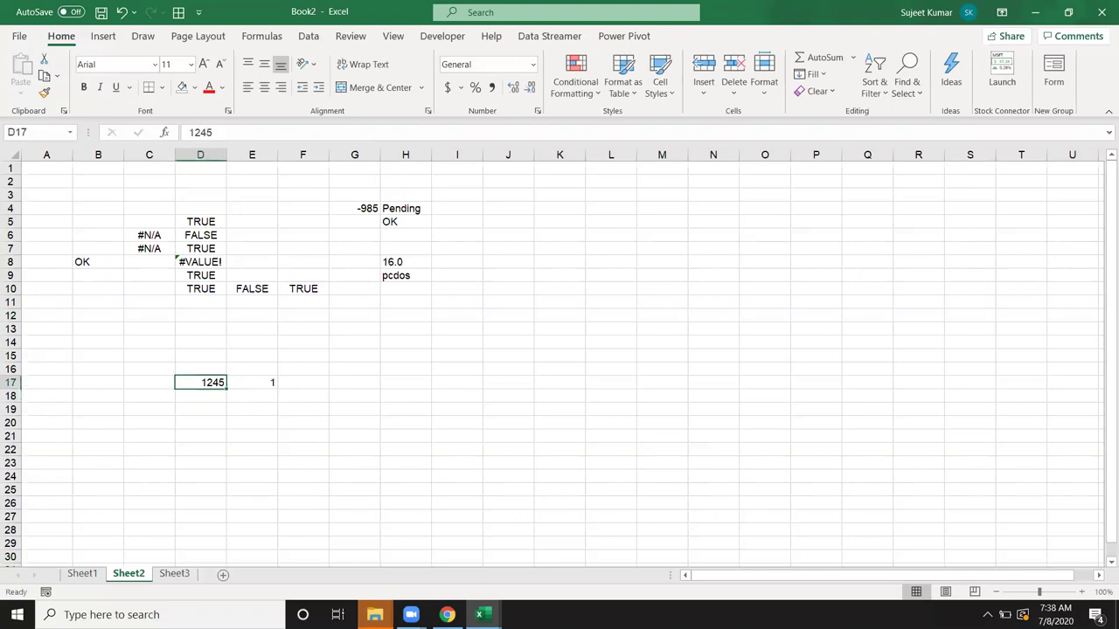
text(pcdos)
key(Return)
key(Up)
key(Delete)
click(251, 382)
click(201, 382)
key(ctrl+z)
Enter =CELL("type",D17) in D18 to report D17's value type.
click(200, 395)
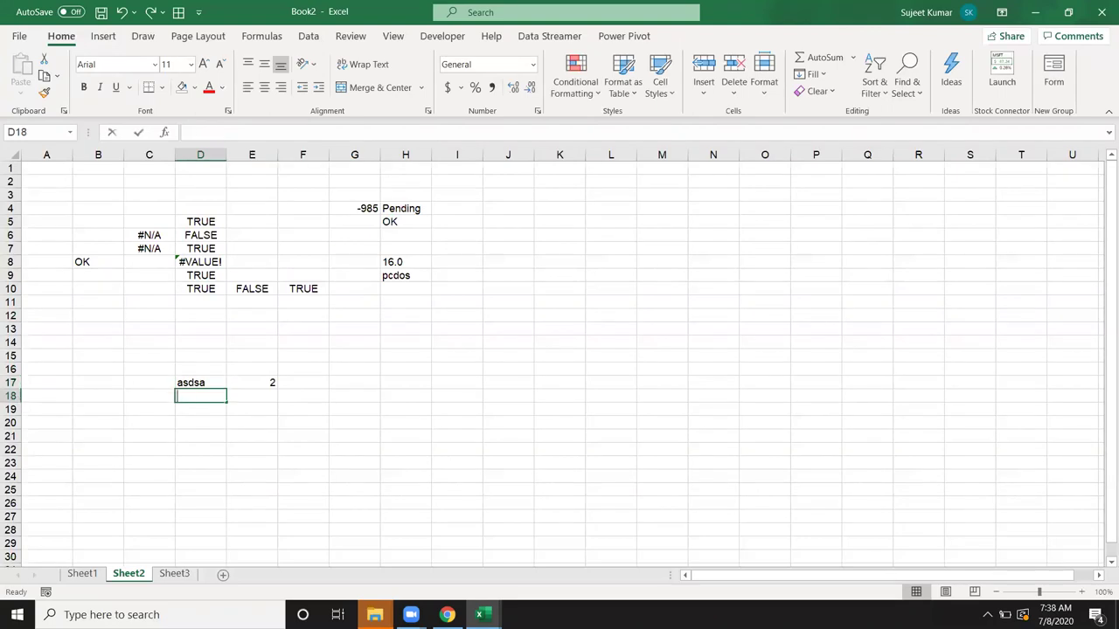
text(=cell()
key(Down)
key(Down)
key(Down)
key(Down)
key(Down)
key(Down)
key(Down)
key(Down)
key(Down)
key(Down)
key(Tab)
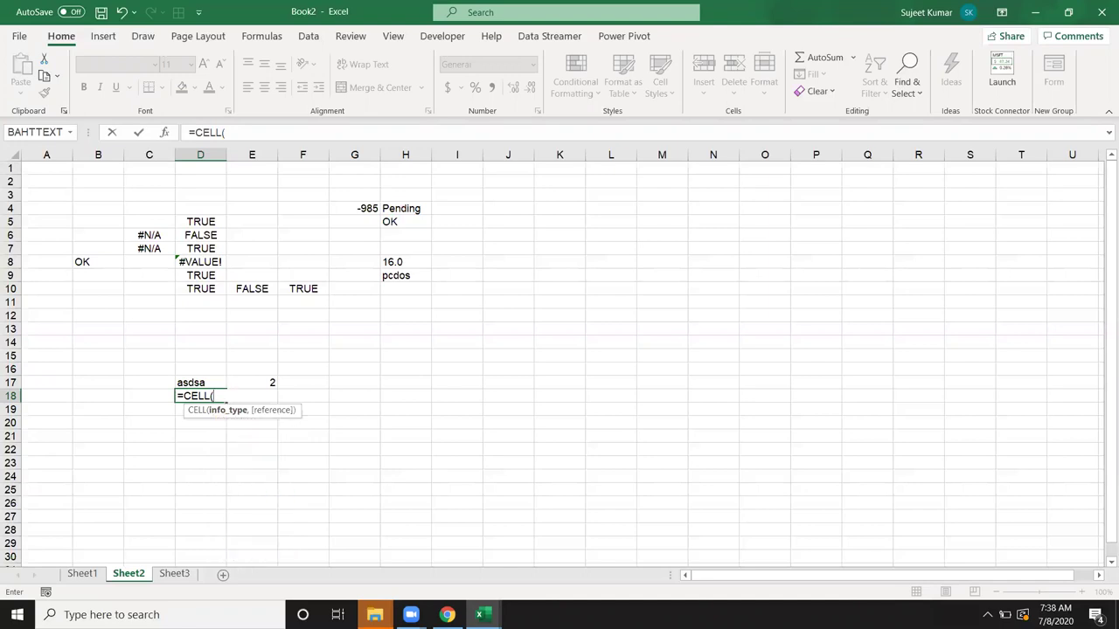
text(,)
click(200, 382)
key(Return)
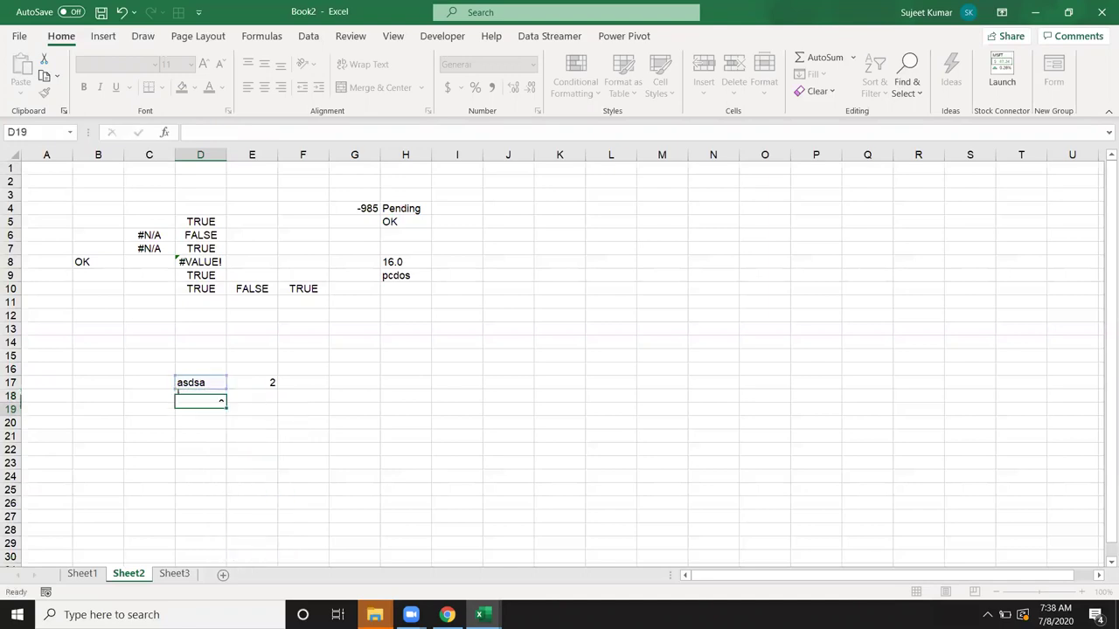
click(200, 396)
Replace D17 with the number 154, then with today's date.
click(201, 382)
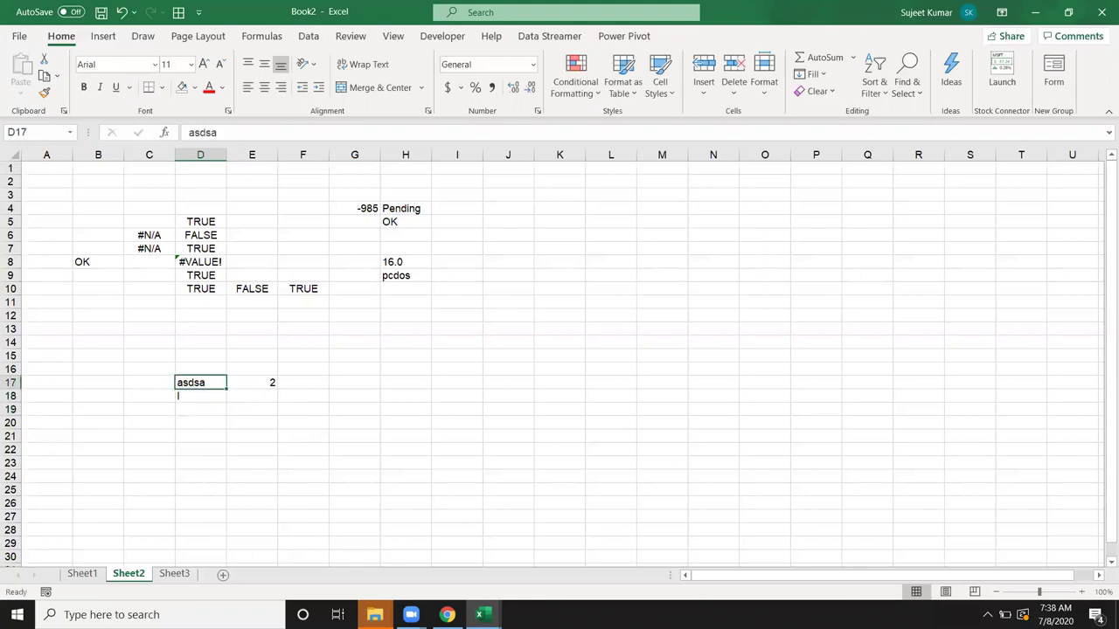
key(Delete)
text(154)
key(Return)
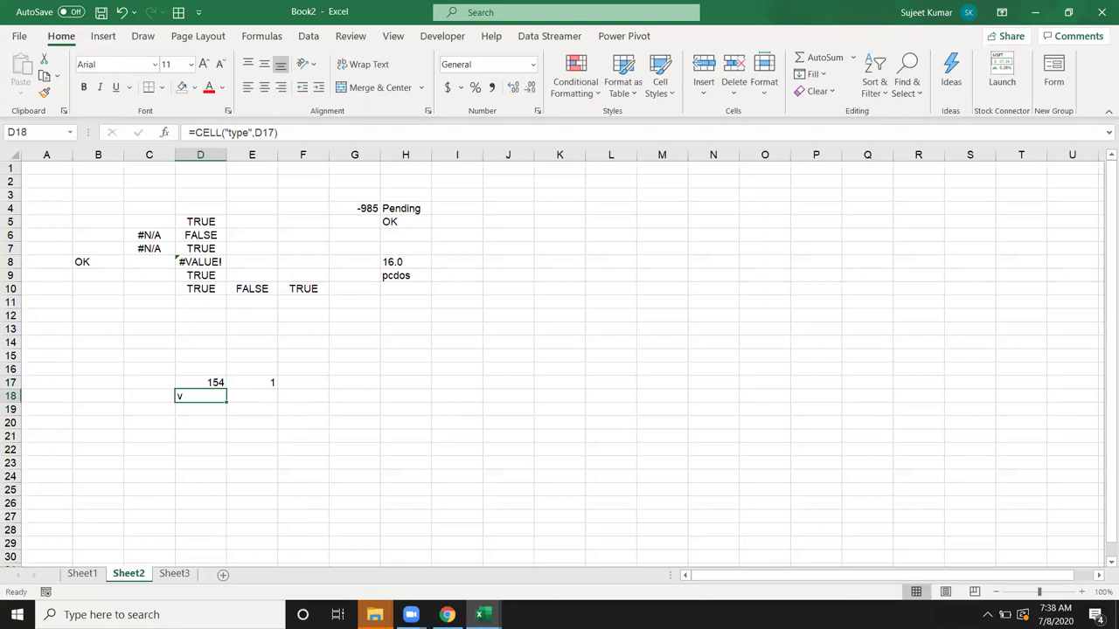
click(200, 382)
key(ctrl+semicolon)
key(Return)
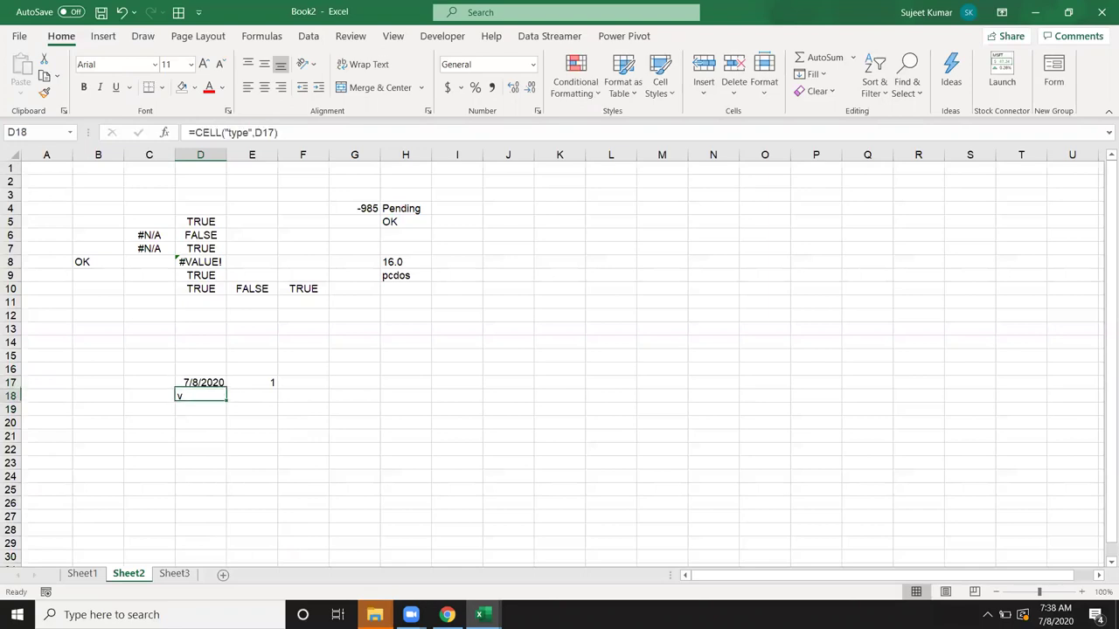
Set D17 to =D8 so it refers to the #VALUE! error.
click(200, 382)
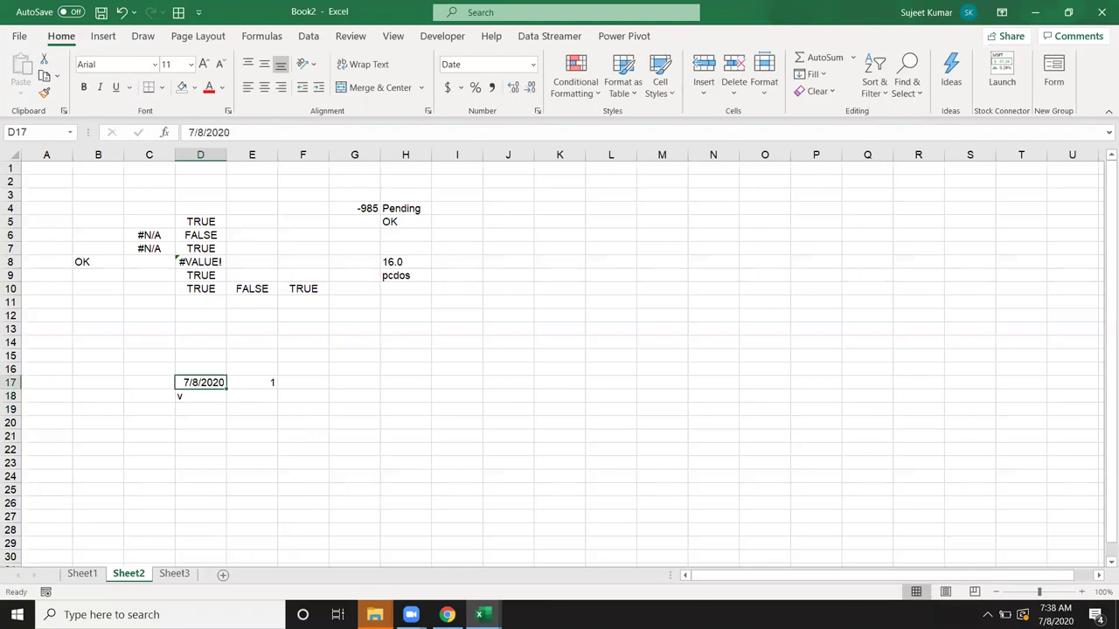
text(=)
key(Up)
key(Up)
key(Up)
key(Up)
key(Up)
key(Up)
key(Up)
key(Up)
key(Down)
key(Down)
key(Down)
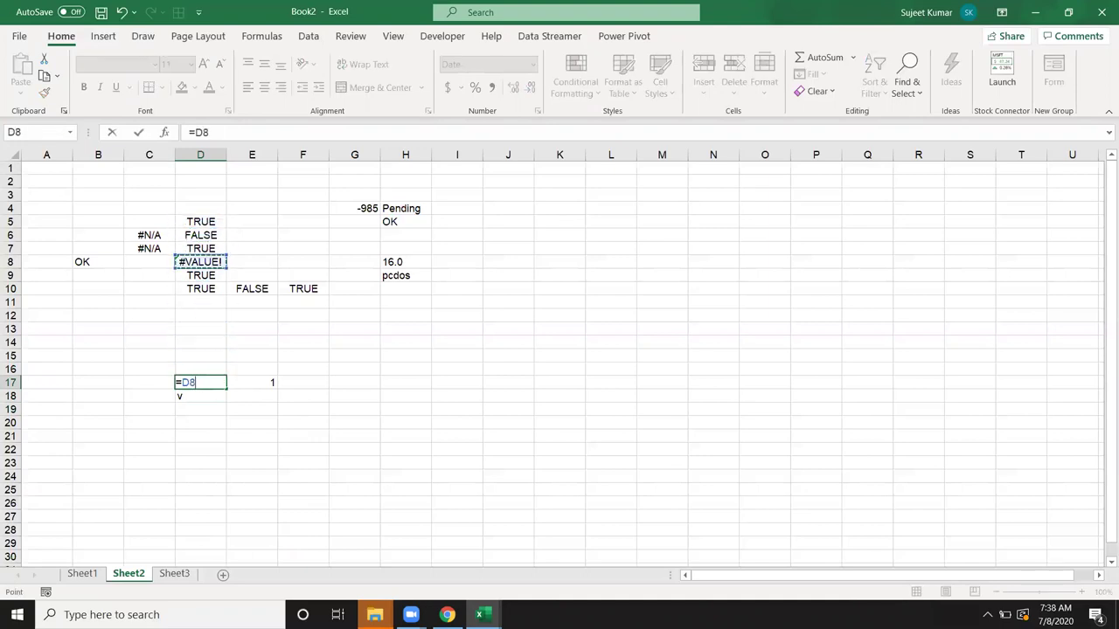
key(Return)
key(Up)
key(Down)
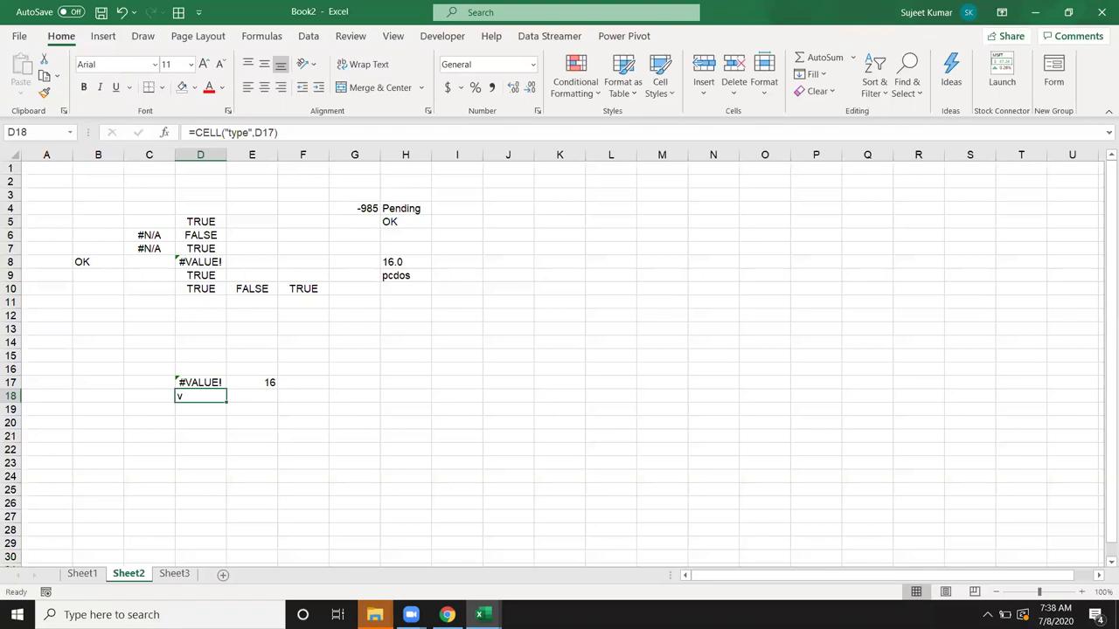
click(580, 382)
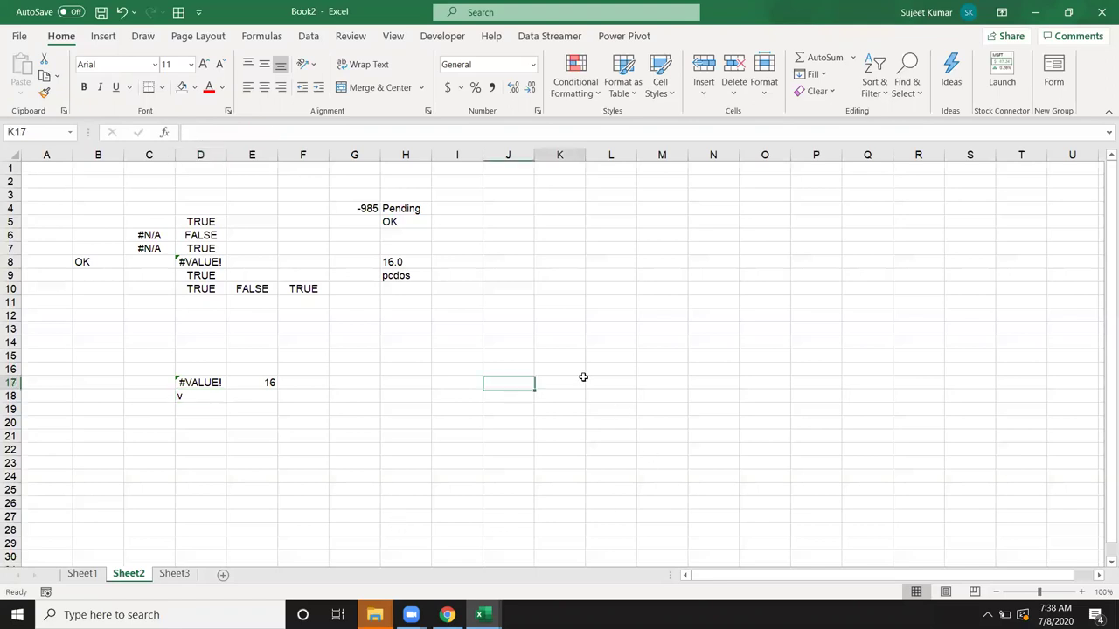
click(170, 134)
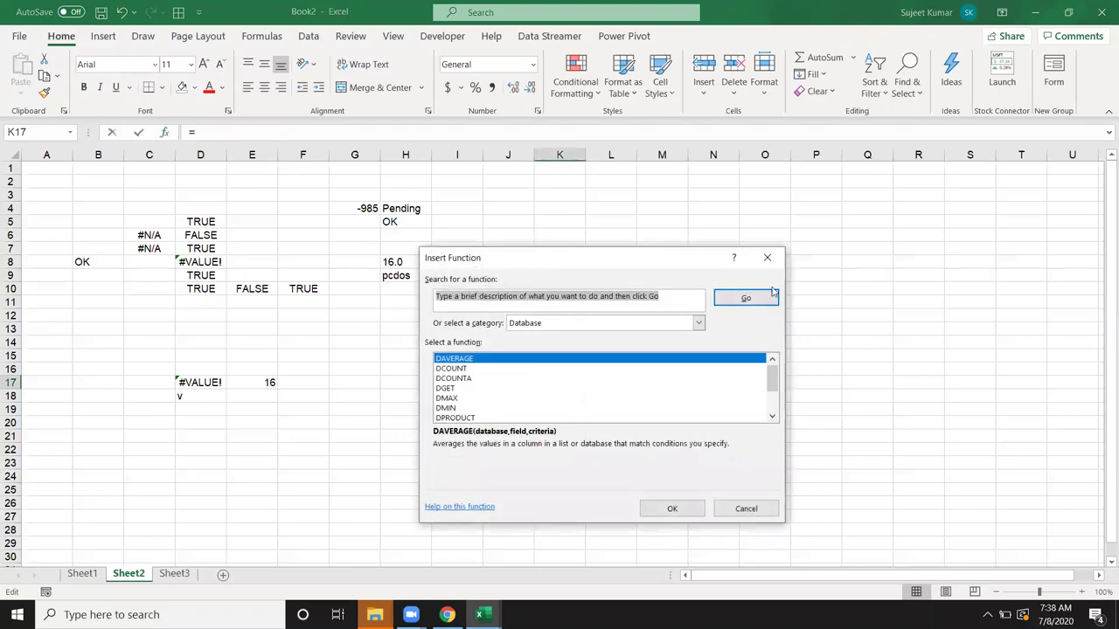
click(588, 324)
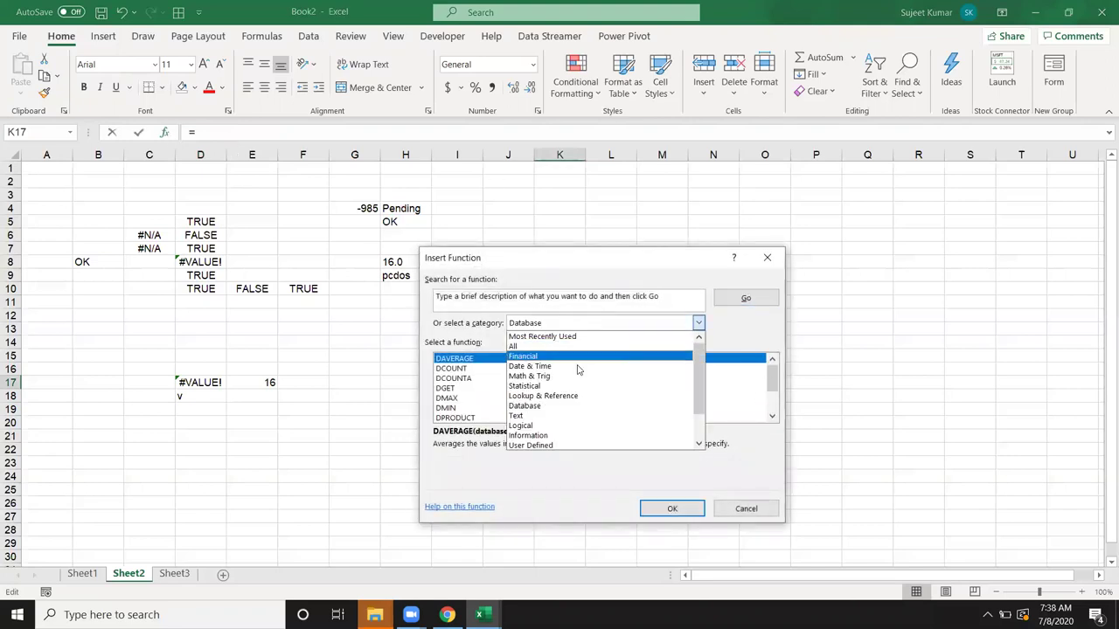
click(562, 406)
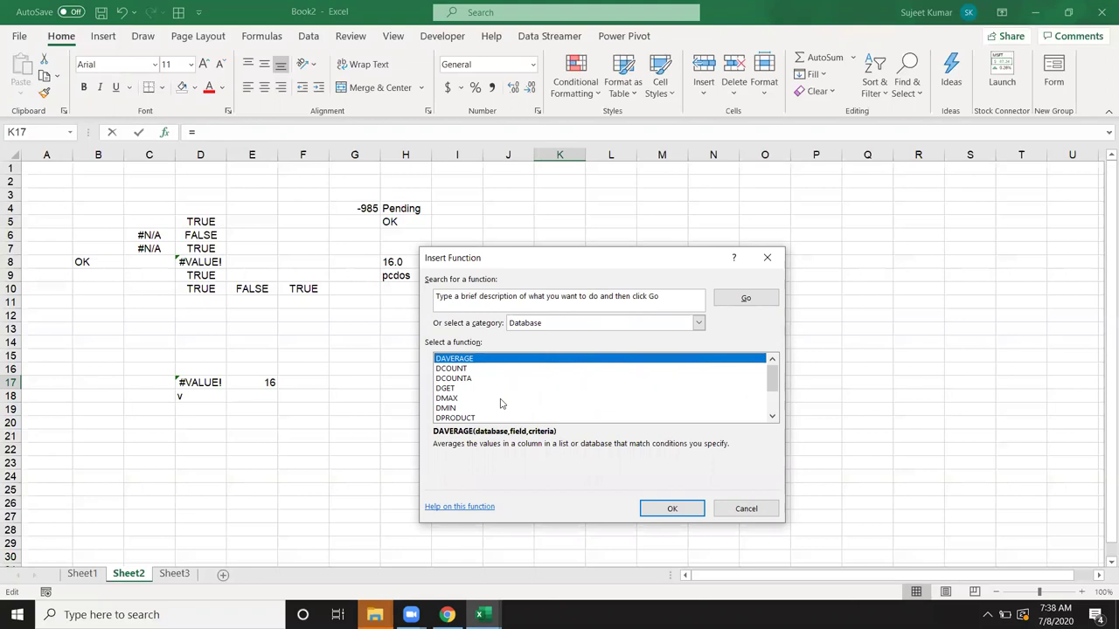
click(547, 324)
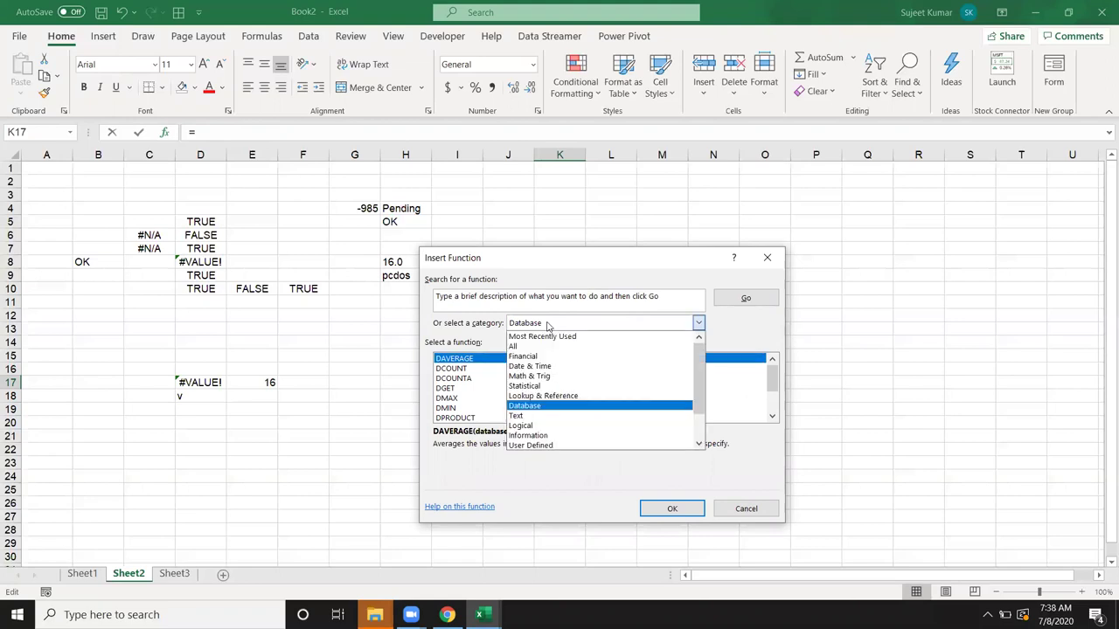
click(546, 437)
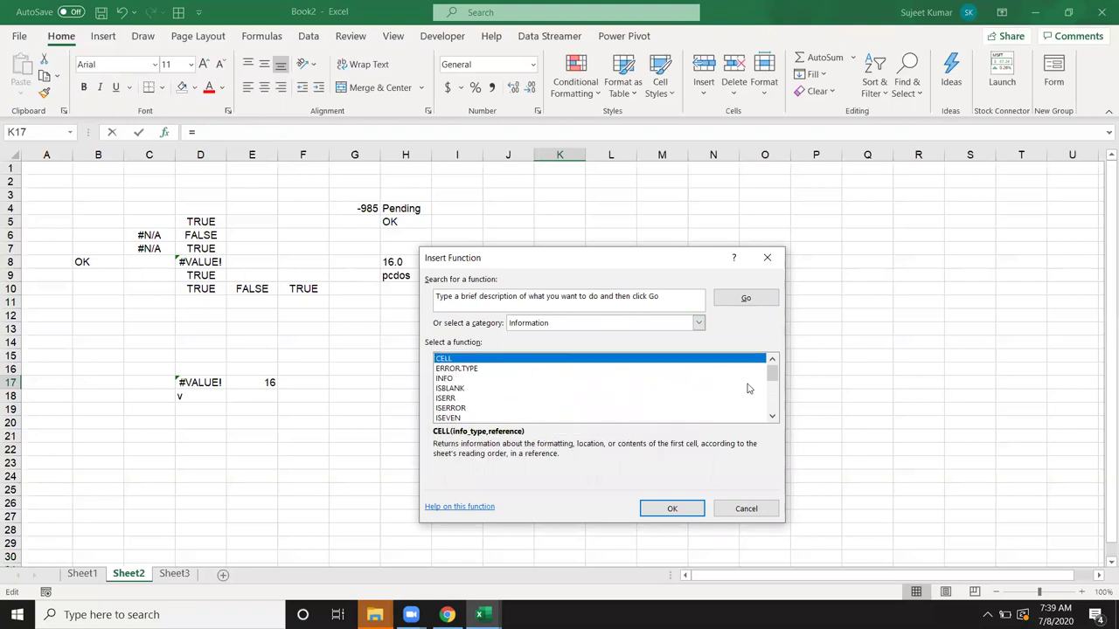
mouse_move(772, 374)
mouse_down()
mouse_move(770, 423)
mouse_move(770, 353)
mouse_up()
click(761, 262)
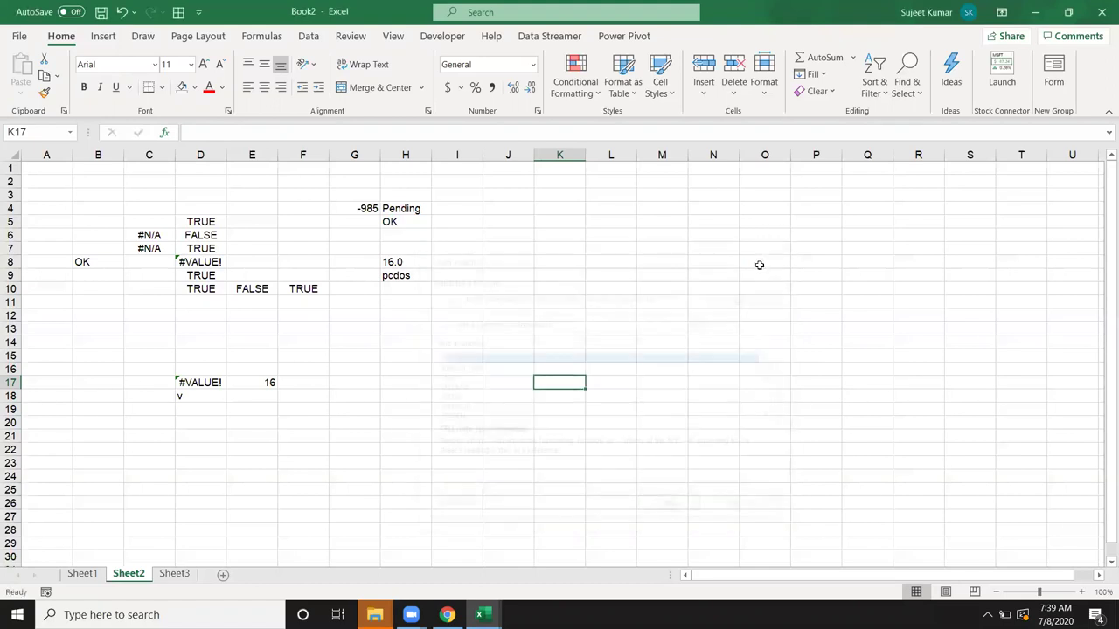